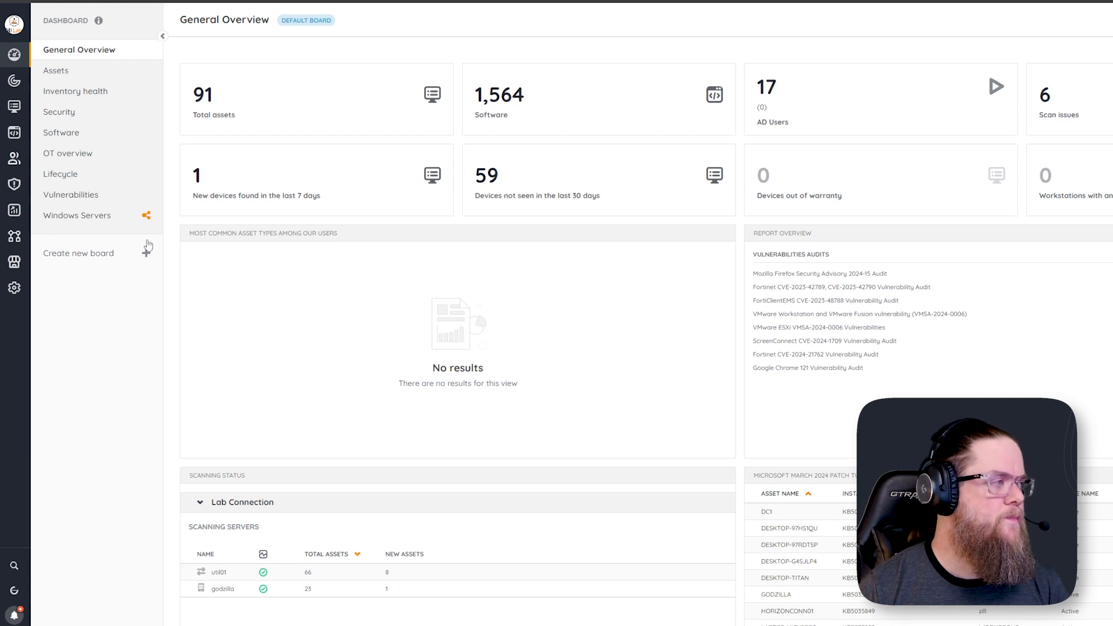
Open the active vulnerabilities list and filter it to vulnerabilities from Zoom Video Communications, Inc
click(20, 186)
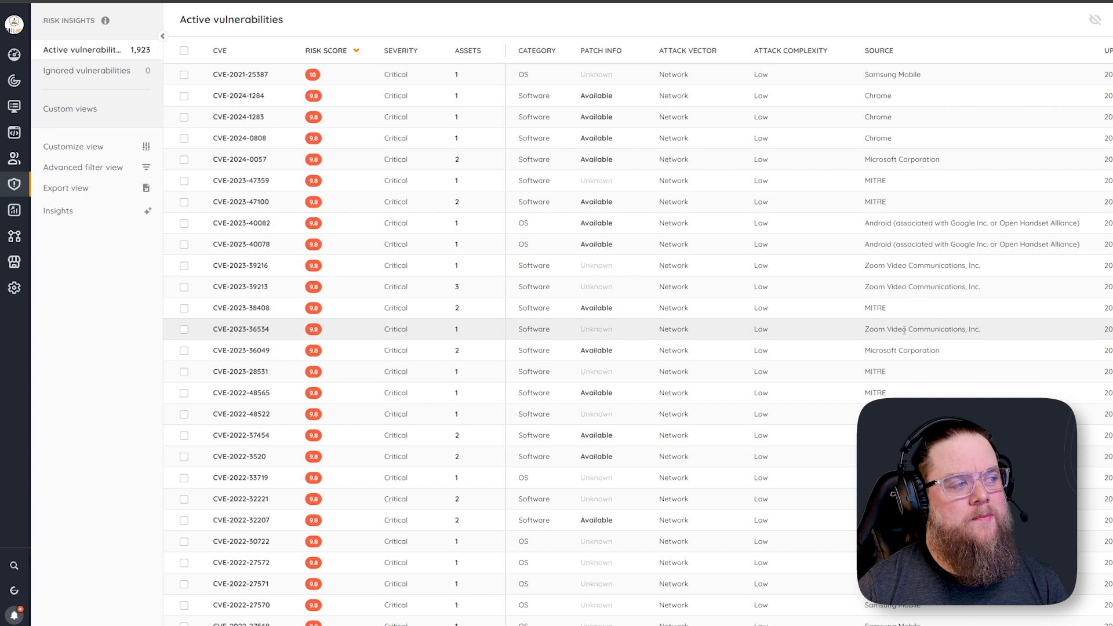
double_click(897, 287)
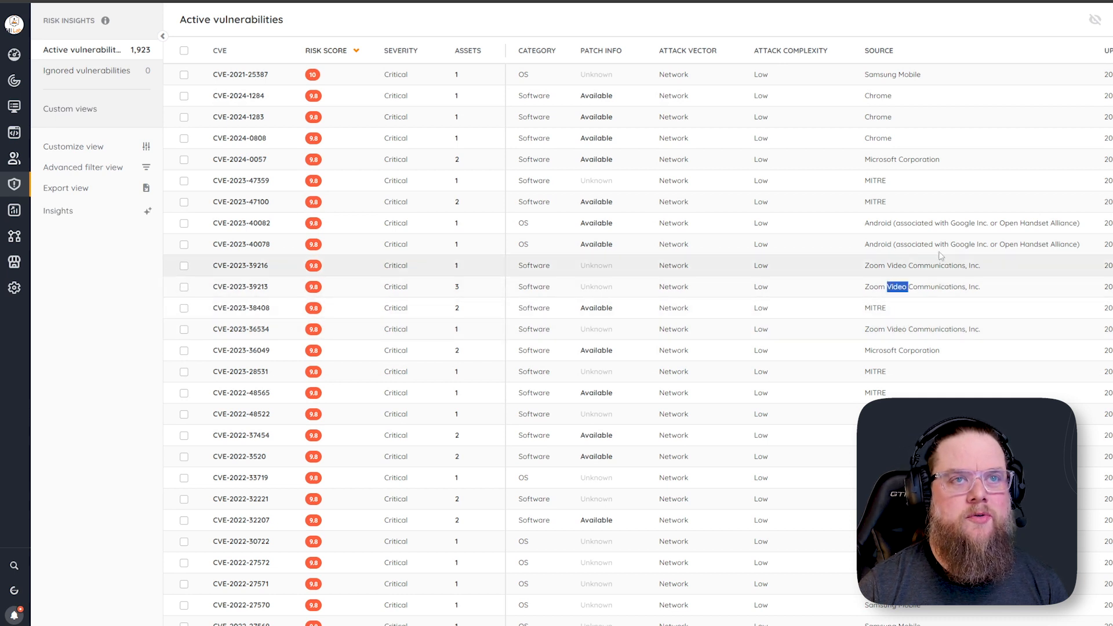
click(1101, 4)
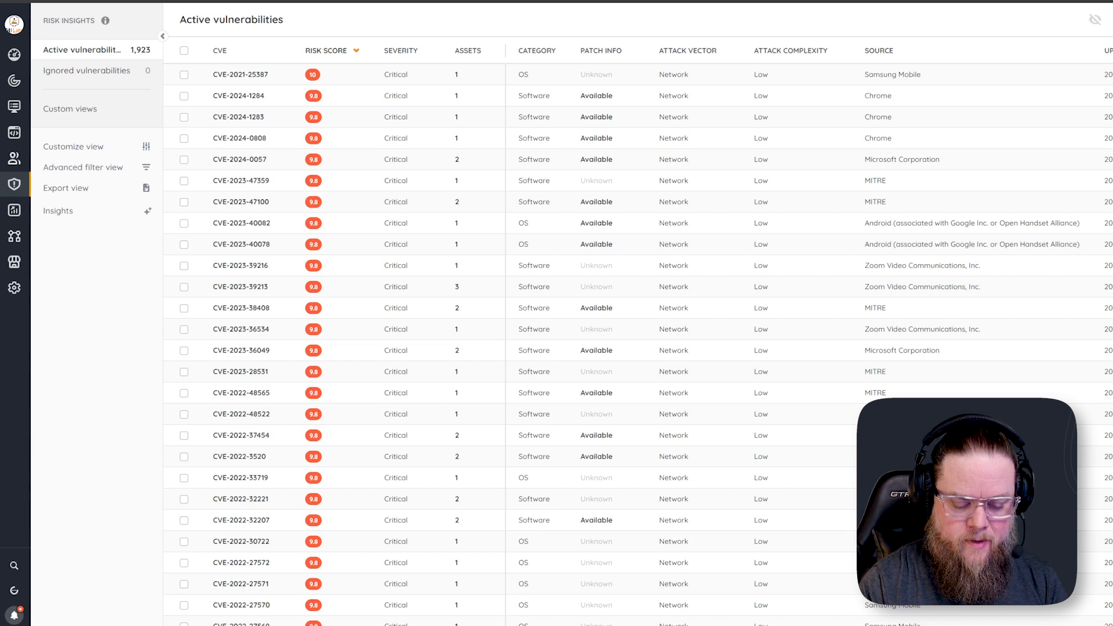
key(Return)
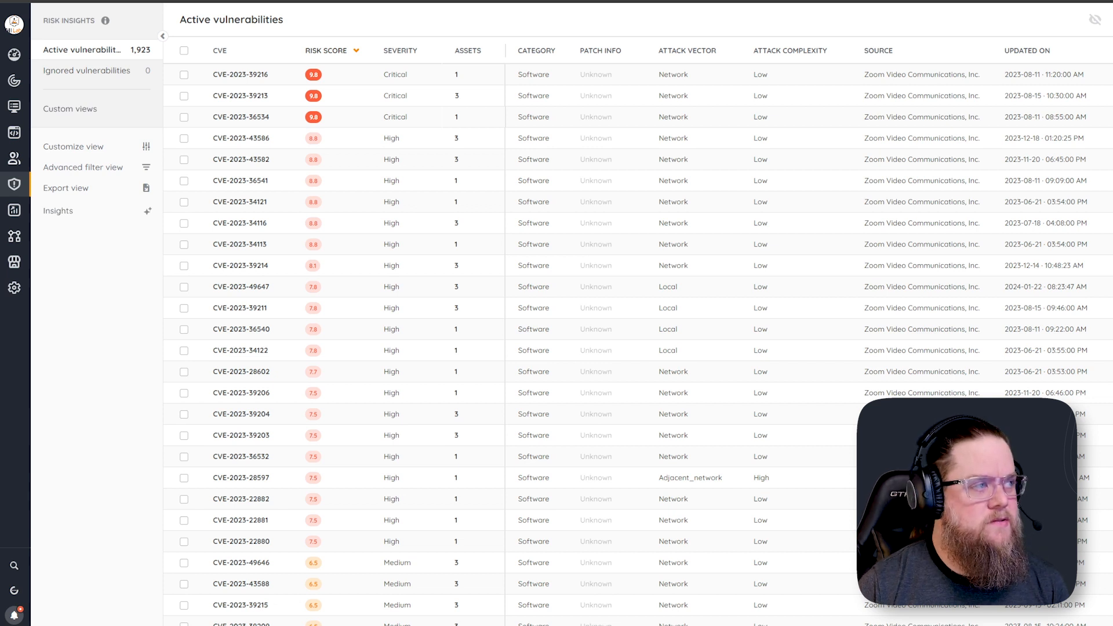
Review the details of the three critical Zoom CVEs, including the affected assets of CVE-2023-36534
click(252, 80)
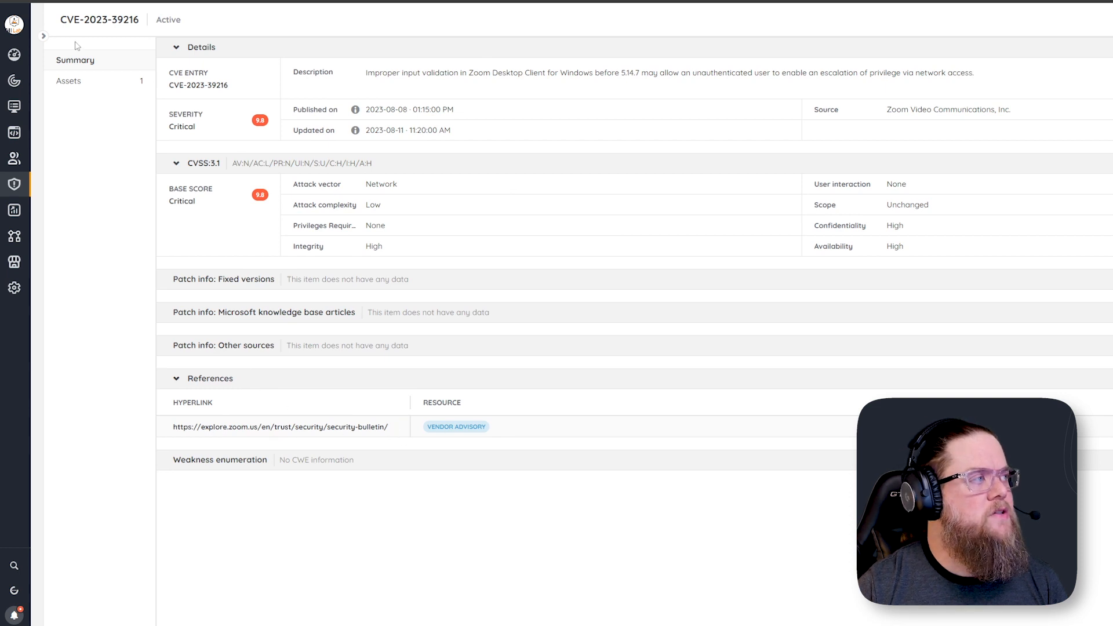
key(alt+Left)
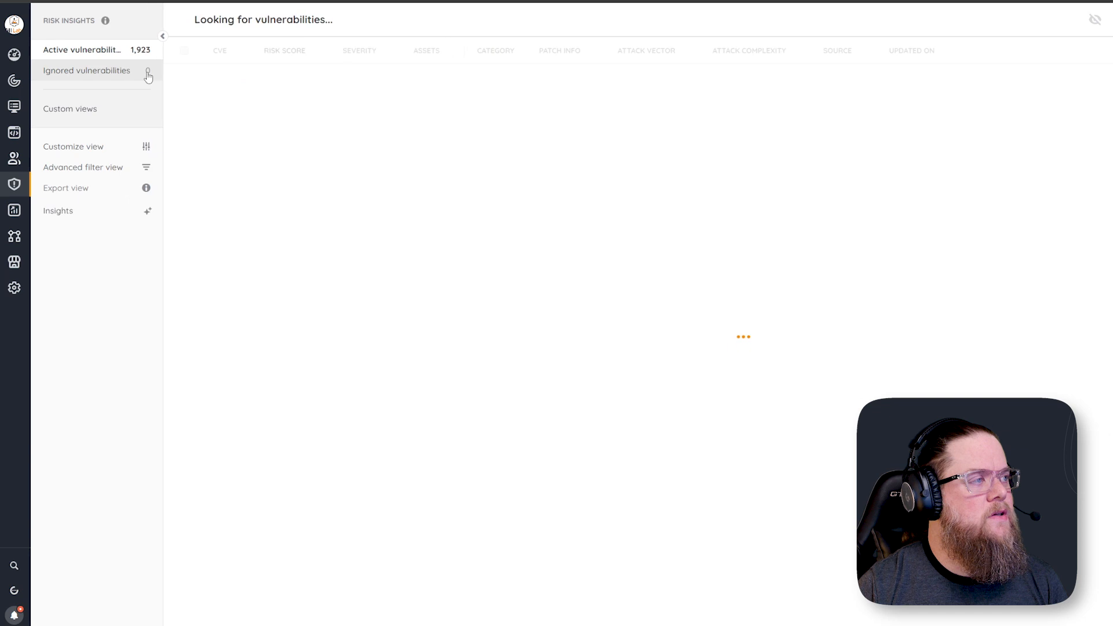
click(238, 96)
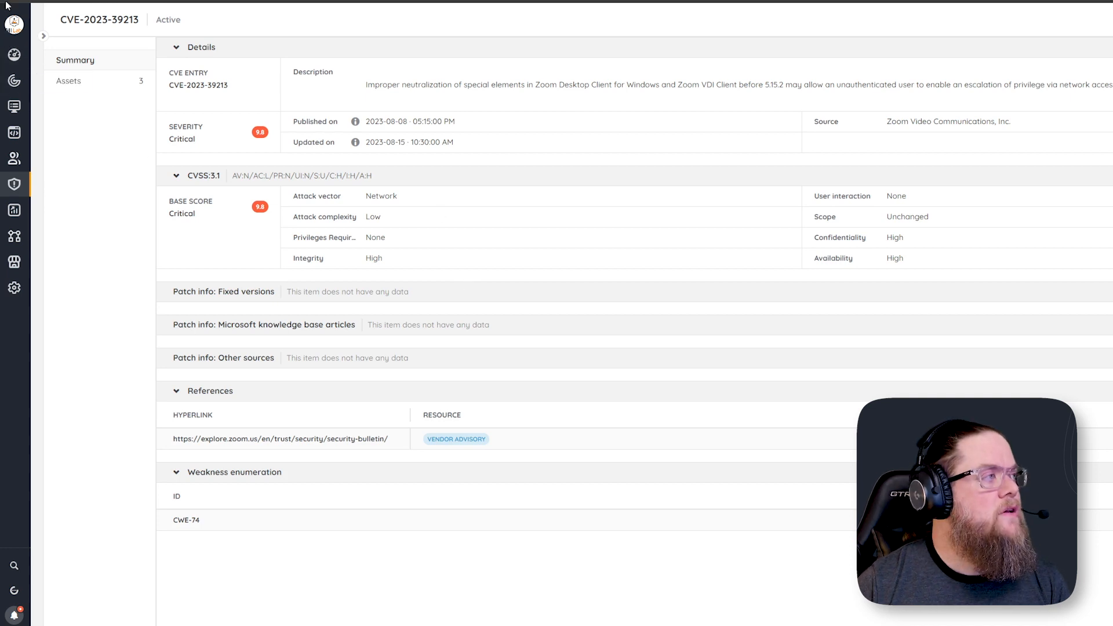
key(alt+Left)
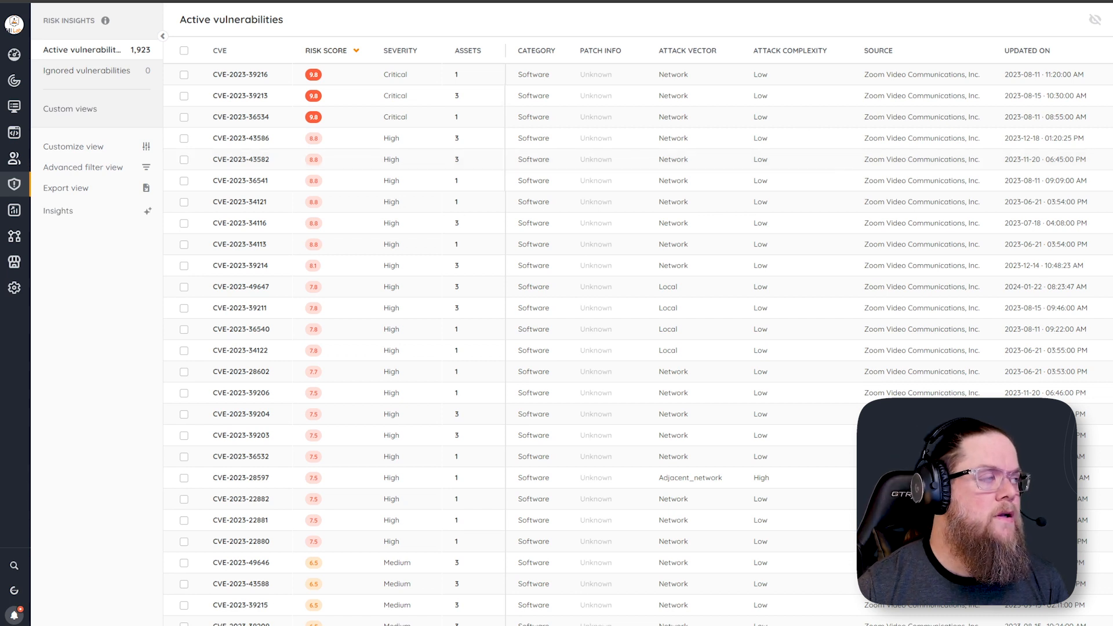
click(241, 117)
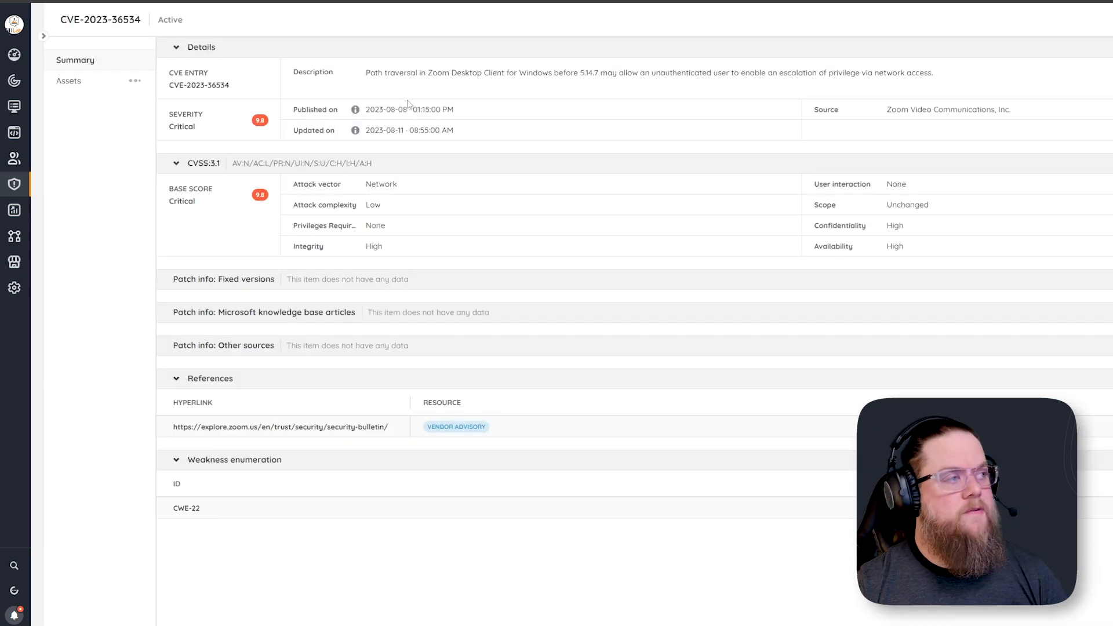
click(73, 84)
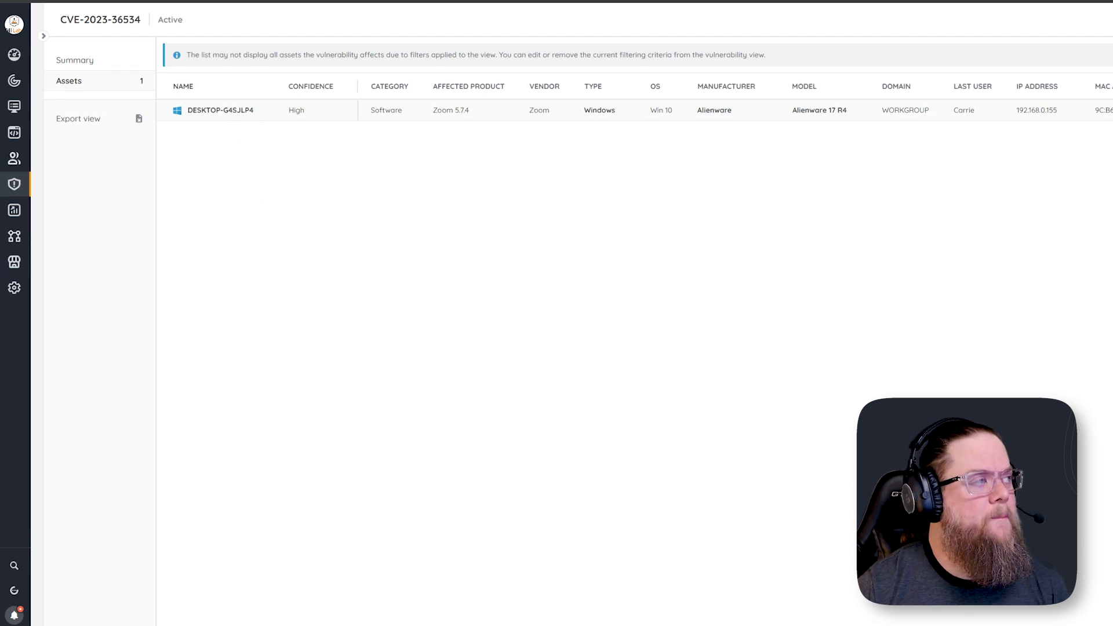
key(alt+Left)
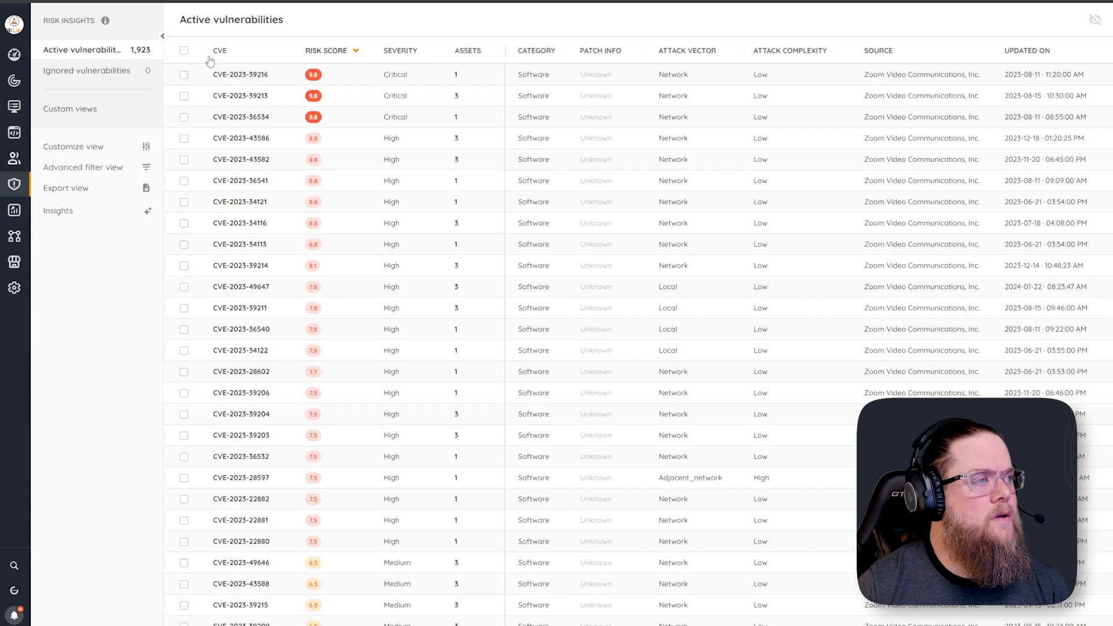
Open the affected assets of CVE-2023-39213, then view the risk insights of asset WIN10VM1
click(457, 97)
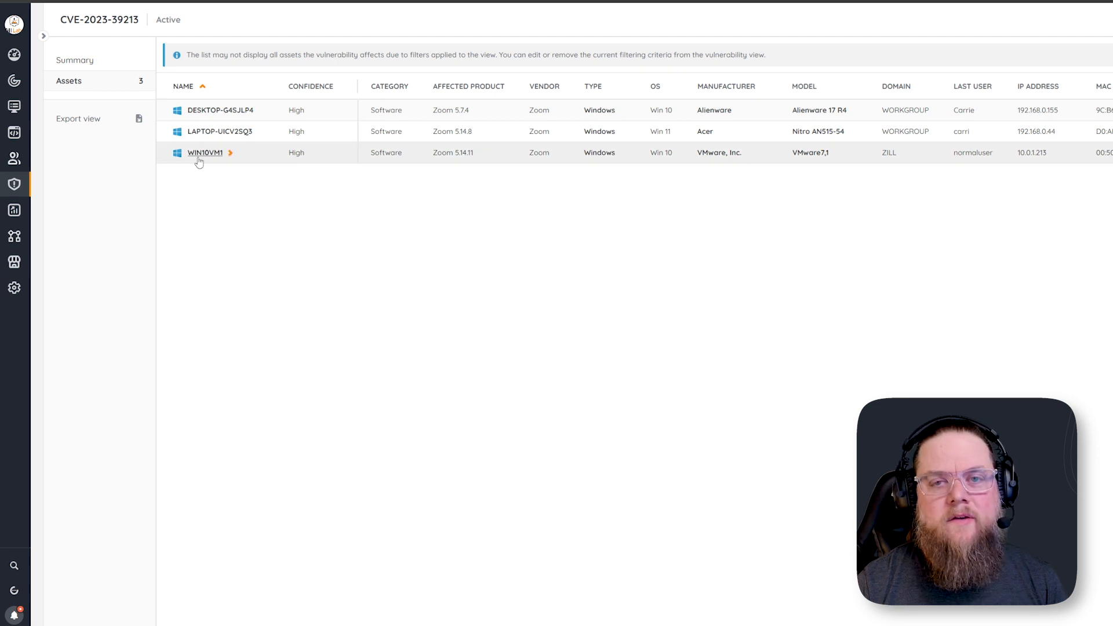
mouse_move(200, 161)
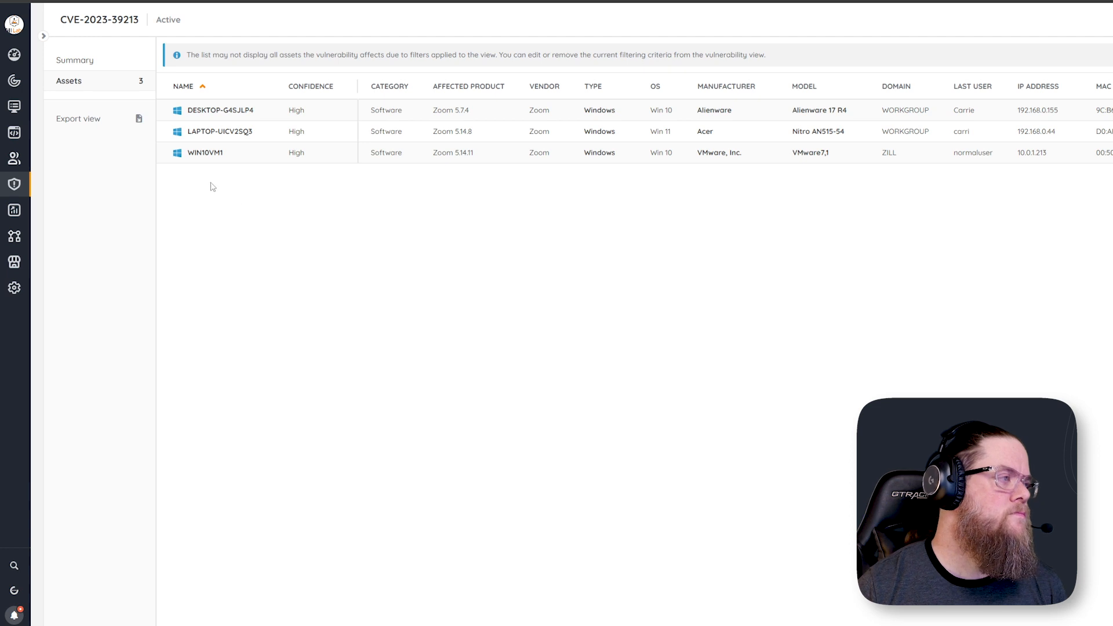
click(204, 155)
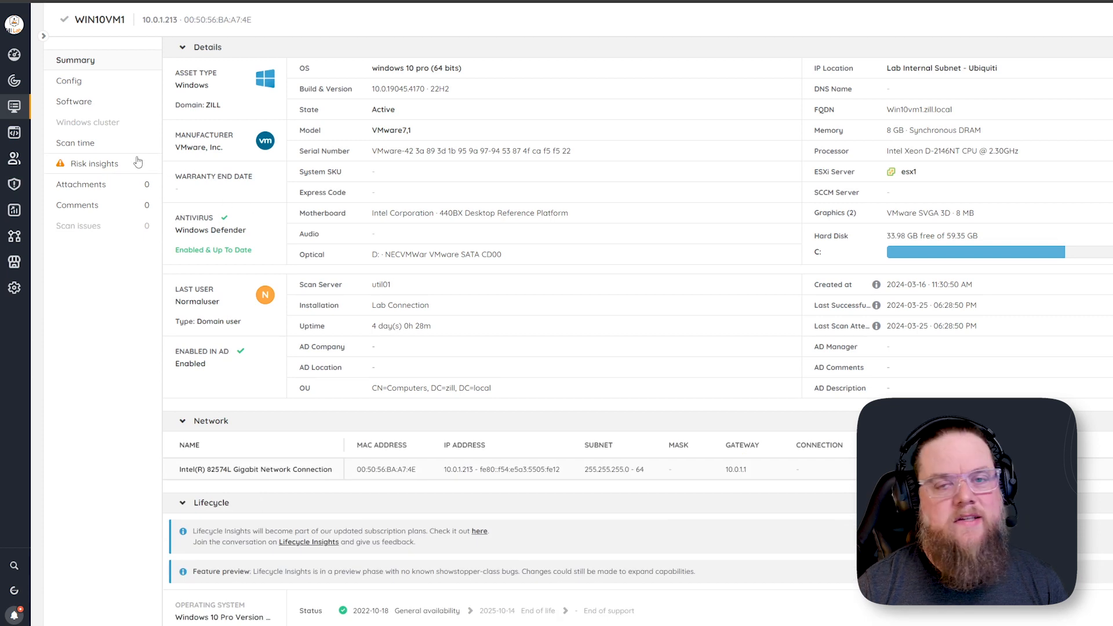
click(88, 164)
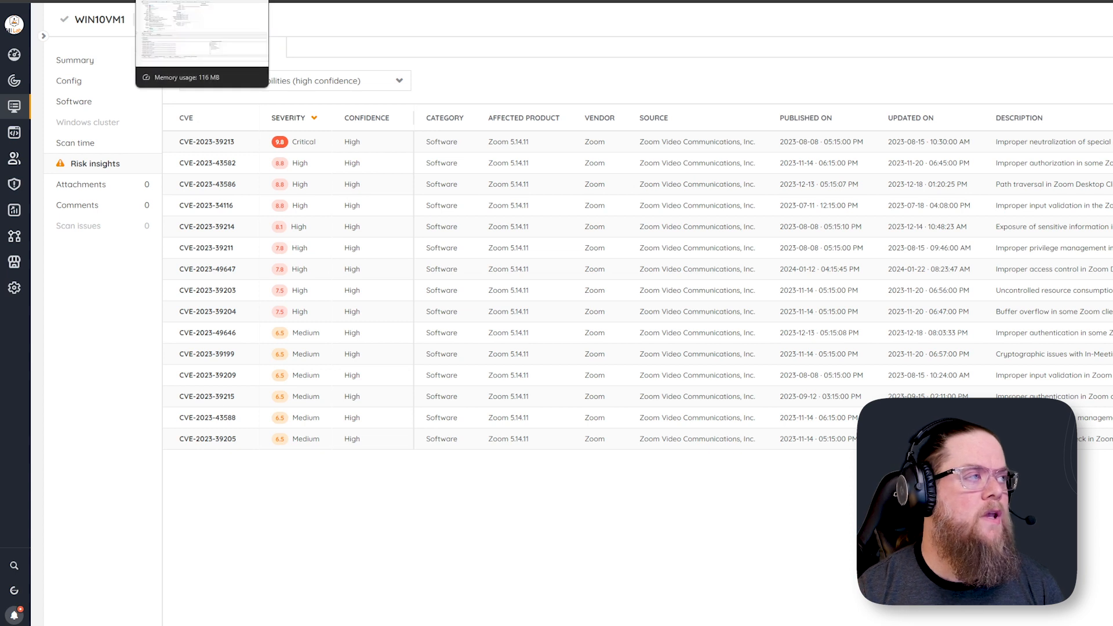
Switch to the classic Lansweeper console and view the deployment packages list
click(191, 0)
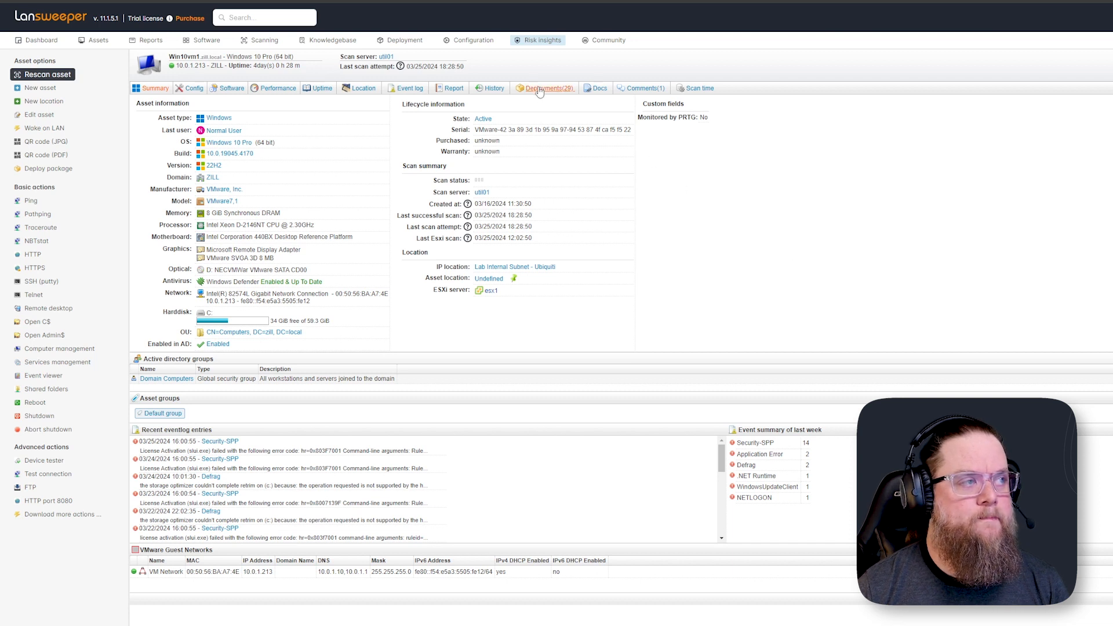
mouse_move(426, 46)
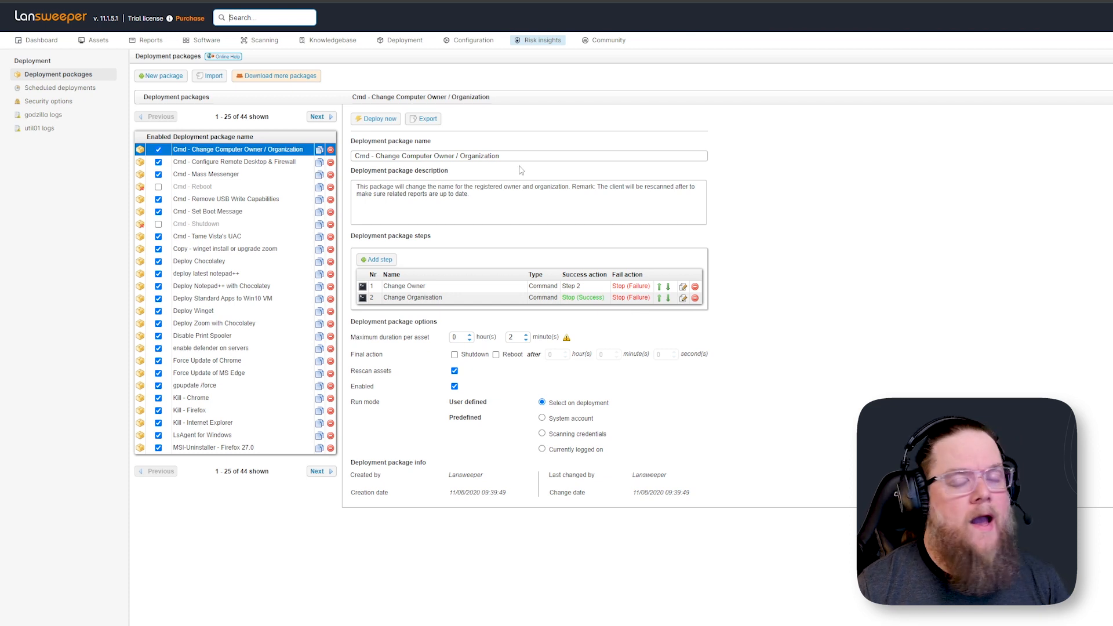
mouse_move(340, 46)
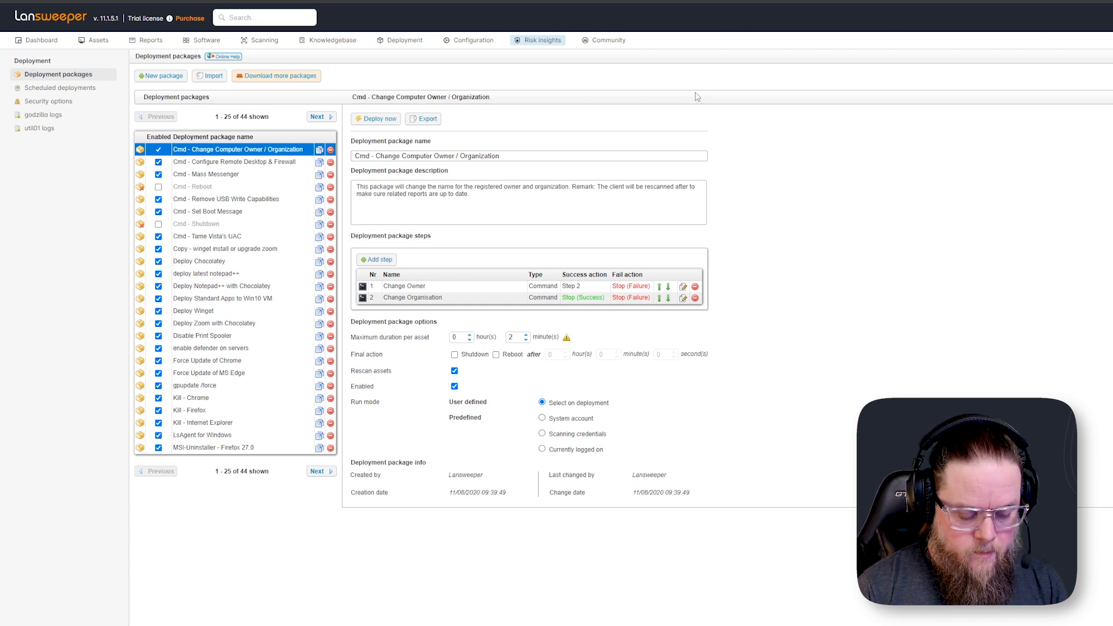
Open a Command Prompt, run winget and scroll through its help output
key(super)
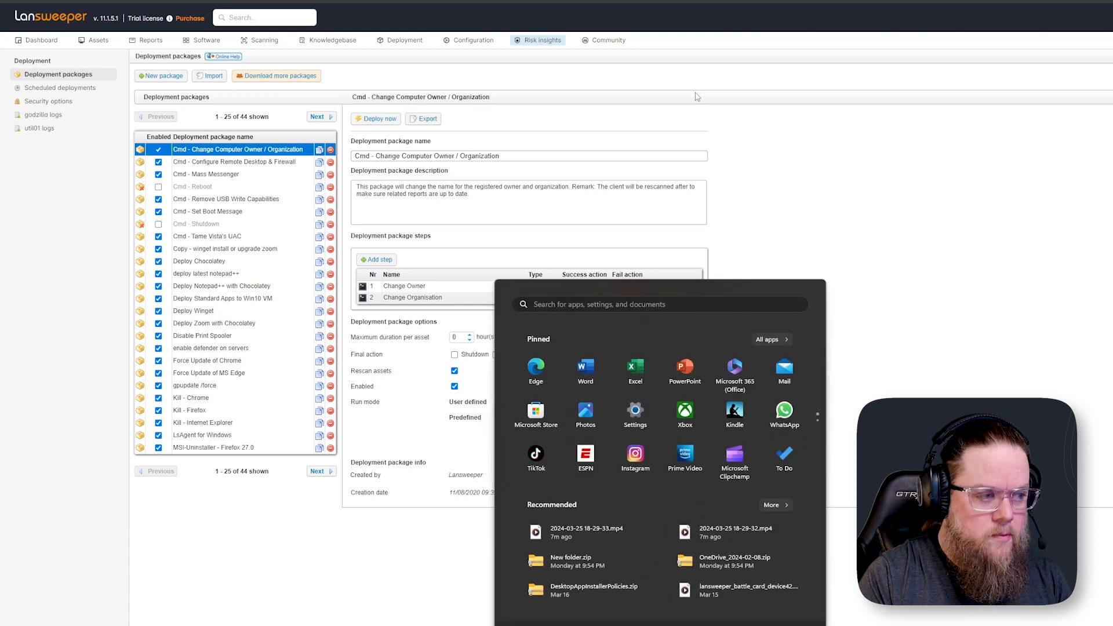
text(cmd)
key(Return)
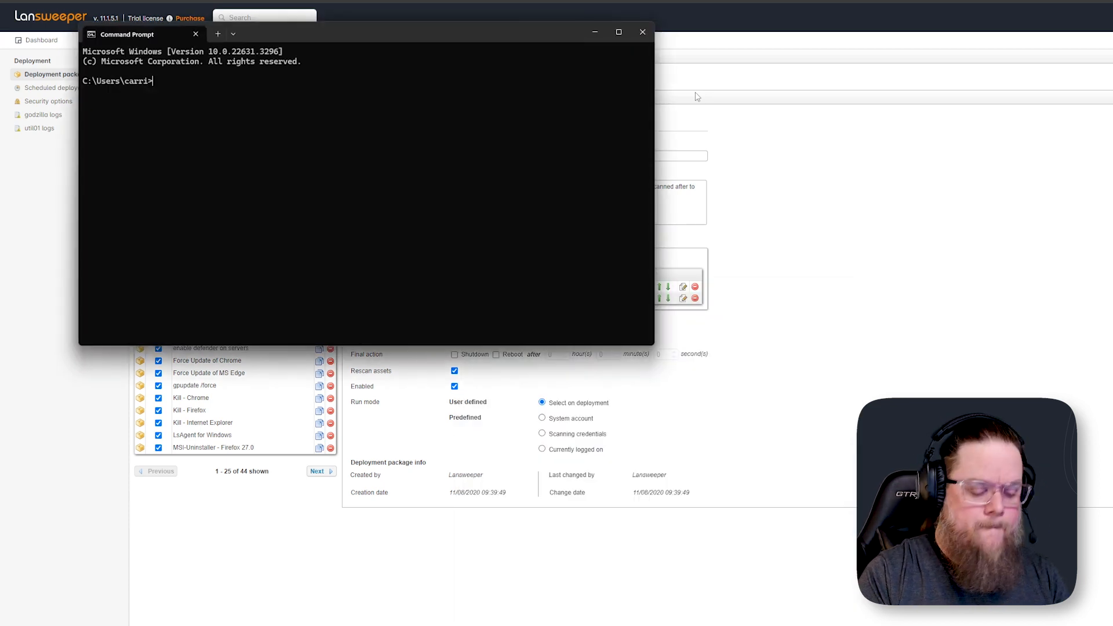
text(winget)
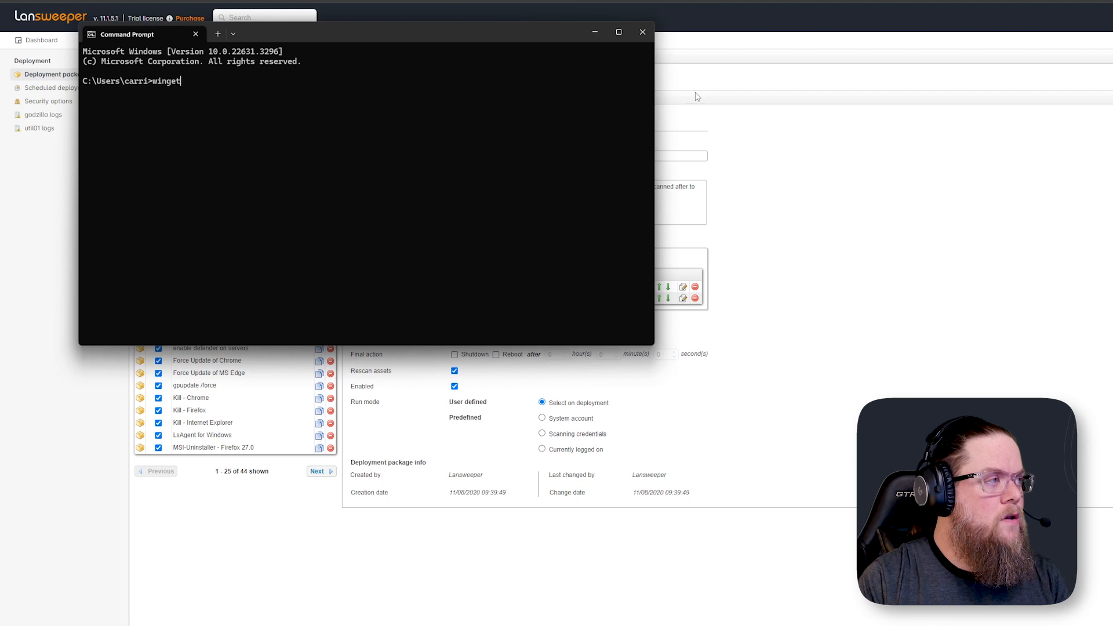
key(Return)
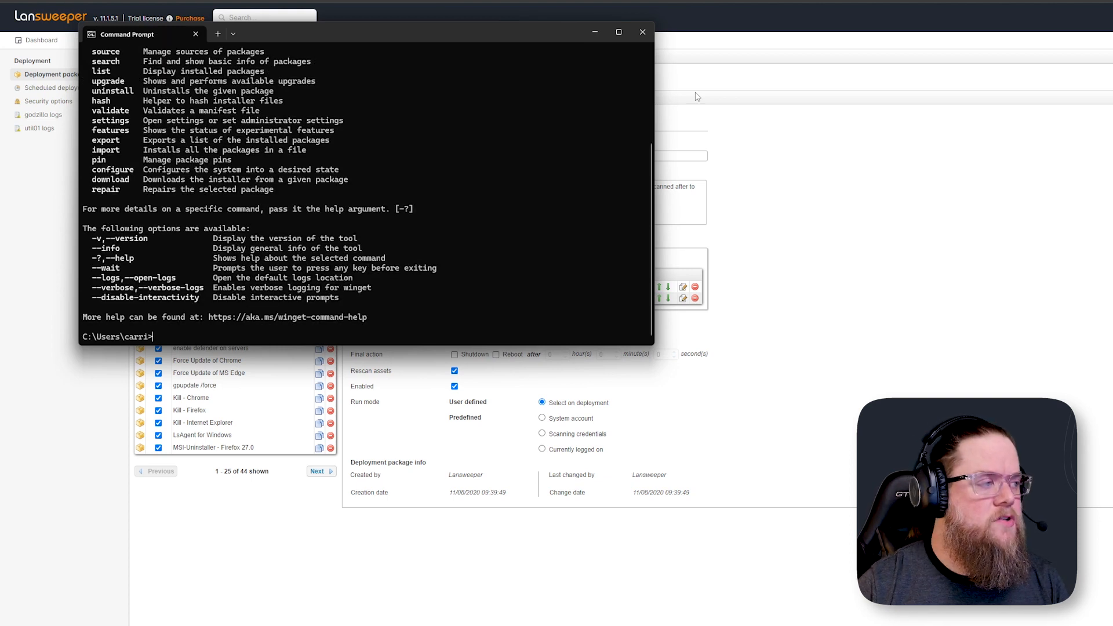
scroll(415, 181, up, 2)
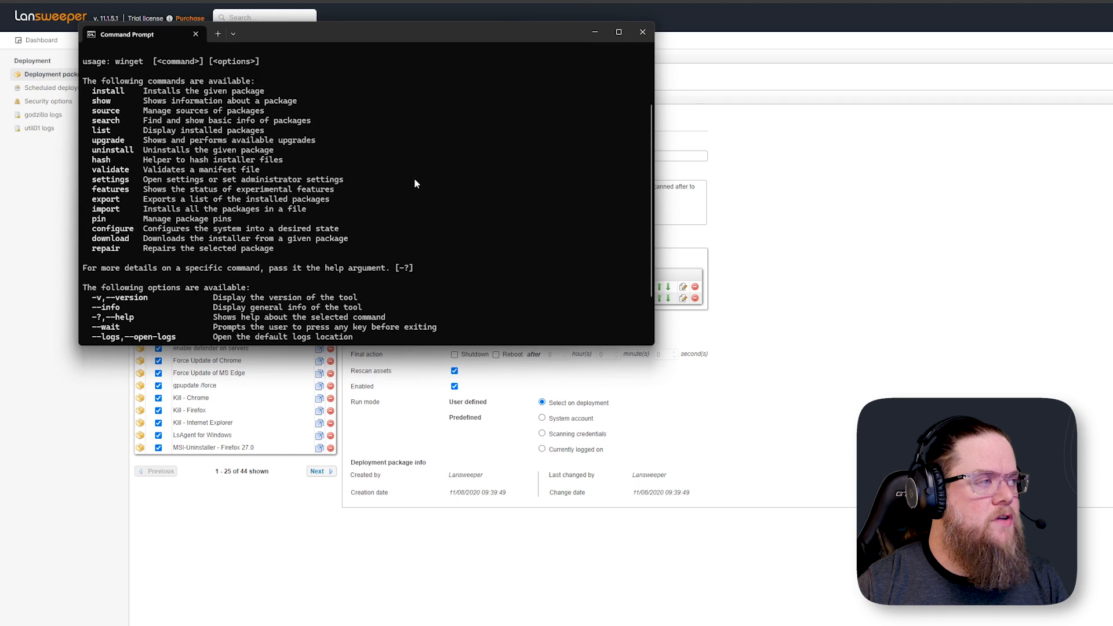
scroll(415, 183, up, 3)
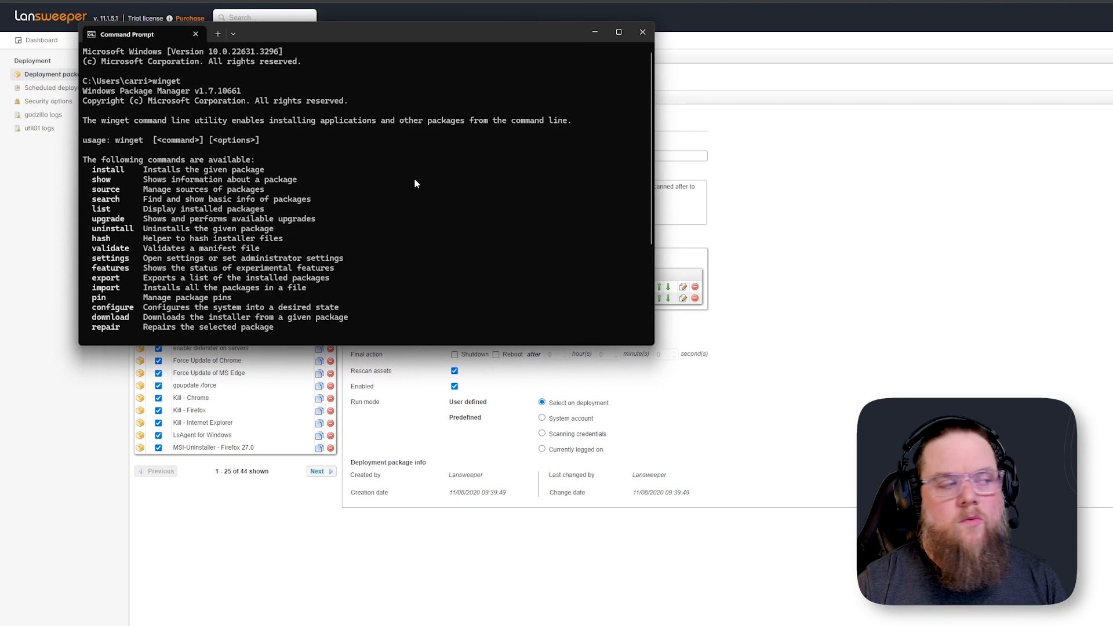
scroll(414, 180, down, 5)
scroll(295, 178, up, 4)
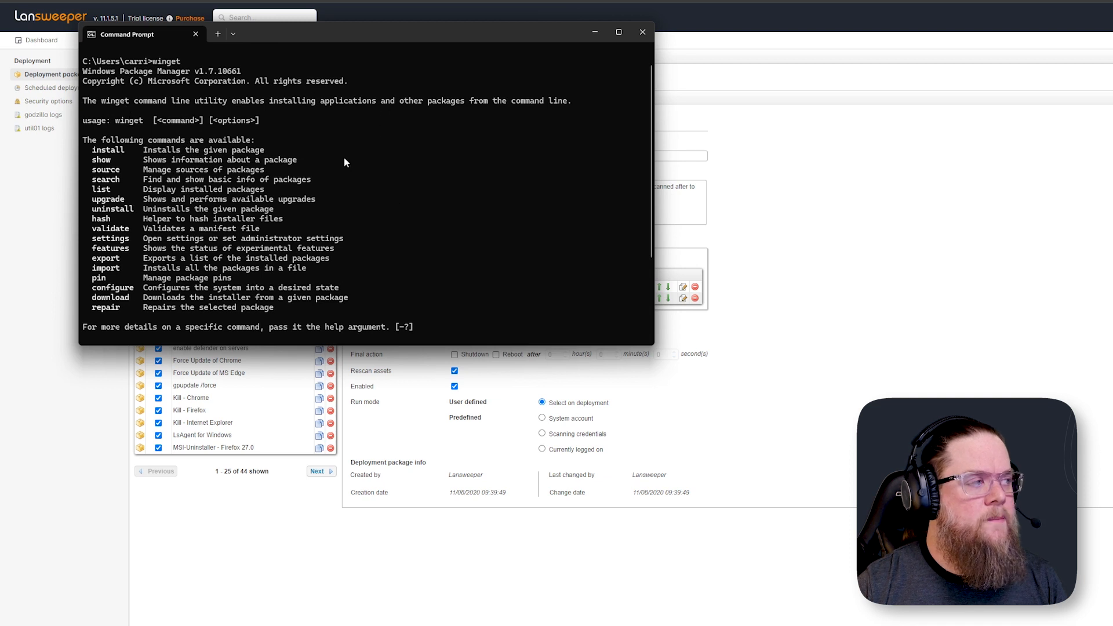
scroll(345, 162, down, 4)
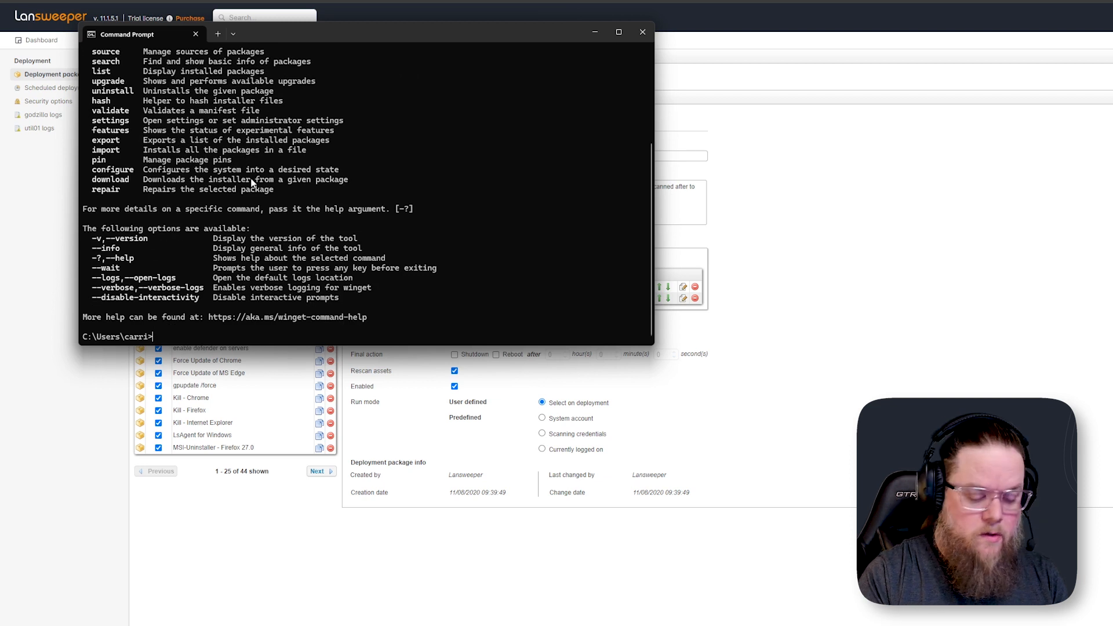
Run winget list to show installed packages, then close the Command Prompt
text(winget list)
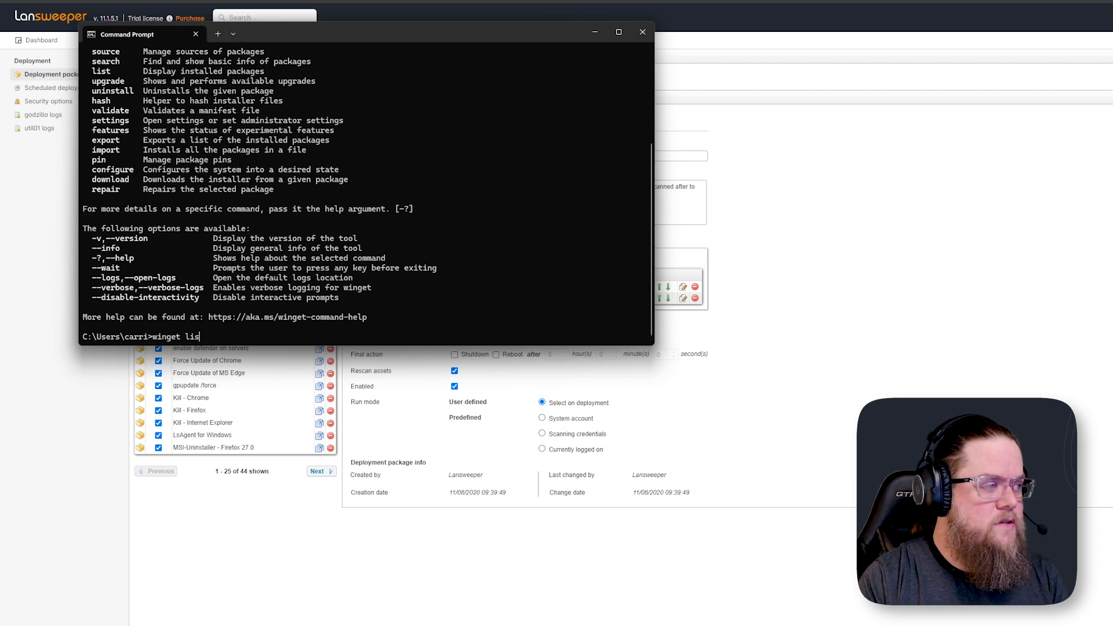
key(Return)
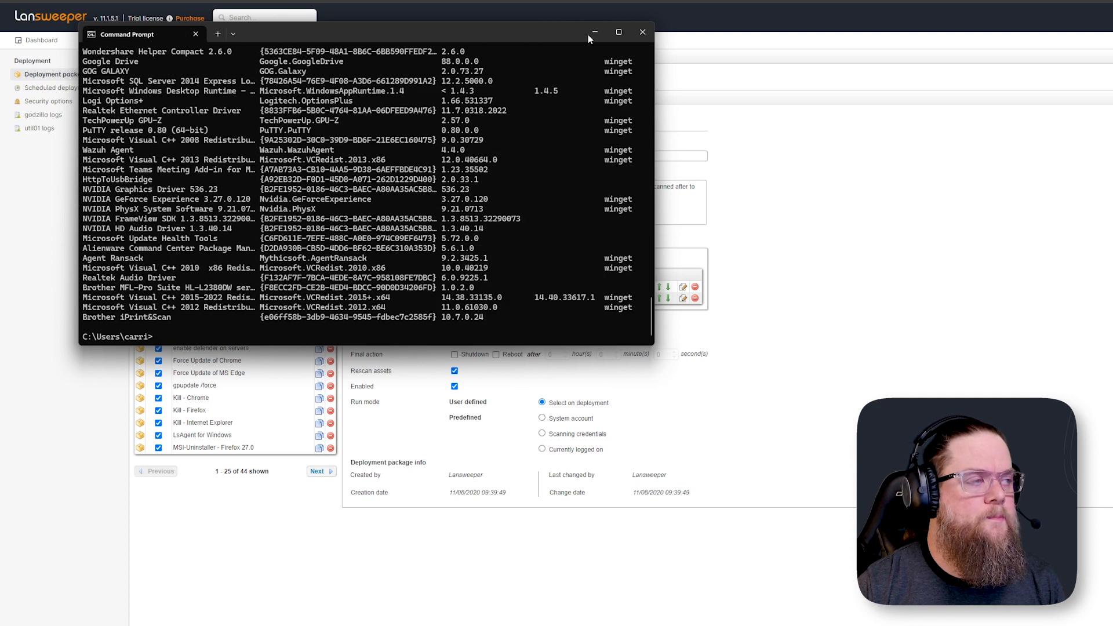
click(642, 33)
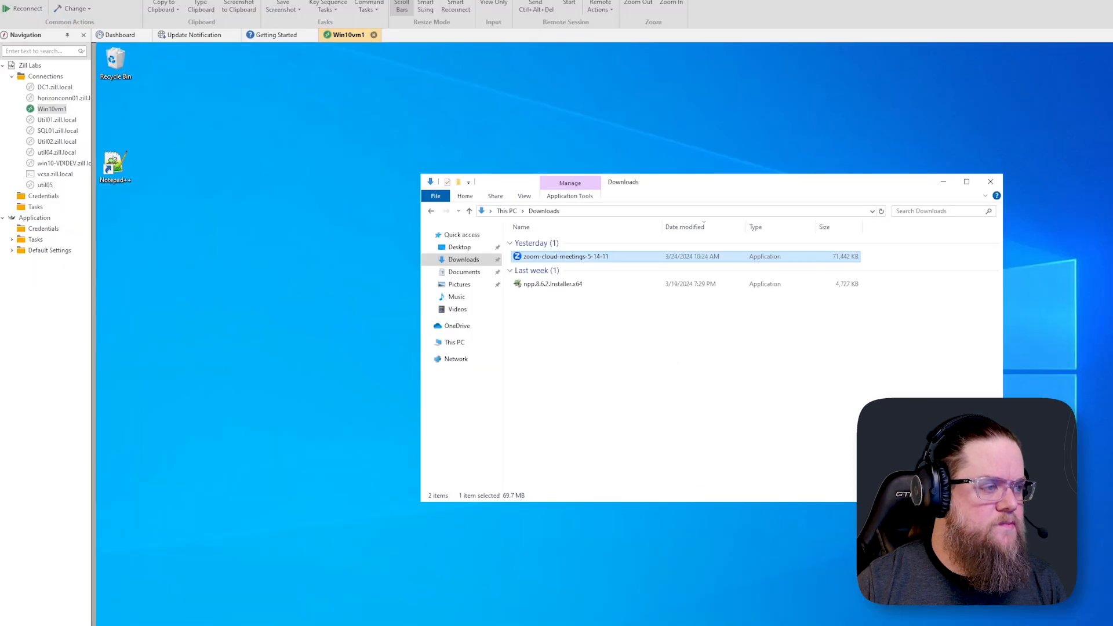
On the Win10vm1 remote session, open Command Prompt as administrator and run choco
text(comm)
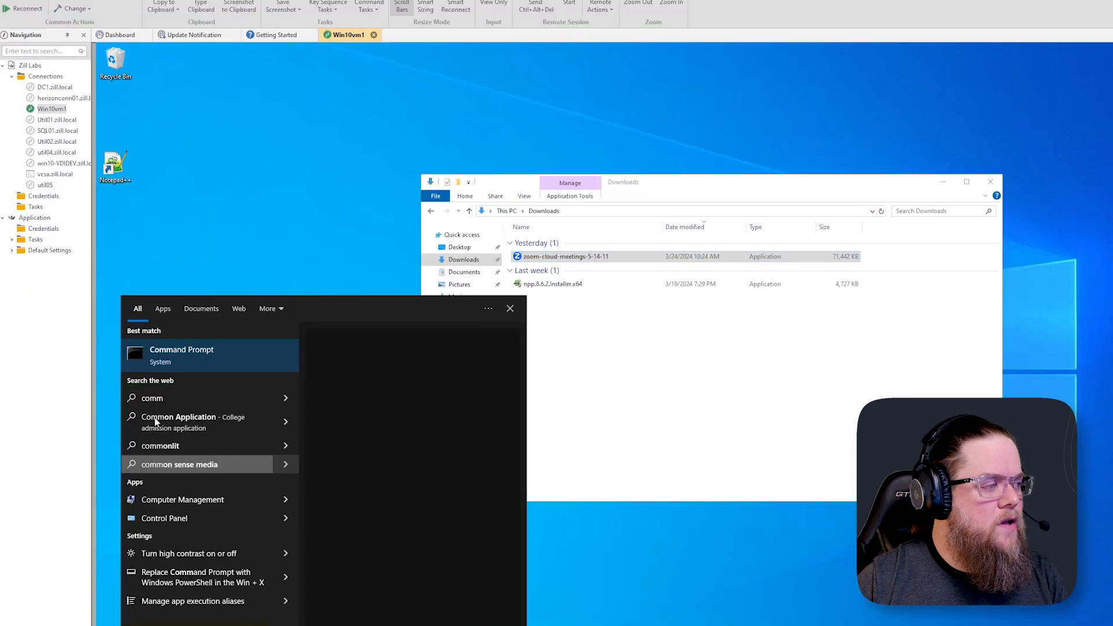
right_click(149, 364)
click(181, 374)
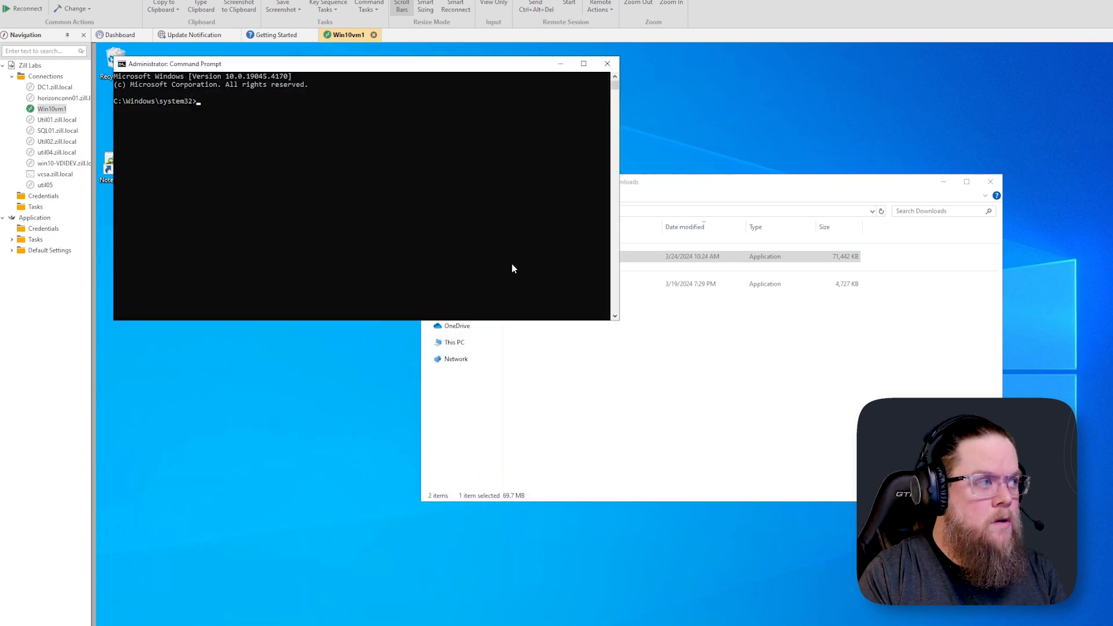
text(choco)
key(Return)
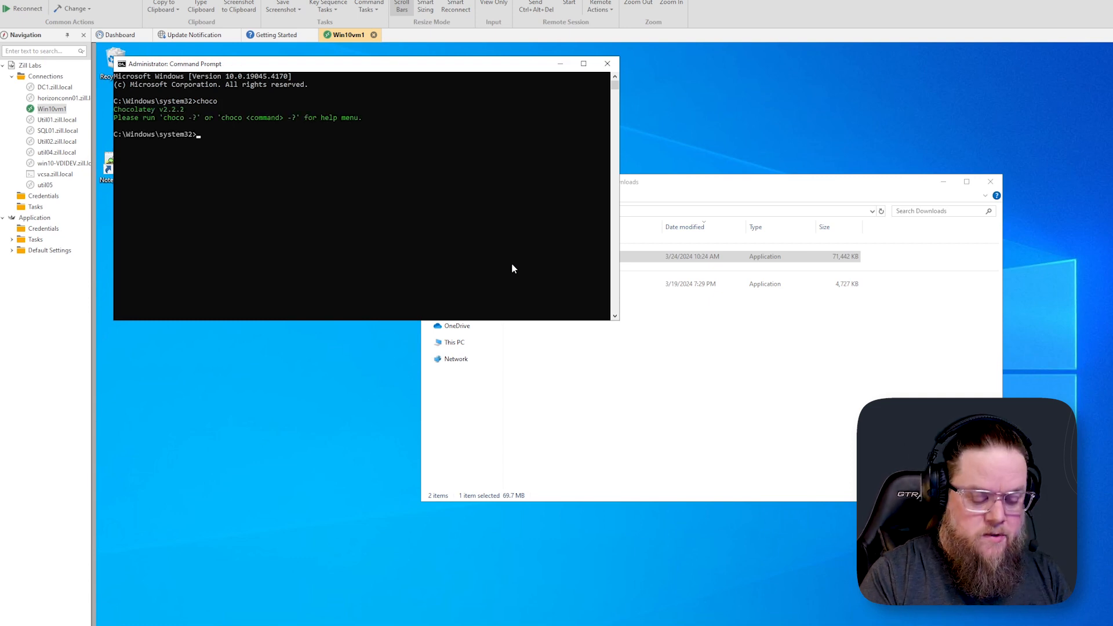
Run choco list to show installed Chocolatey packages, then close the prompt
text(choco list)
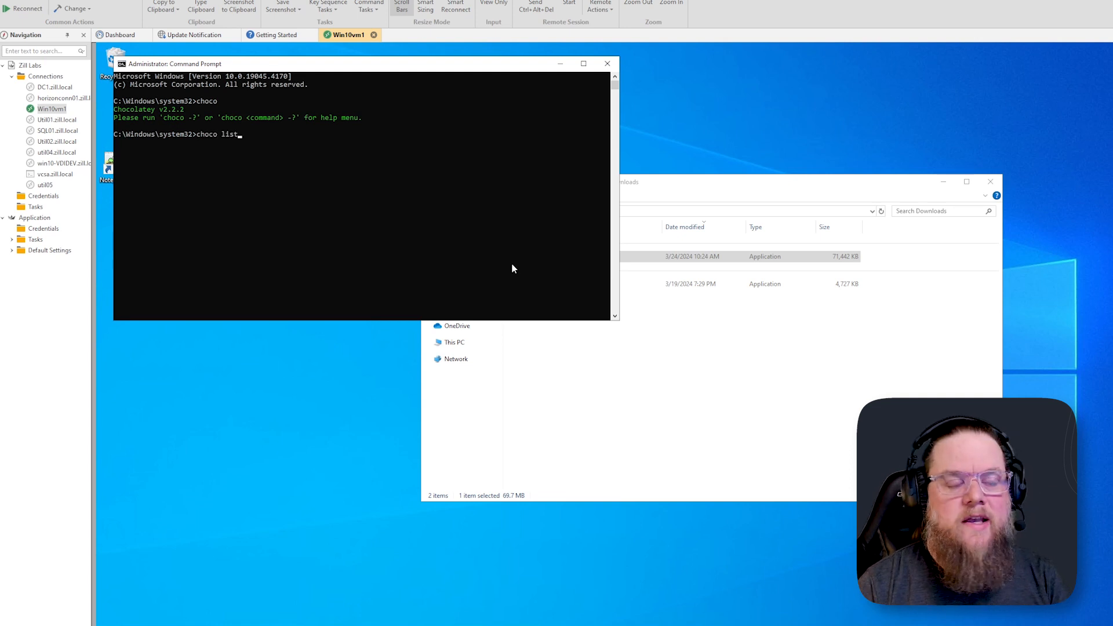
key(Return)
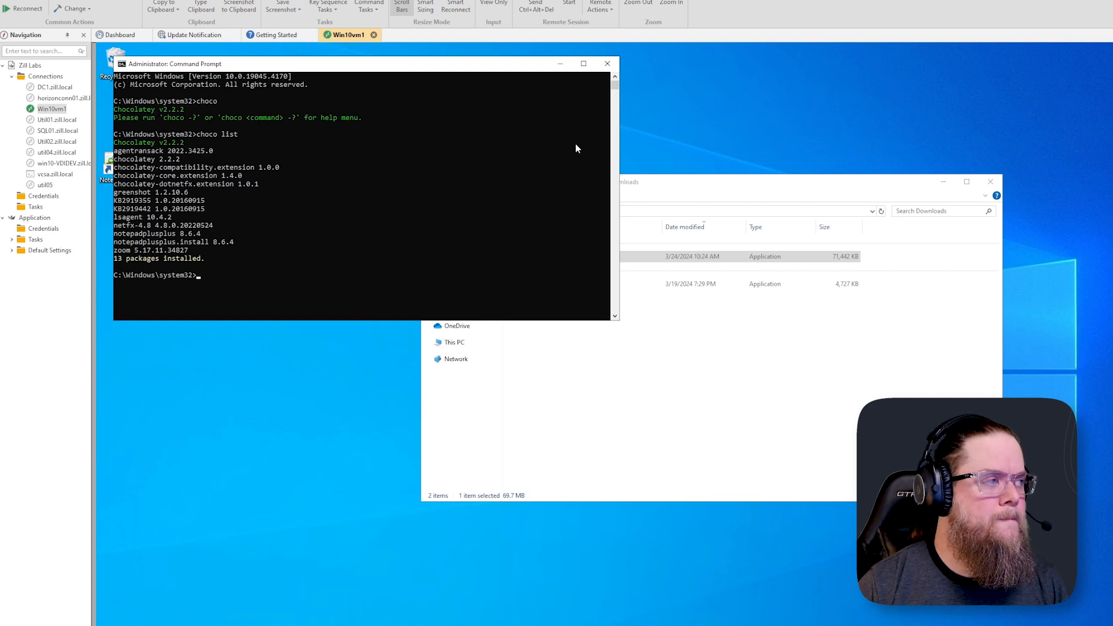
click(605, 67)
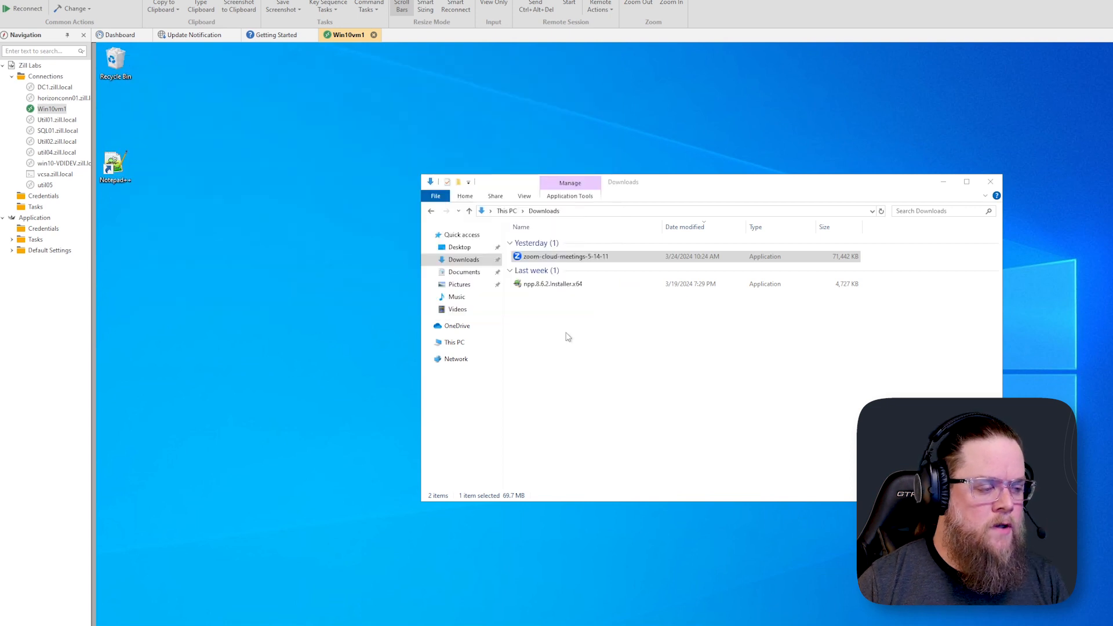
Open the full reports list and filter report titles for zoom
click(586, 432)
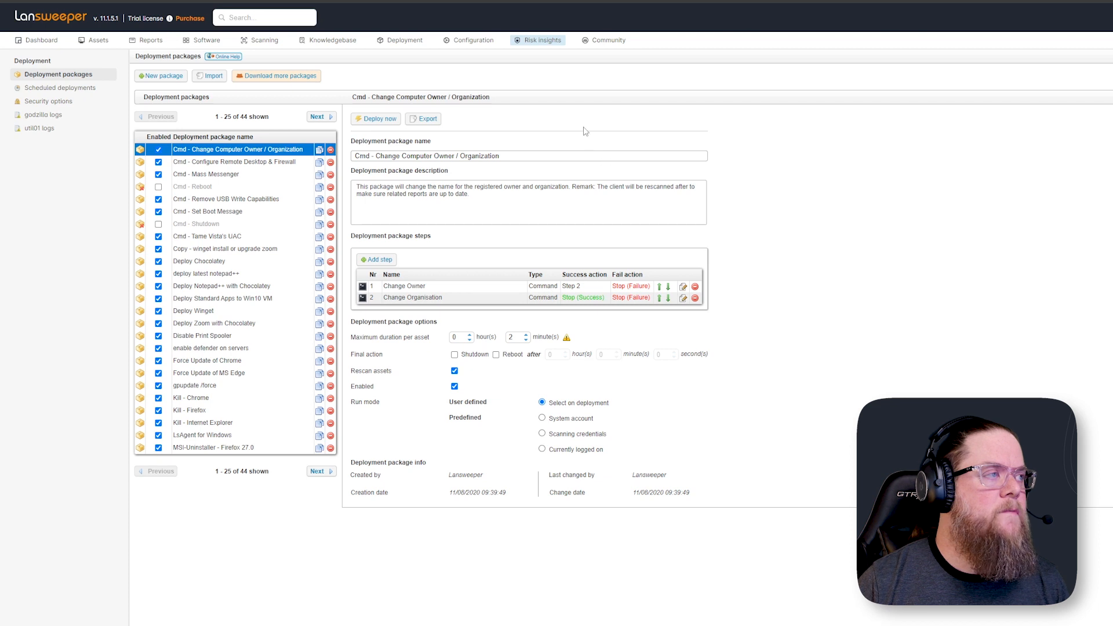
mouse_move(400, 42)
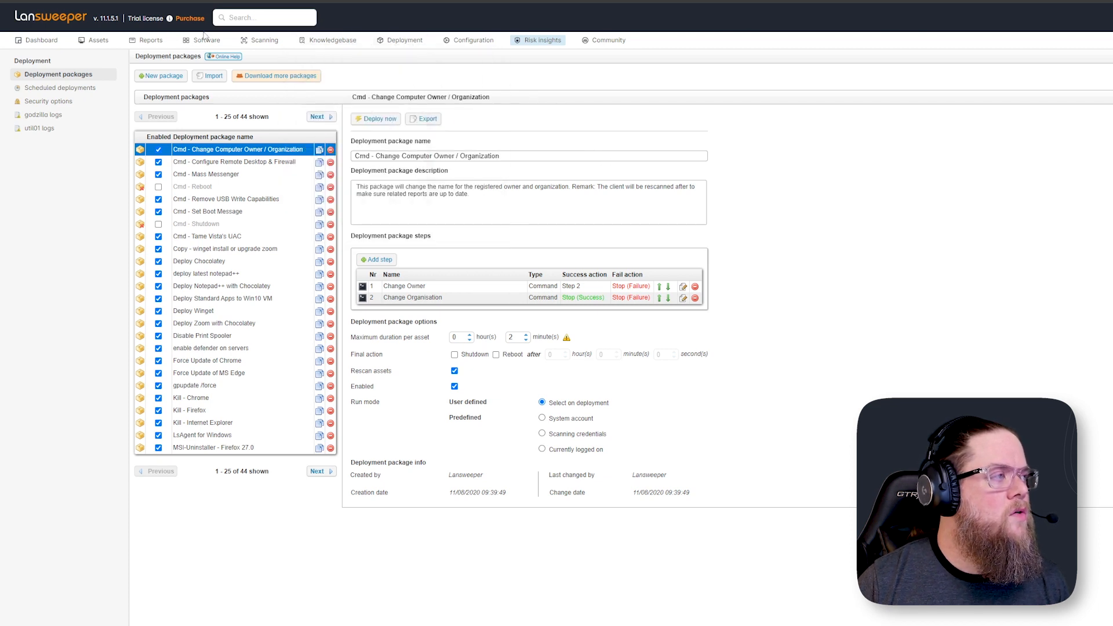
mouse_move(161, 41)
click(149, 42)
click(209, 81)
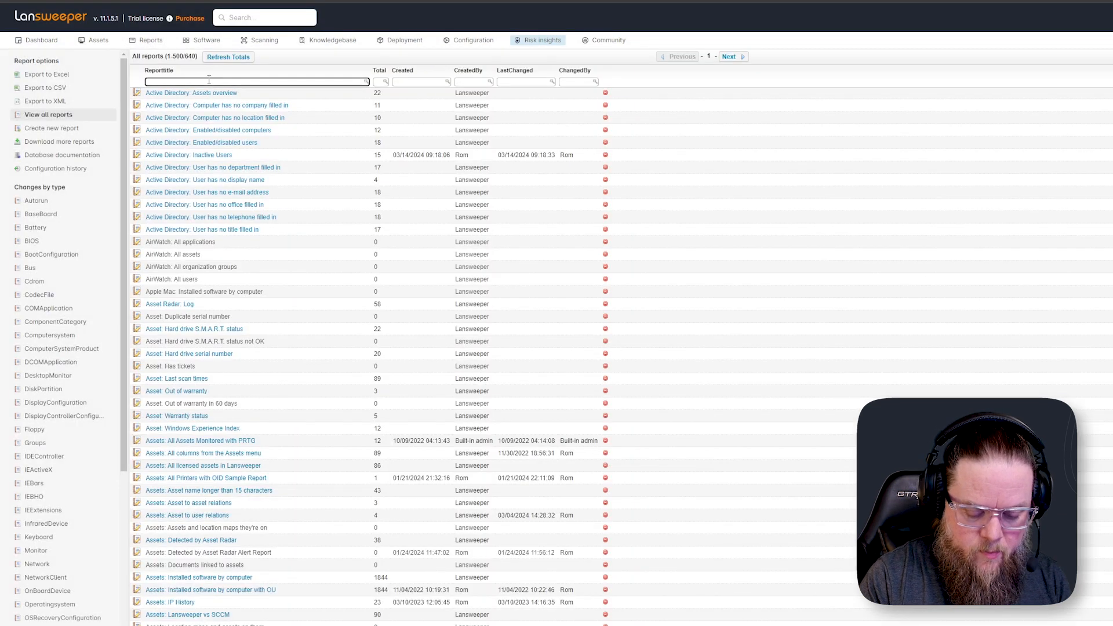
text(zoom)
key(Return)
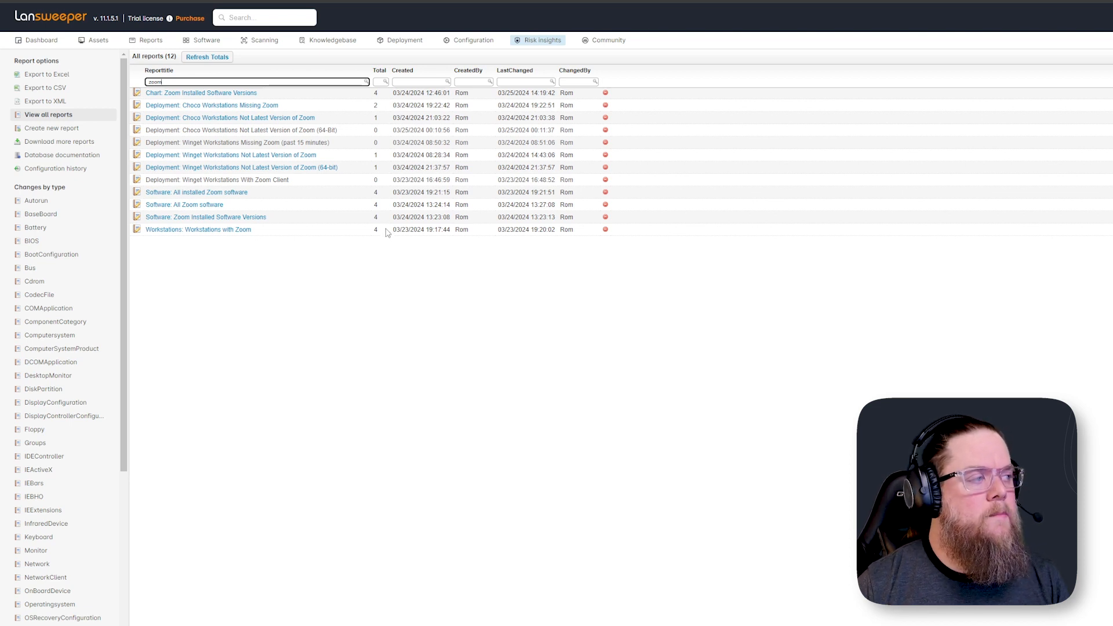
Open the report Deployment: Winget Workstations Not Latest Version of Zoom and compare the installed and latest versions
click(257, 157)
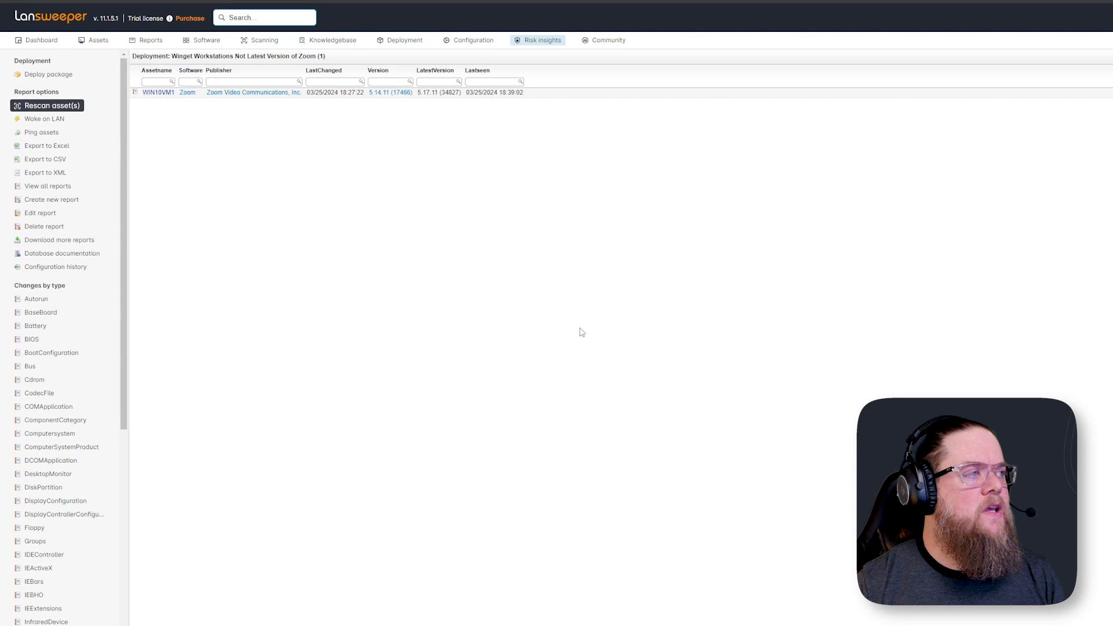
drag(239, 57, 329, 56)
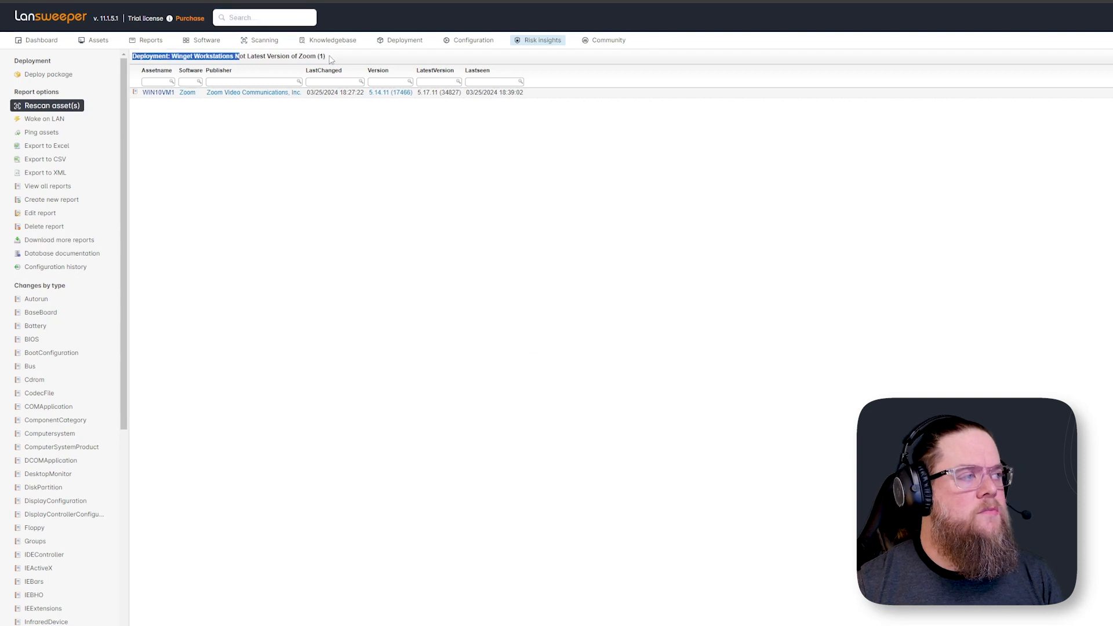
click(222, 136)
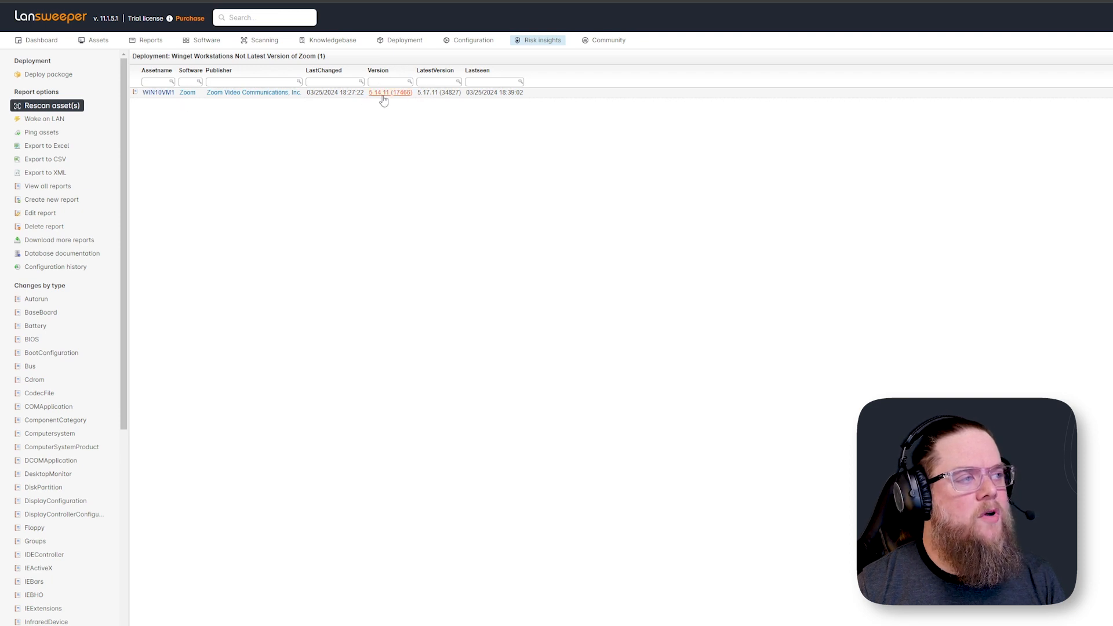
drag(418, 93, 436, 128)
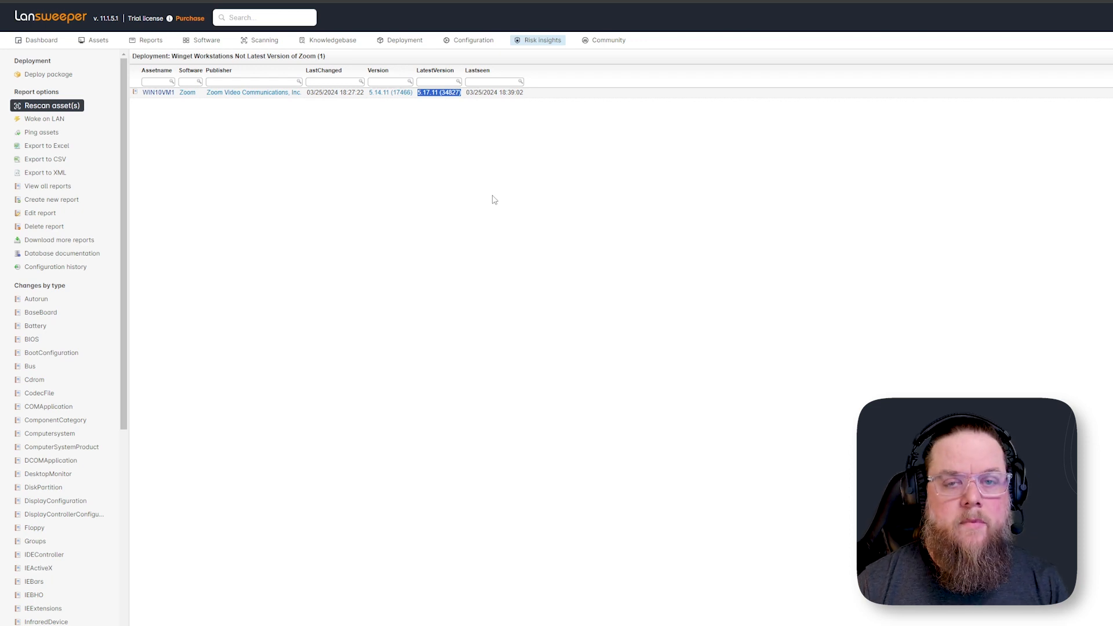
click(471, 186)
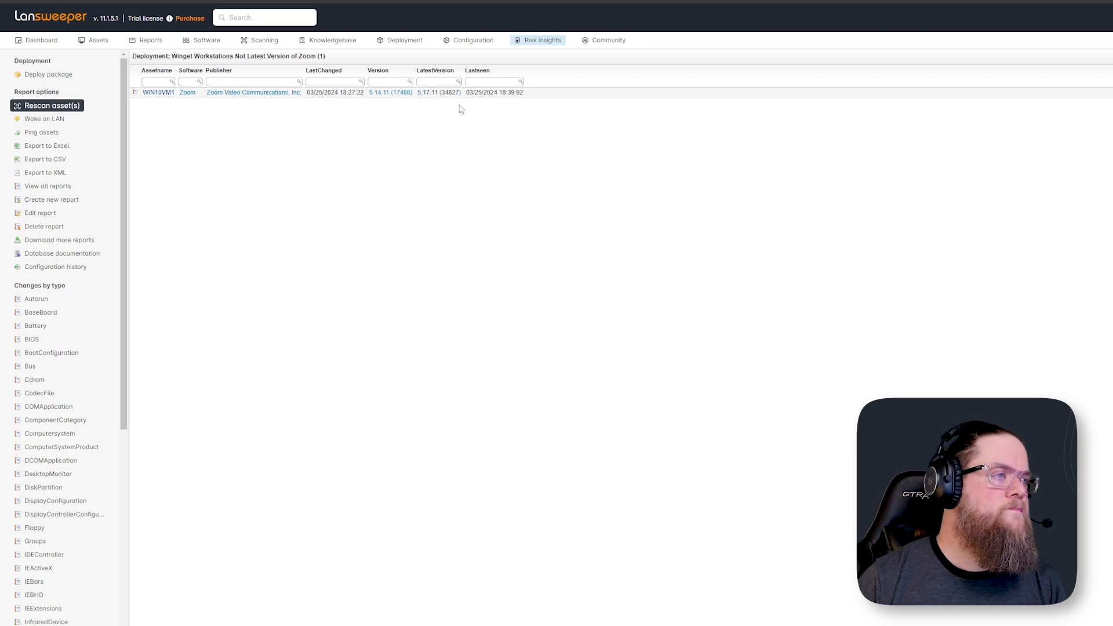
double_click(437, 94)
click(413, 157)
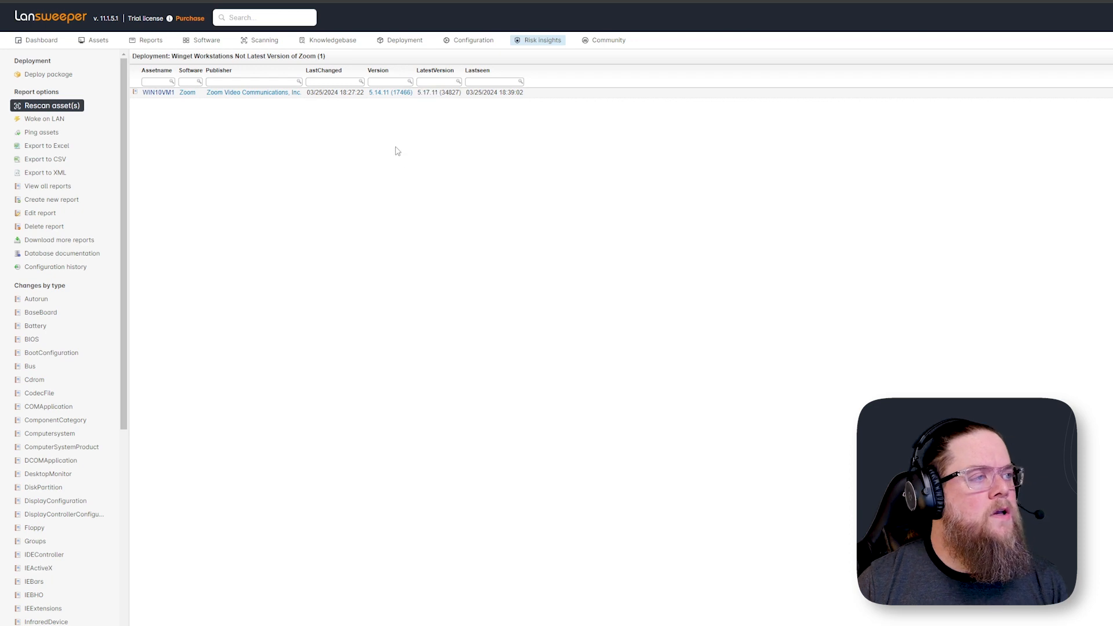
triple_click(436, 93)
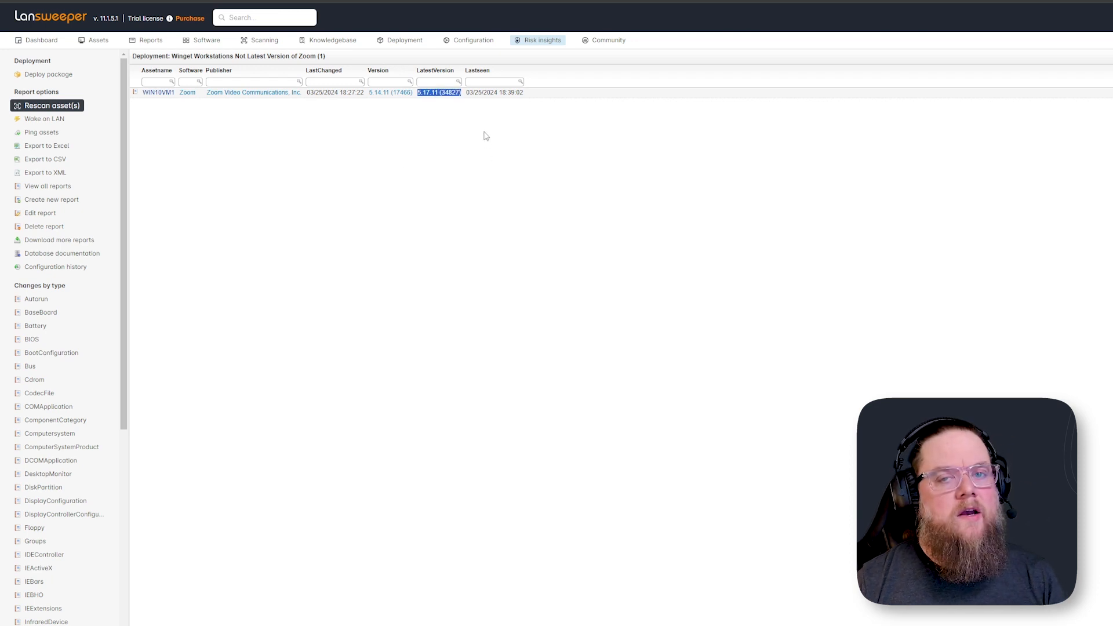
Open the deployment packages and select the winget install or upgrade zoom package on the next page
mouse_move(402, 43)
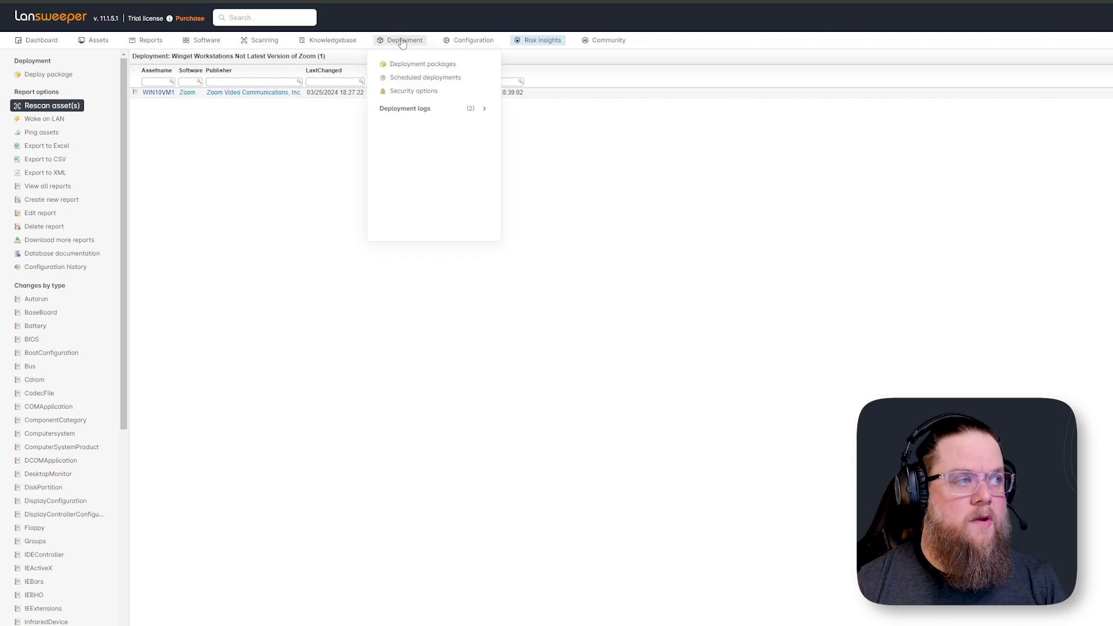
click(417, 64)
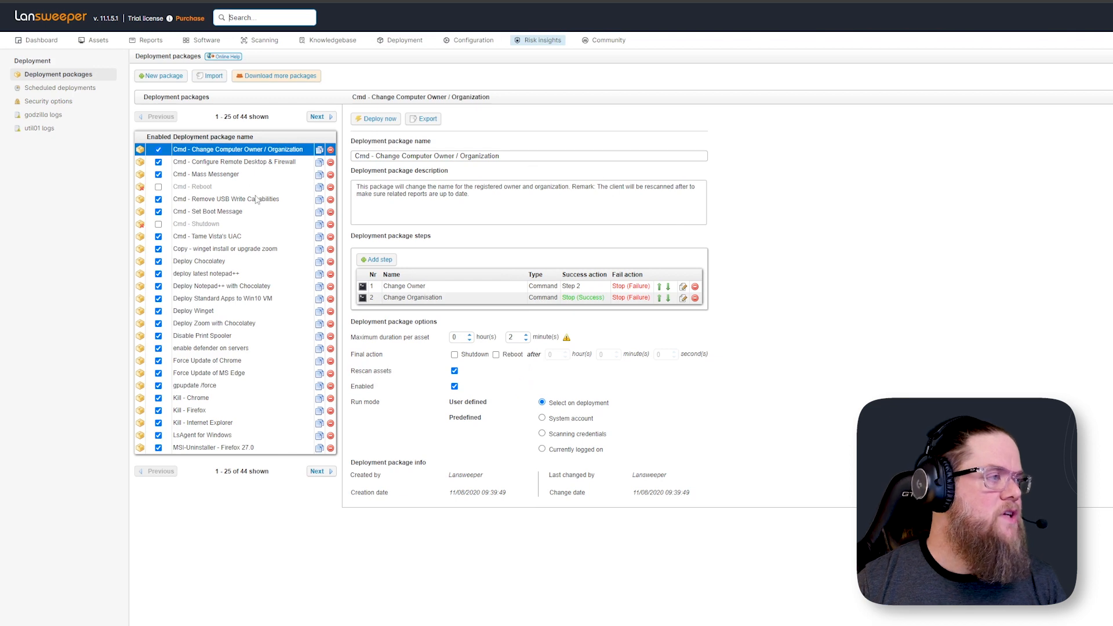
click(317, 116)
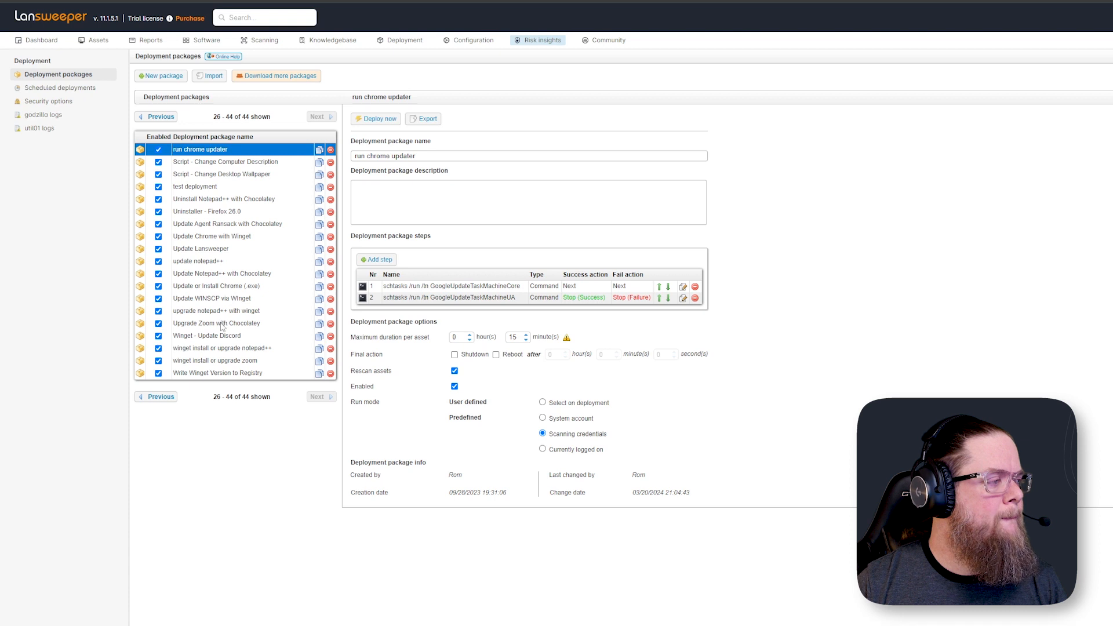
click(221, 362)
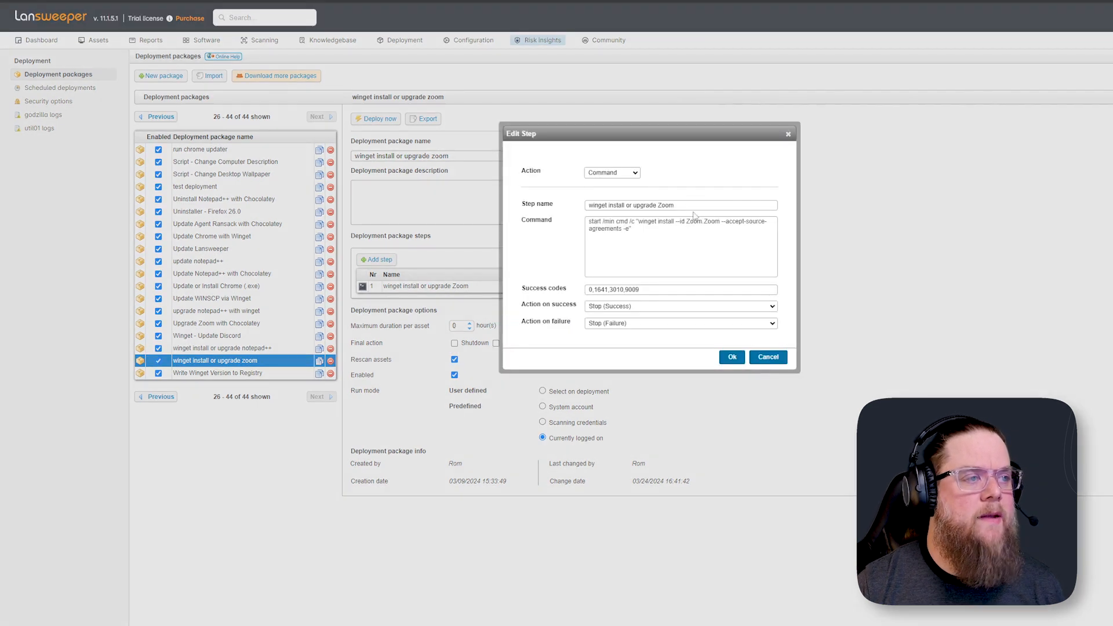
Inspect the package step's action and winget command, then close the Edit Step dialog without saving
click(625, 177)
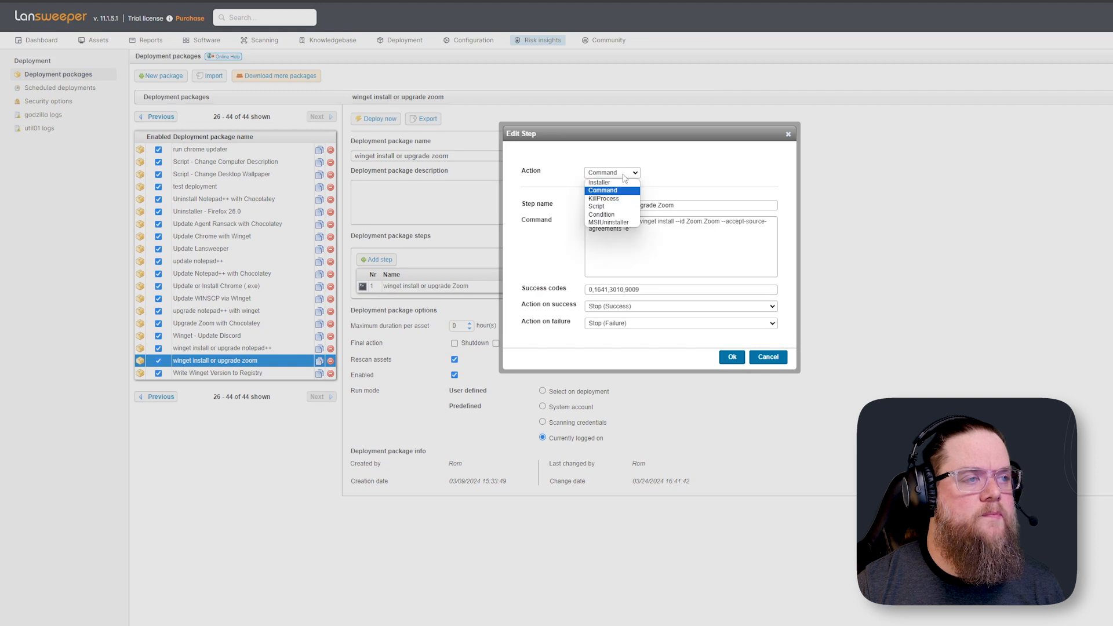
click(624, 176)
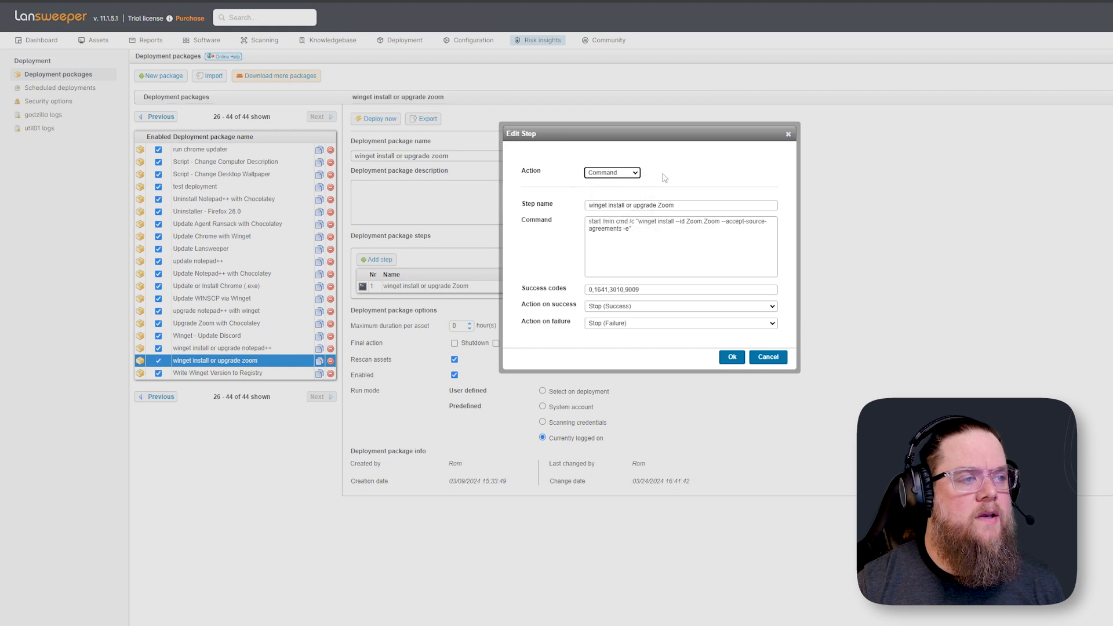
triple_click(635, 229)
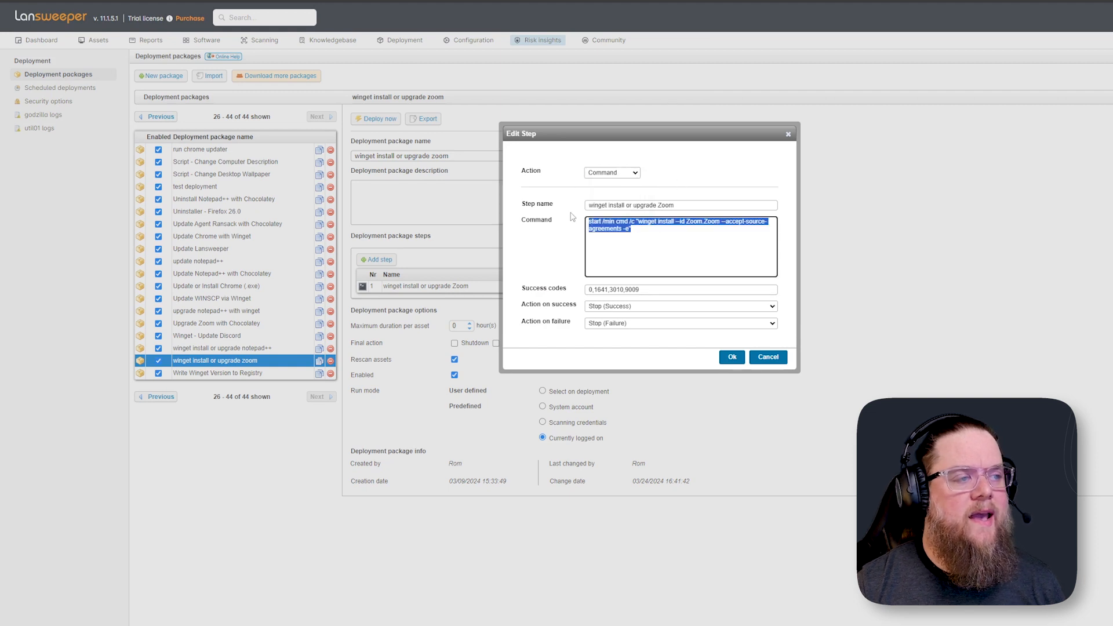
click(650, 231)
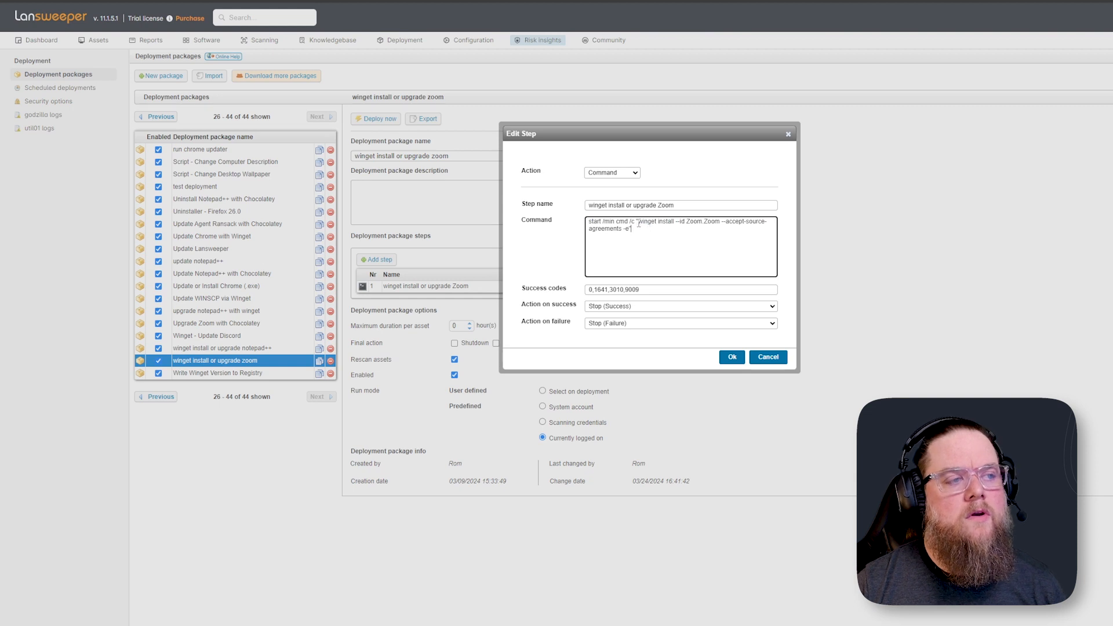
drag(639, 221, 719, 225)
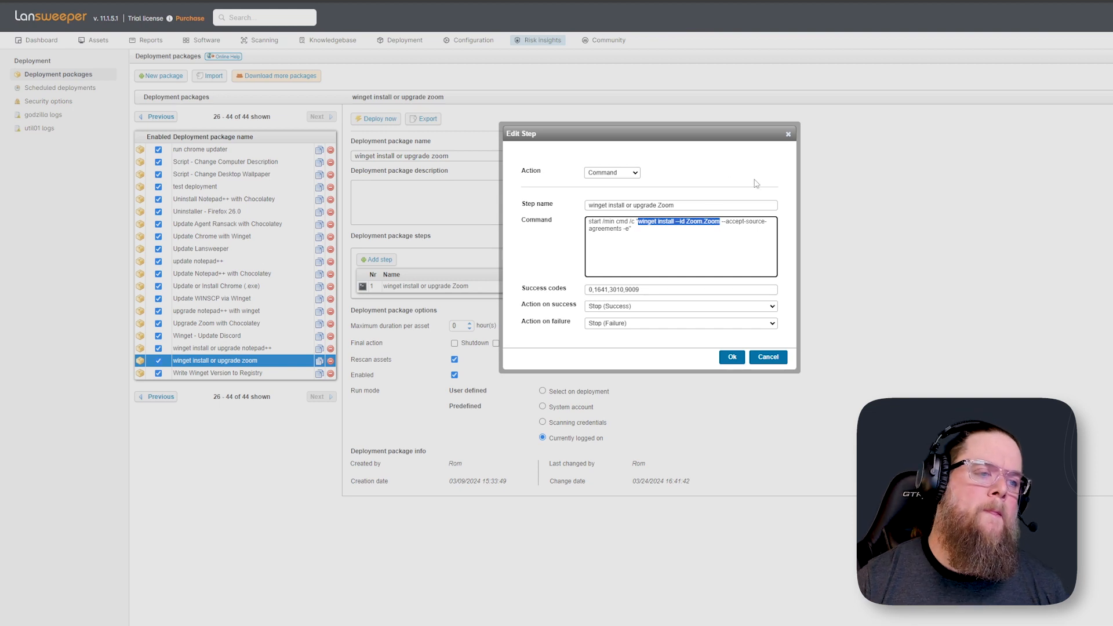
click(776, 359)
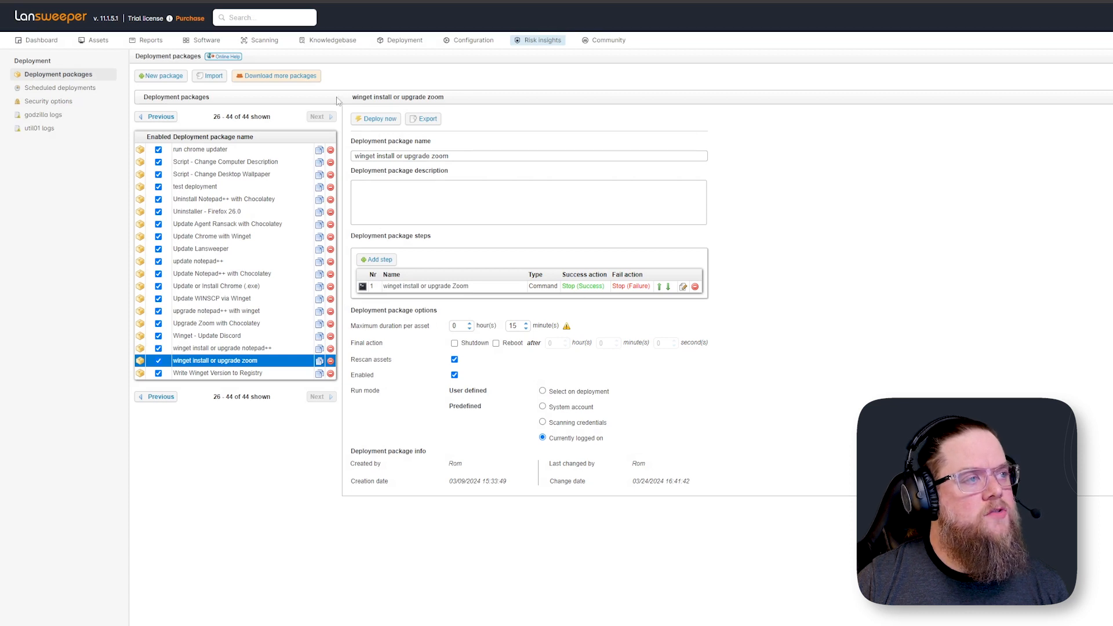
Open scheduled deployments and review the winget install or upgrade zoom configuration's settings, then close it
mouse_move(415, 44)
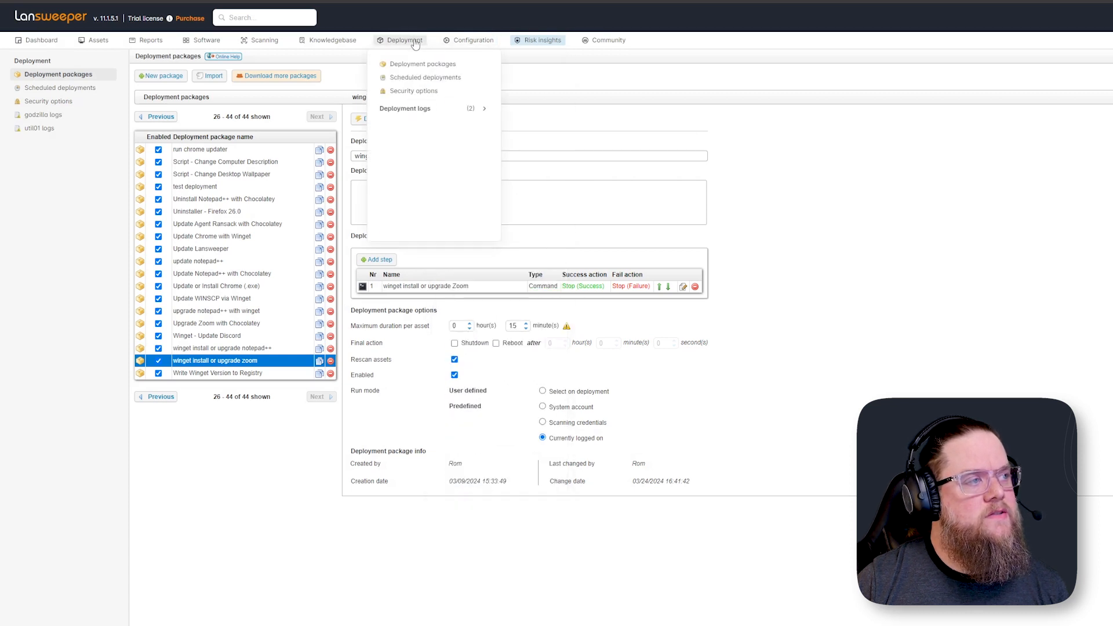
click(426, 78)
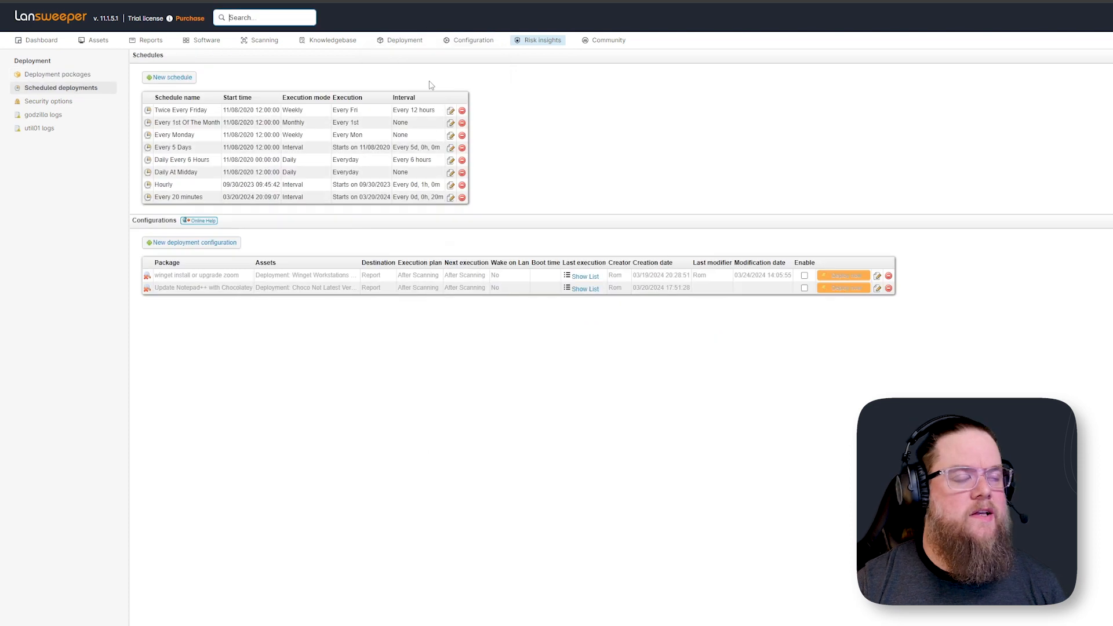
click(879, 276)
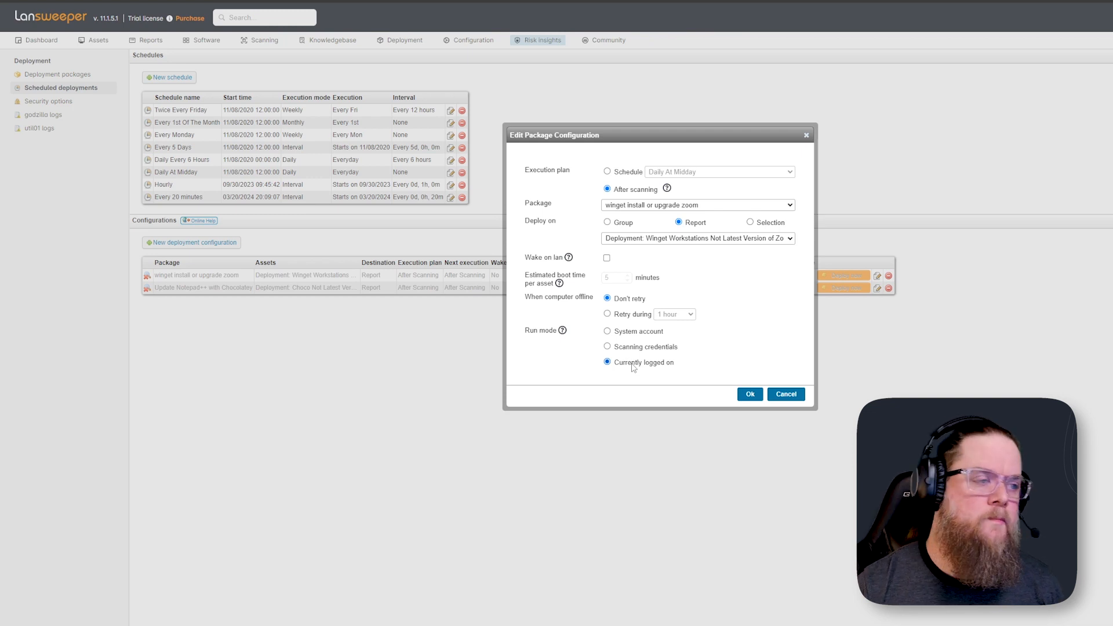
click(806, 138)
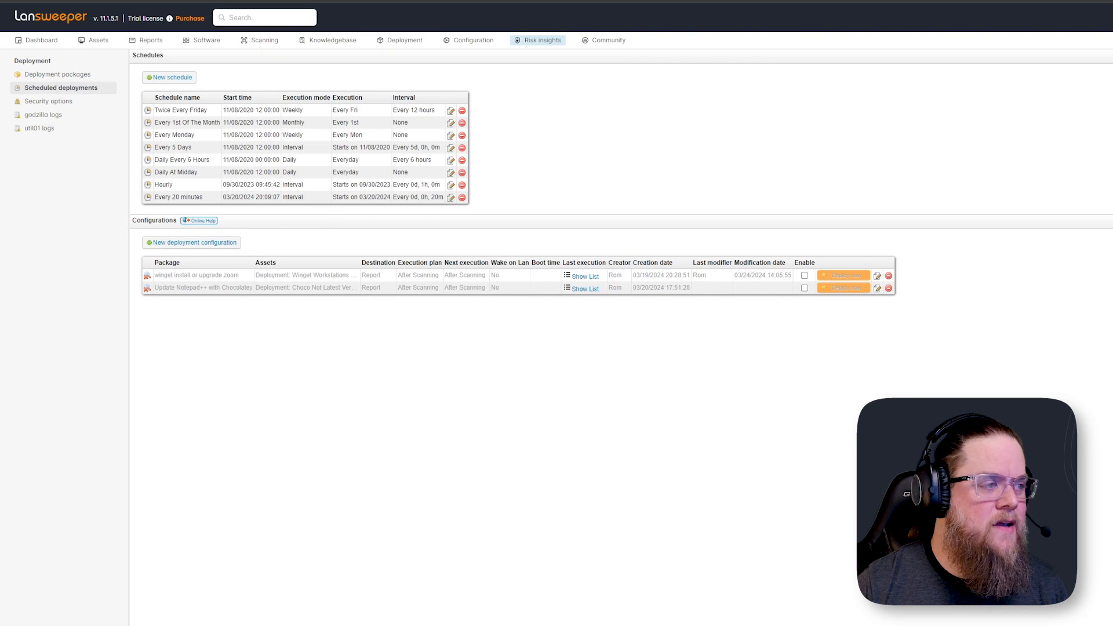
On the Win10vm1 remote session, search the Start menu for zoo, then return to the browser
click(732, 625)
click(108, 625)
text(zoo)
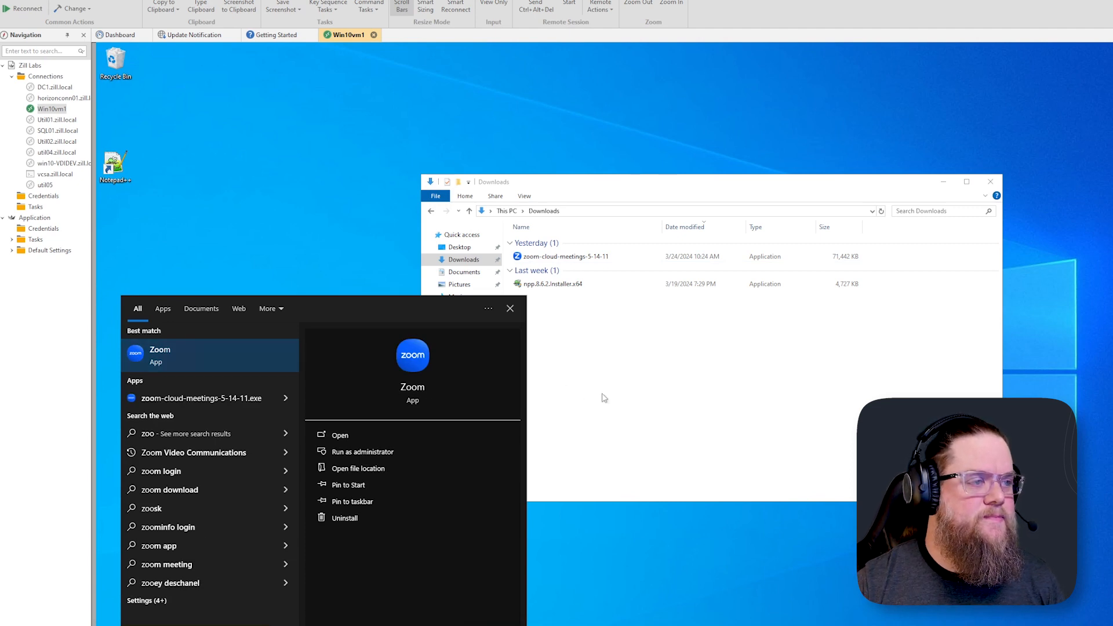
click(655, 410)
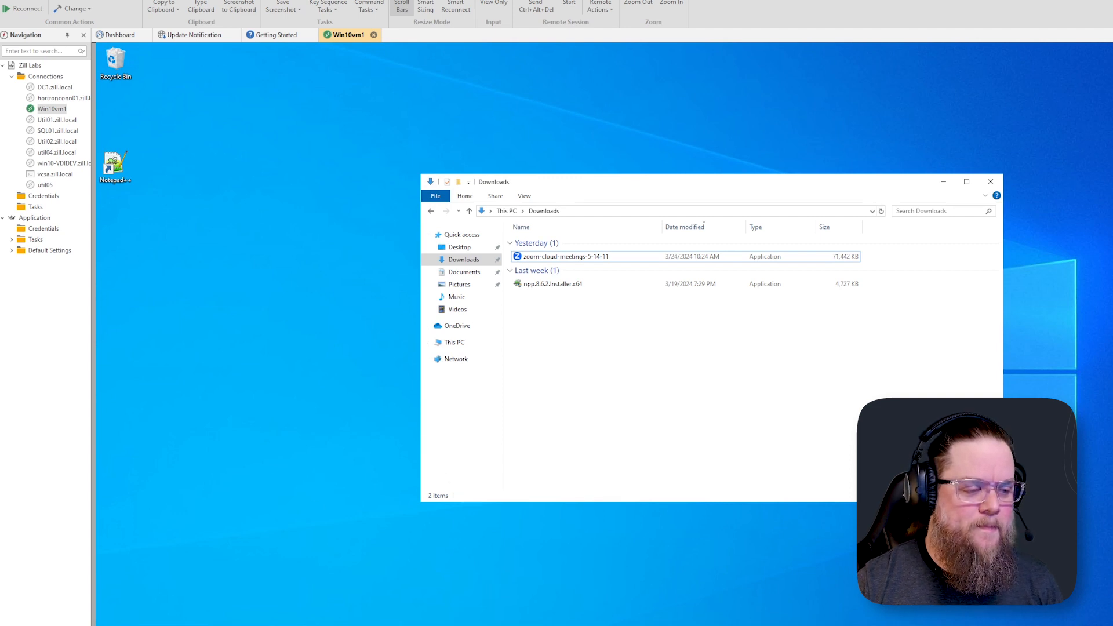
mouse_move(752, 625)
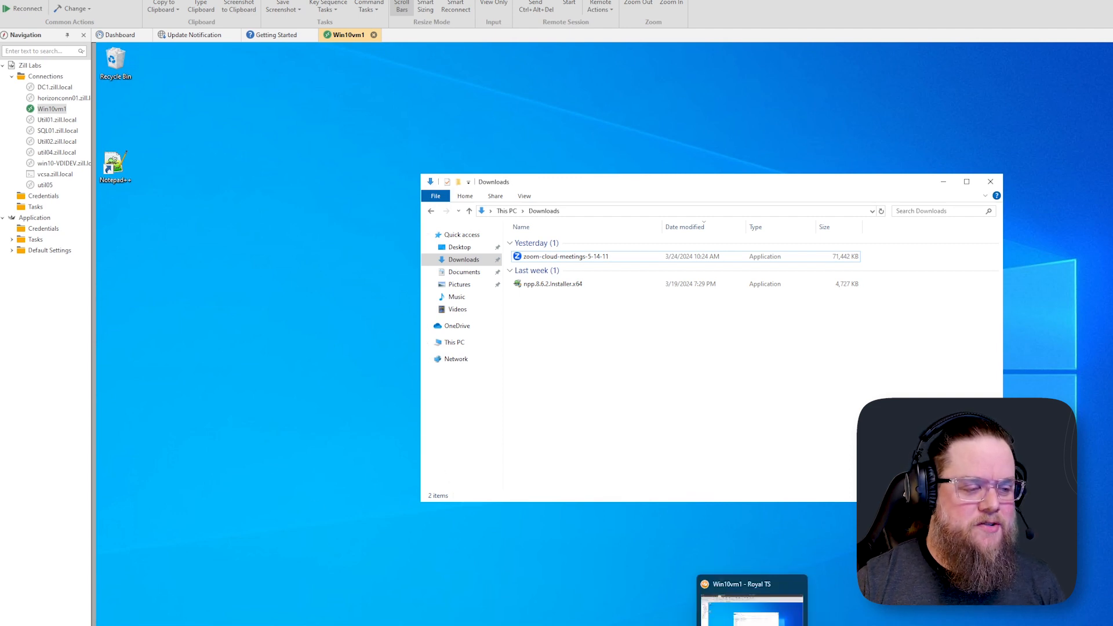
click(730, 625)
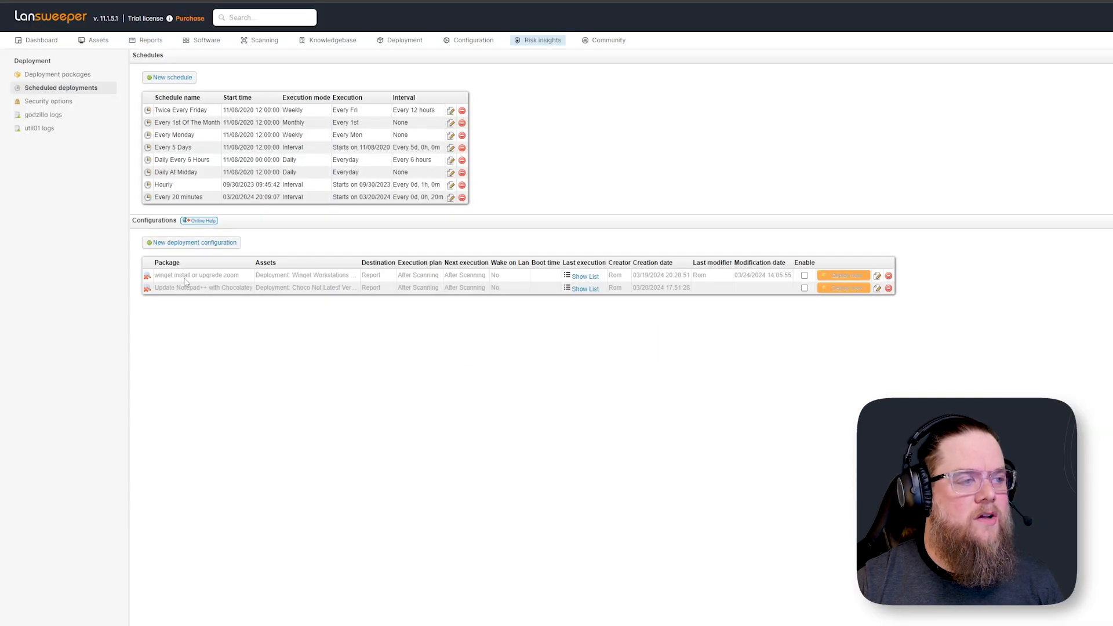
Enable the winget install or upgrade zoom deployment configuration, then rescan the Win10vm1 asset
click(805, 275)
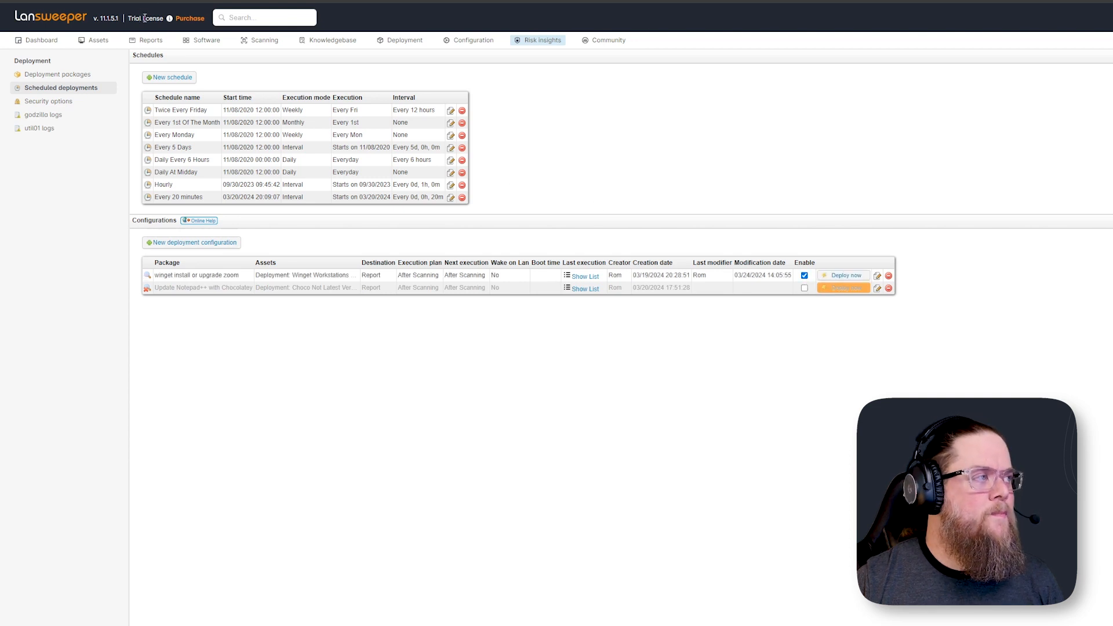
click(53, 24)
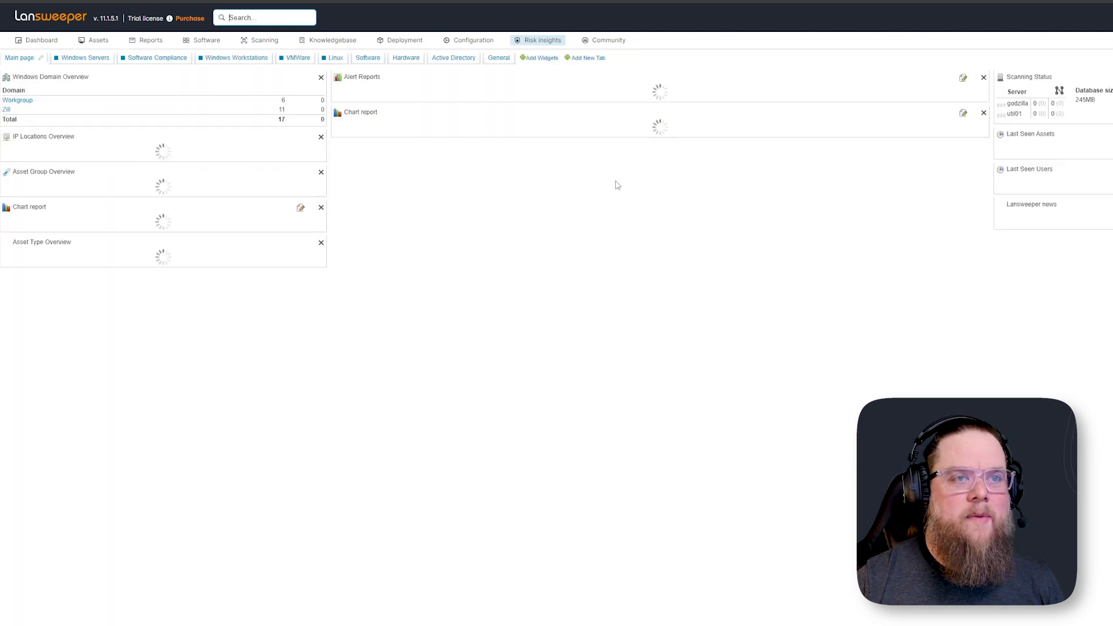
click(1012, 145)
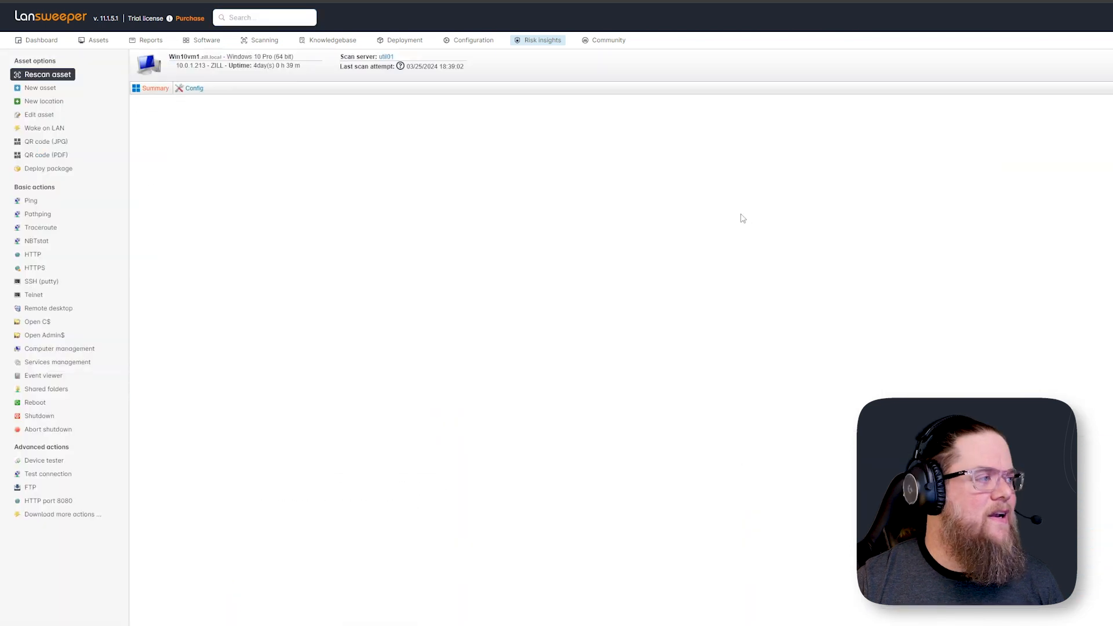
click(50, 76)
click(691, 354)
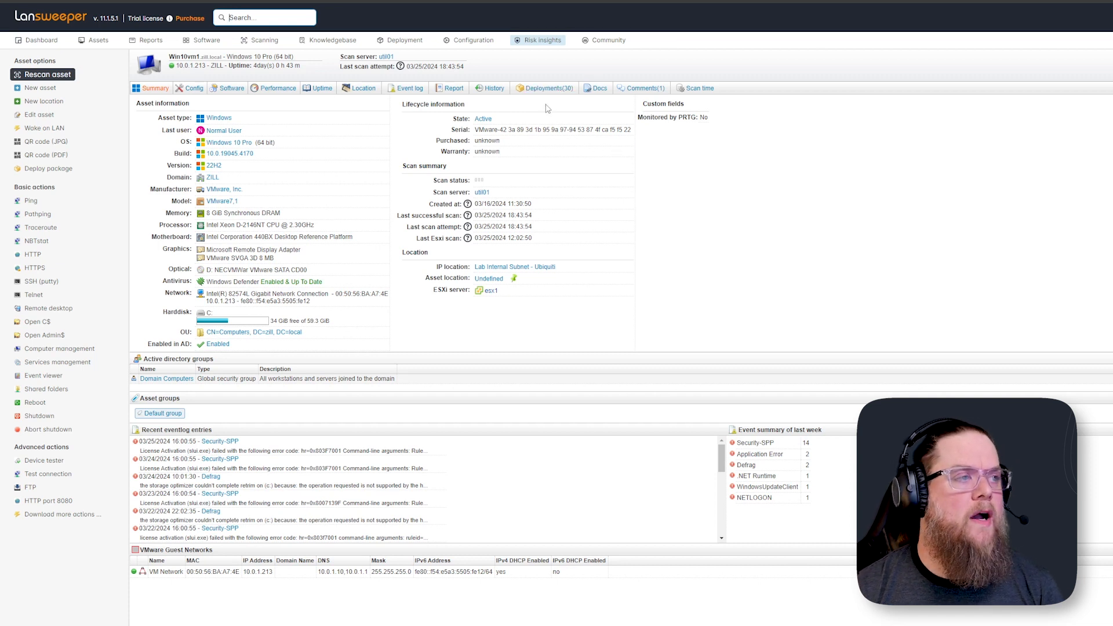
Open the asset's deployments log and examine the latest winget install or upgrade zoom entry
click(545, 88)
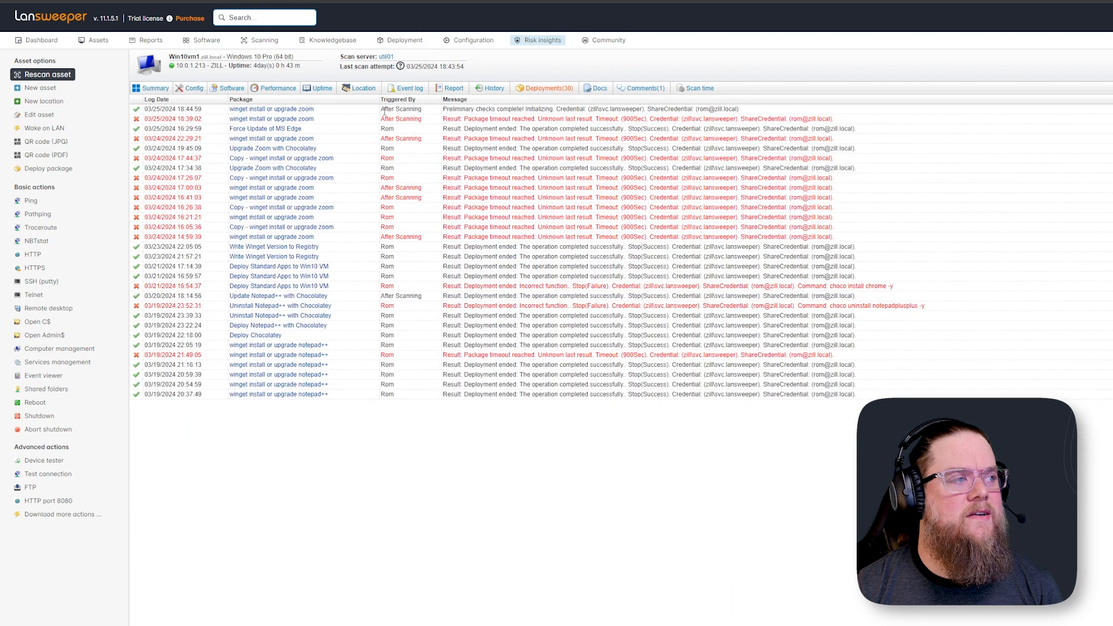
drag(381, 109, 741, 109)
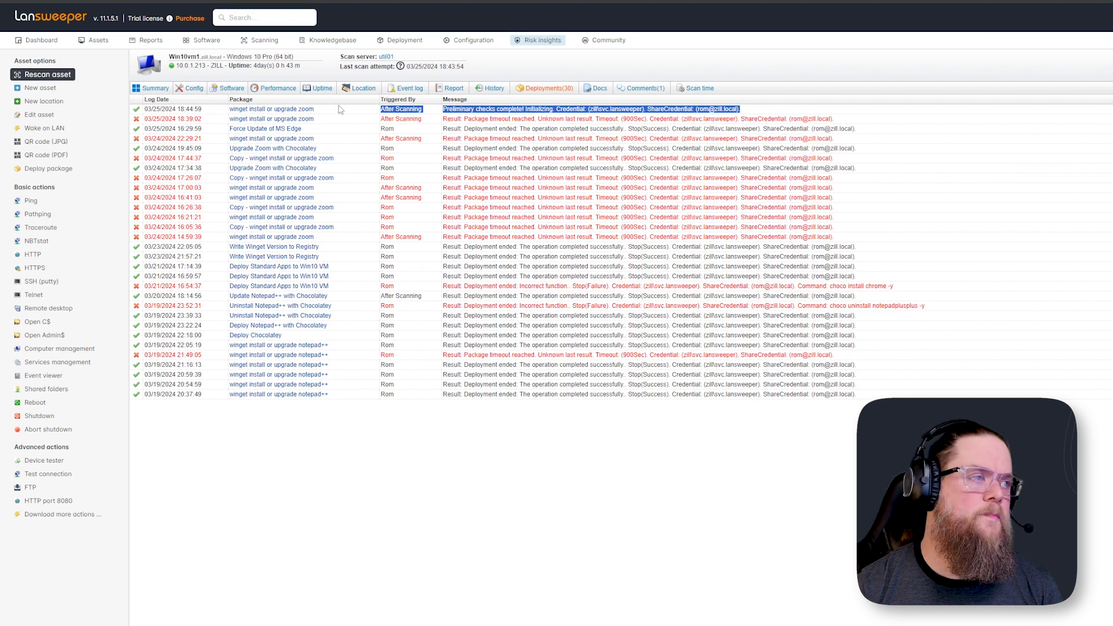
Examine the message text of the latest winget install or upgrade zoom entries in the asset's deployments log
triple_click(390, 110)
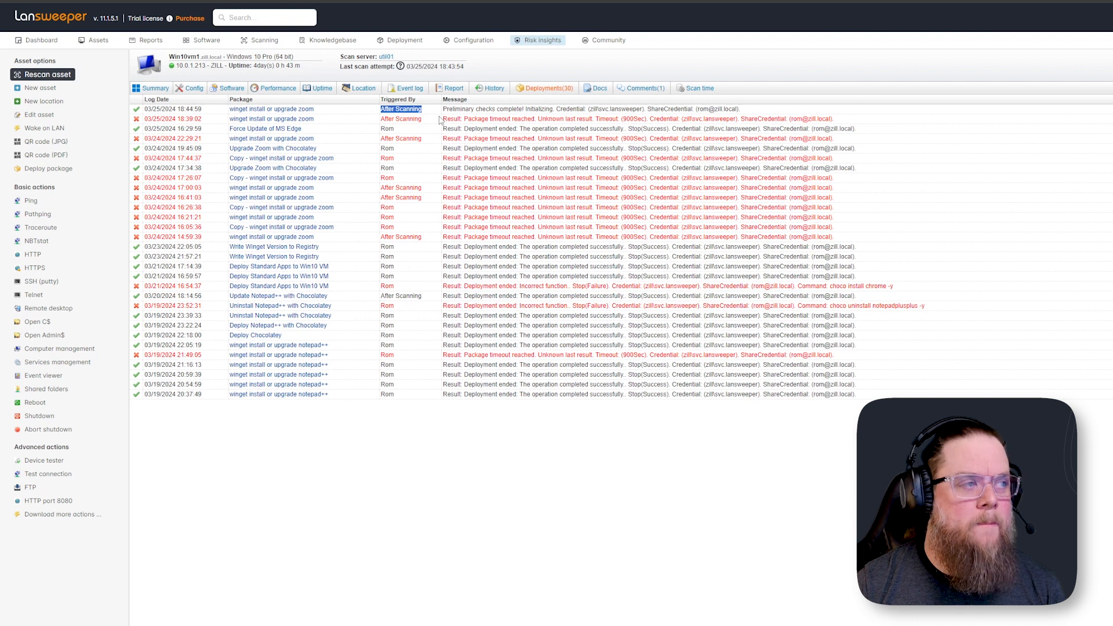
drag(443, 119, 836, 120)
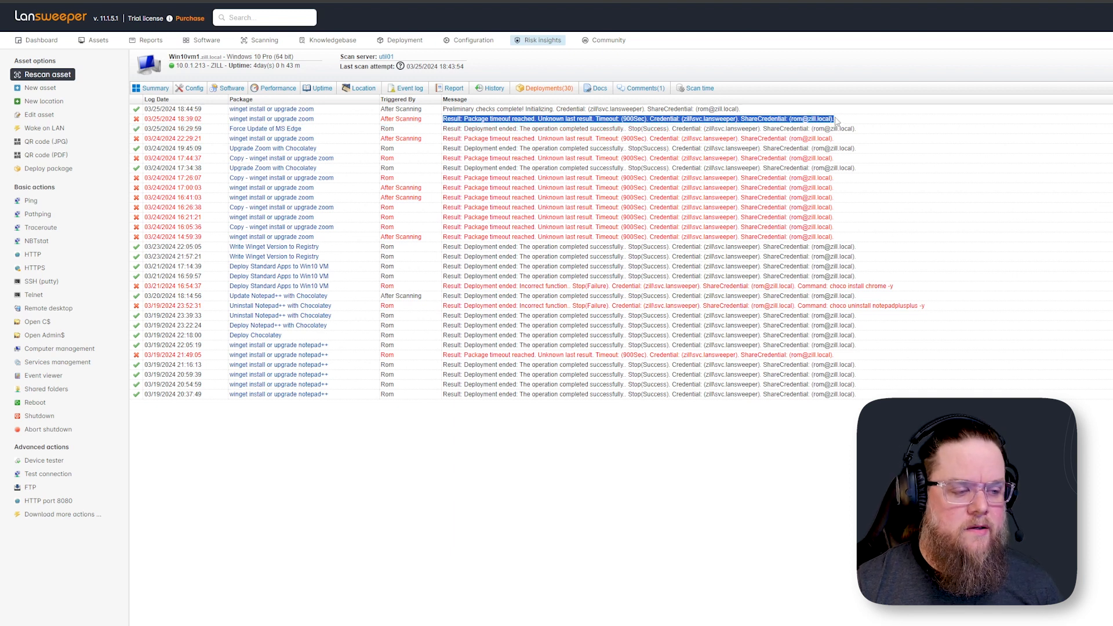
click(754, 625)
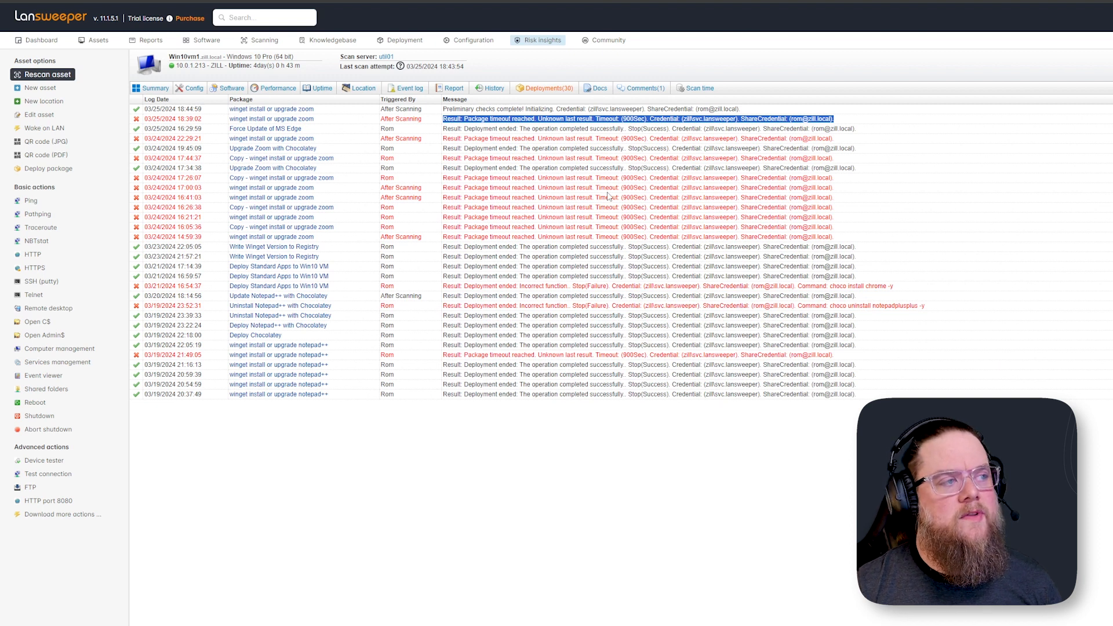
drag(445, 110, 537, 111)
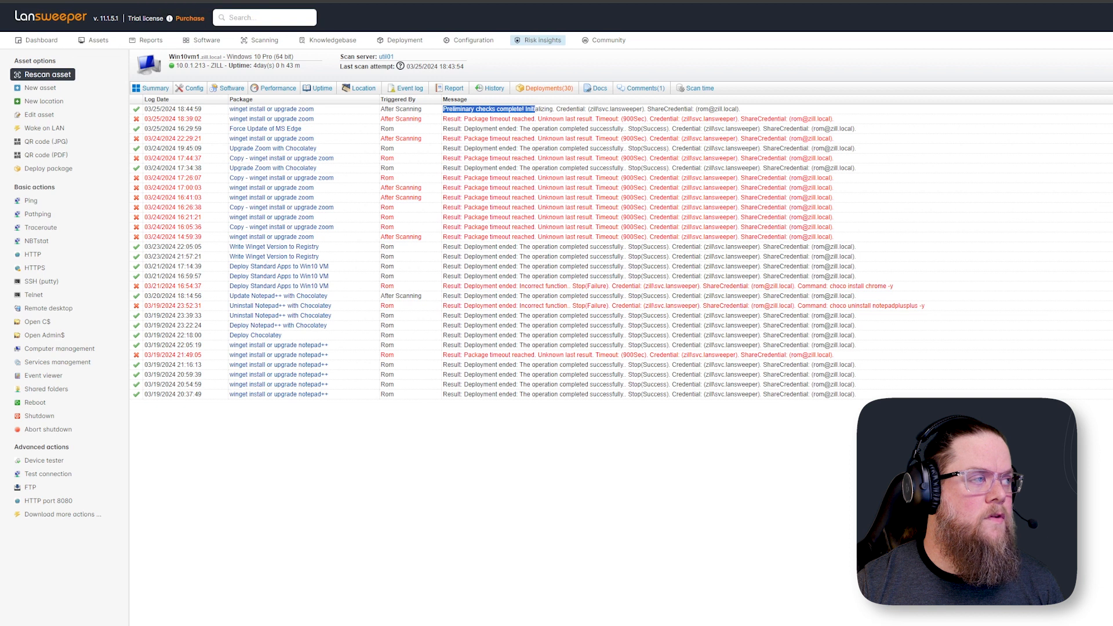
click(149, 92)
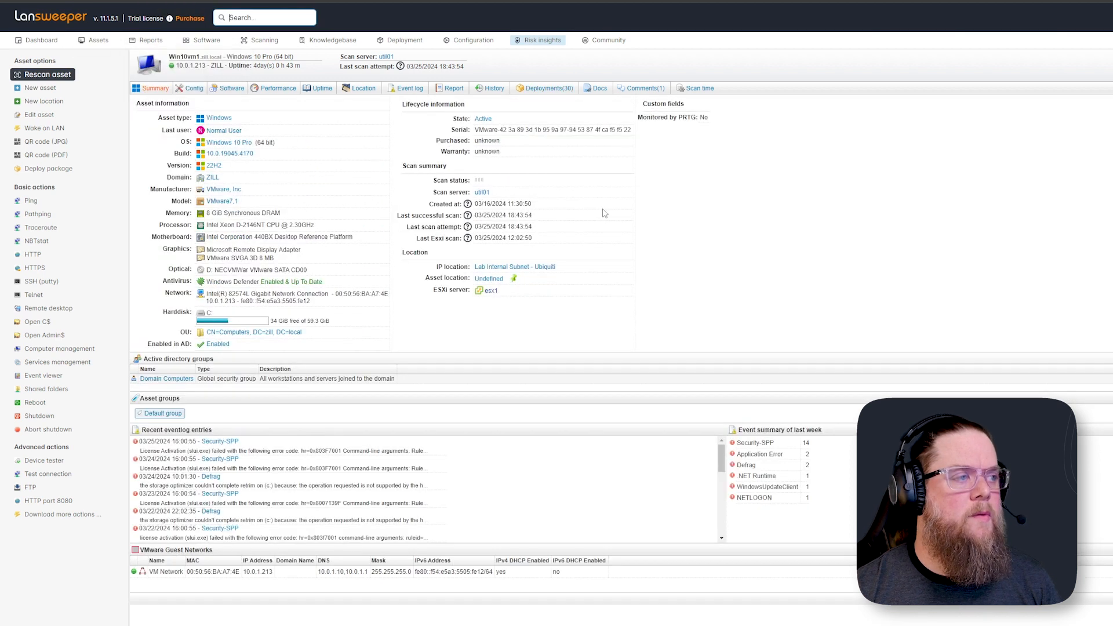
right_click(670, 205)
click(676, 241)
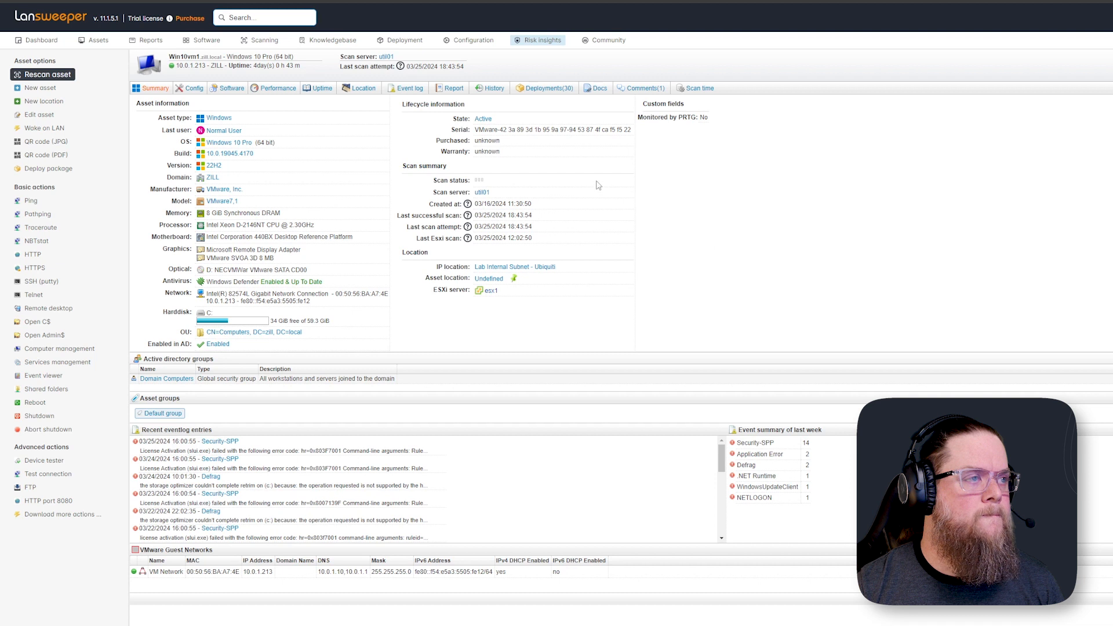
click(546, 89)
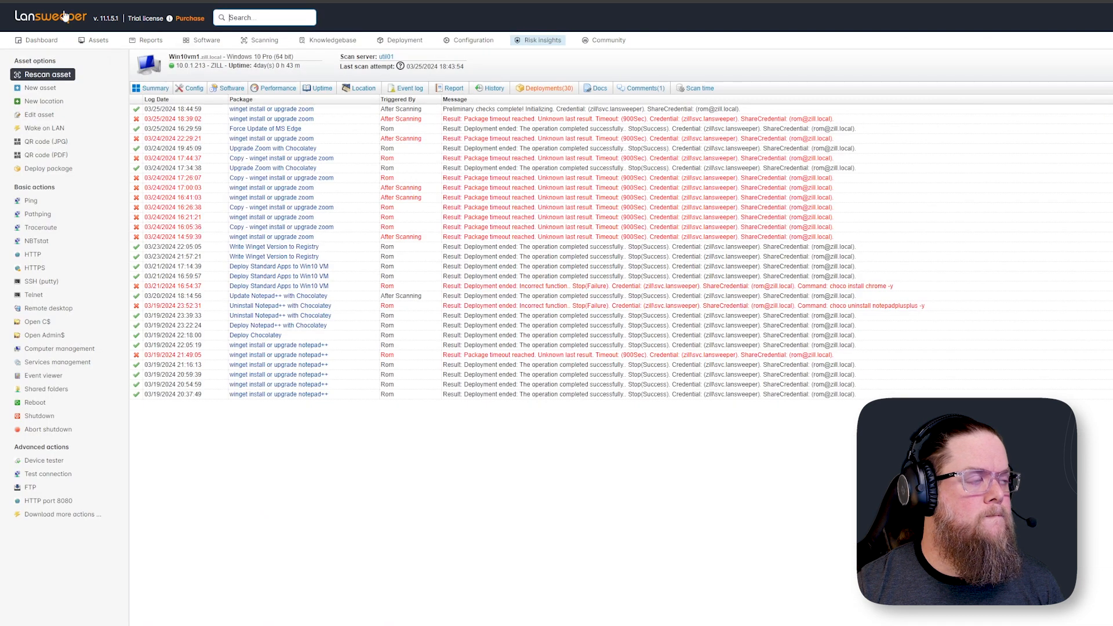
Rescan the Win10vm1 asset and confirm the rescan
click(14, 2)
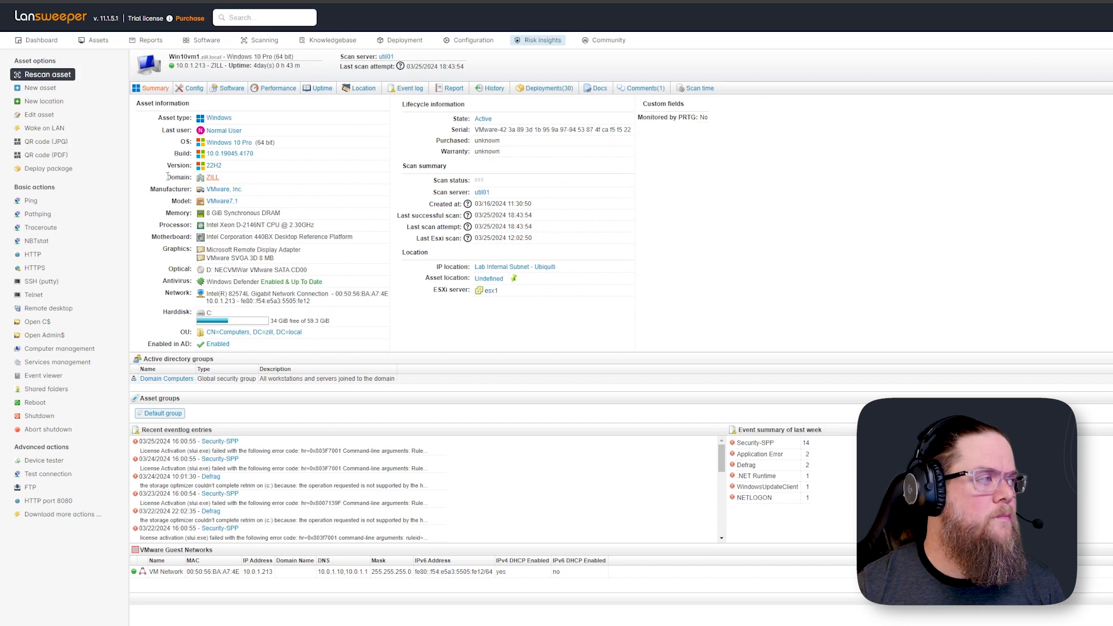
click(48, 74)
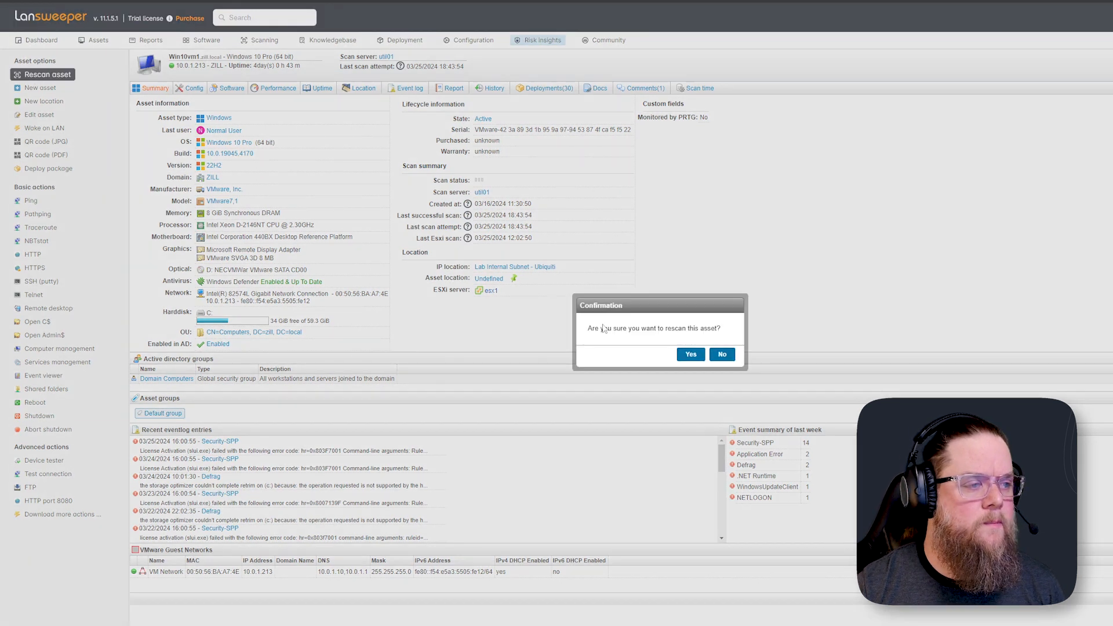
click(688, 354)
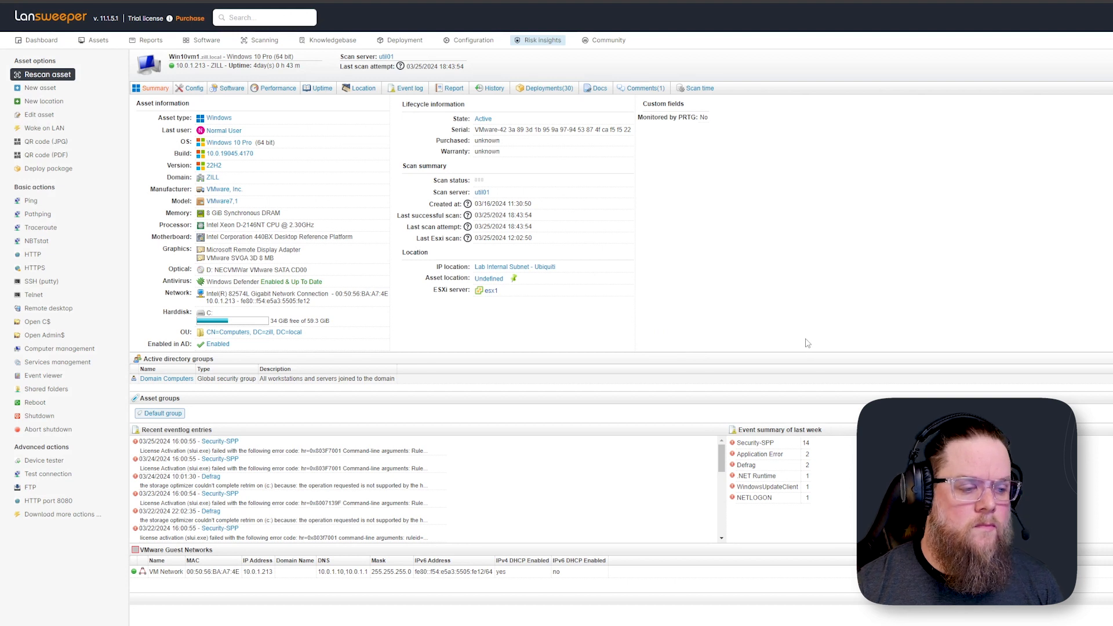
On the Win10vm1 remote session, close the Downloads window, launch Zoom from the Start menu, check its version, and close it
click(751, 597)
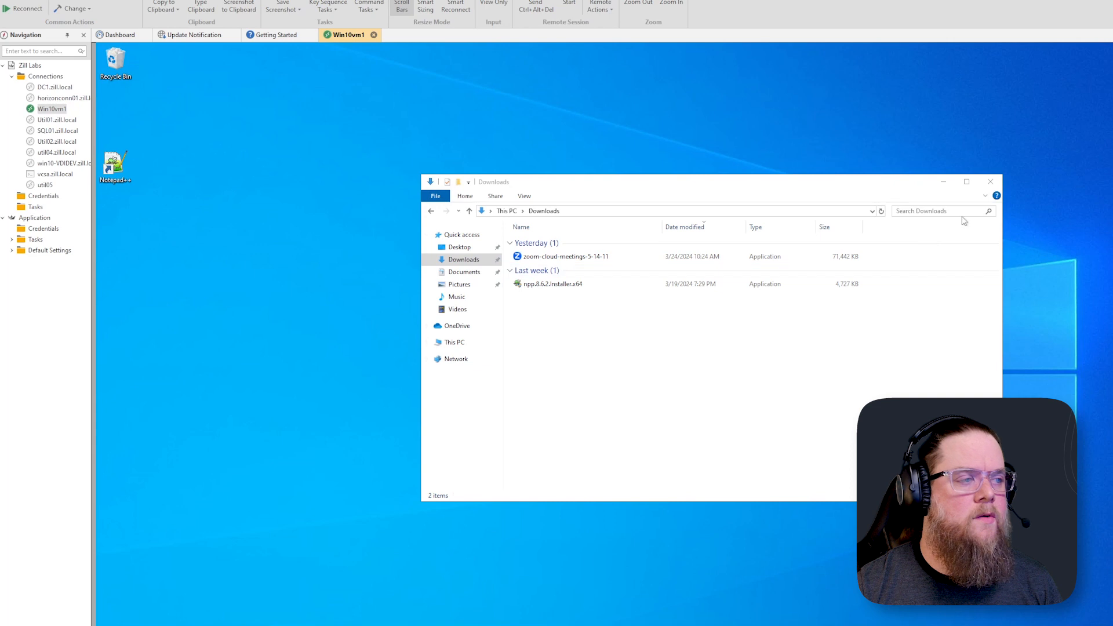
click(990, 181)
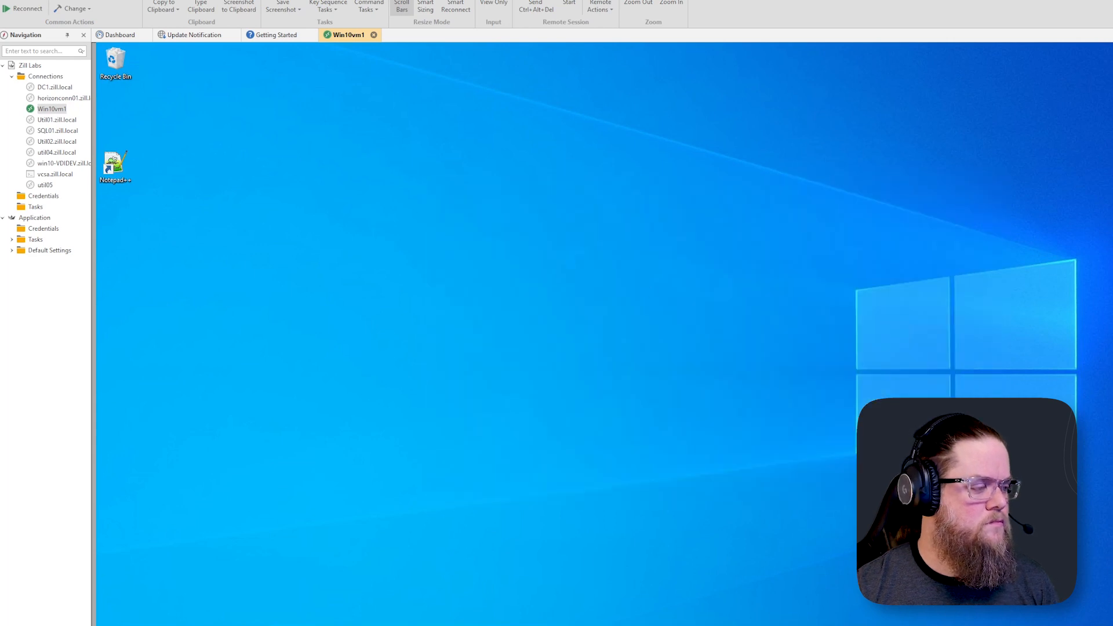
key(super)
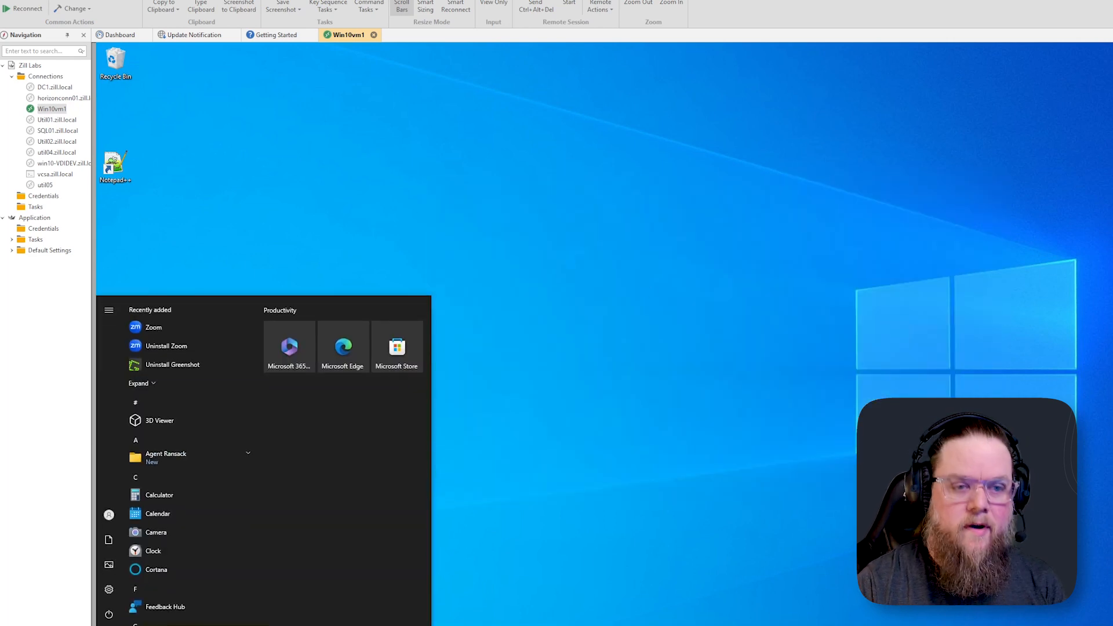
text(zoom)
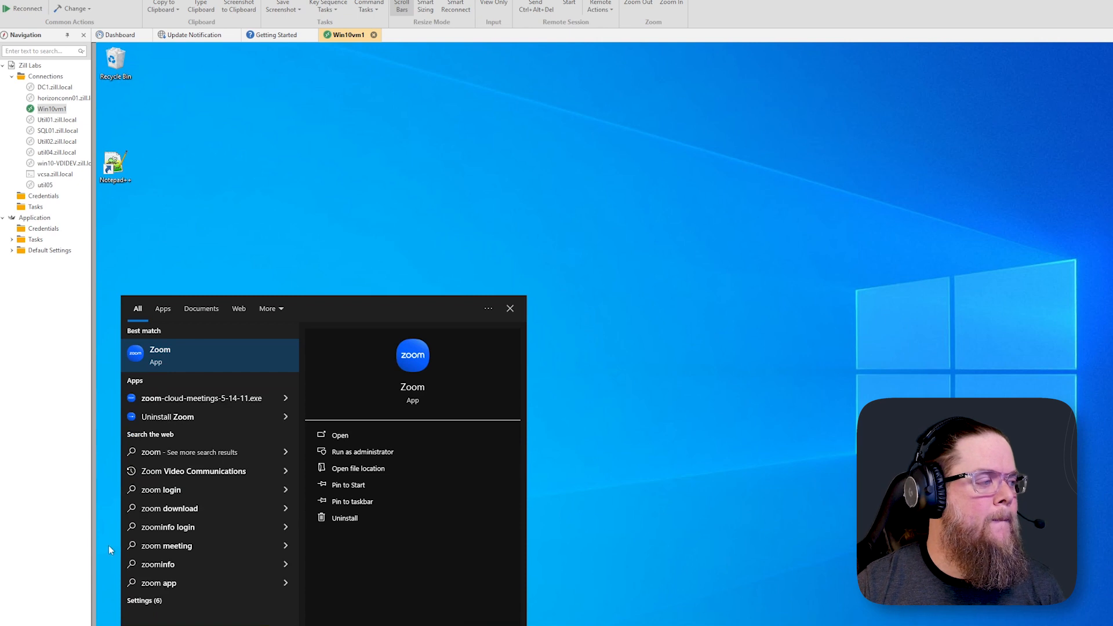
click(231, 360)
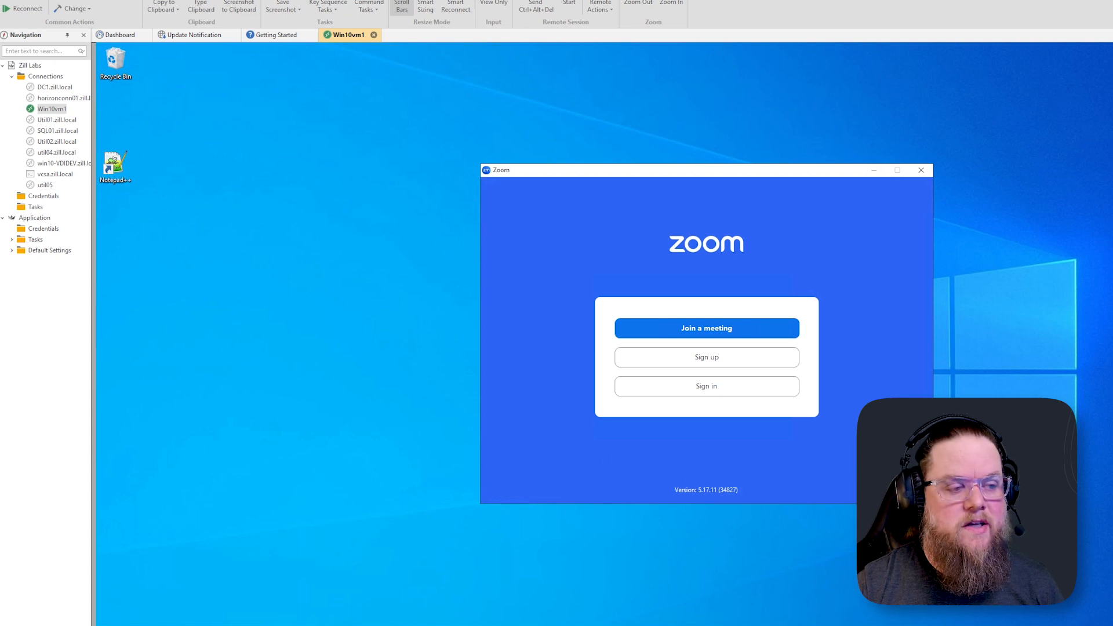
drag(698, 490, 738, 490)
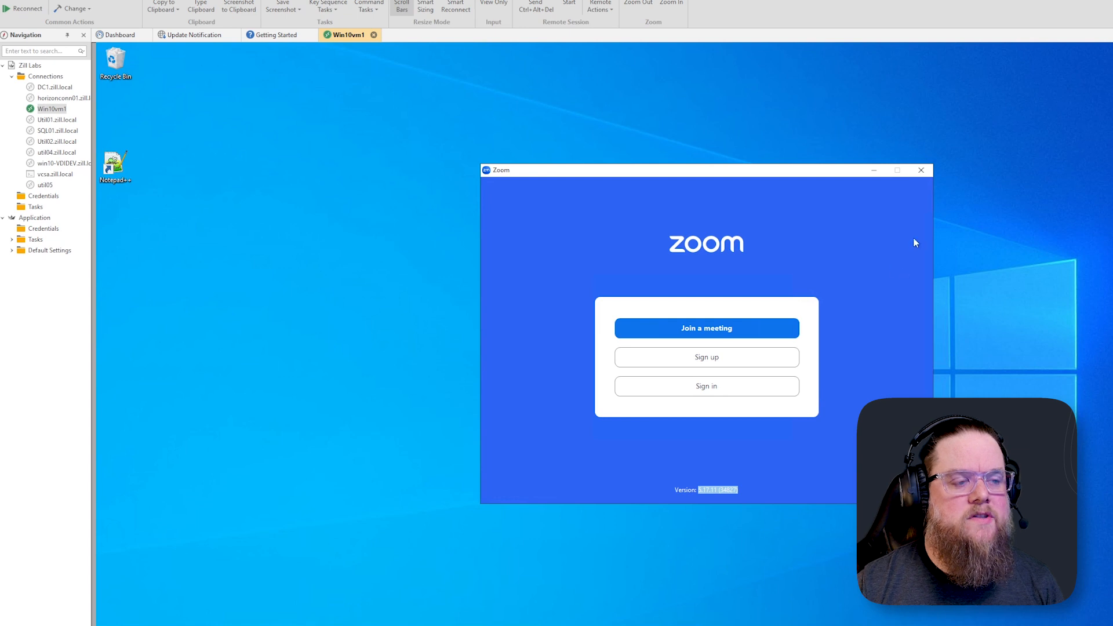
click(921, 172)
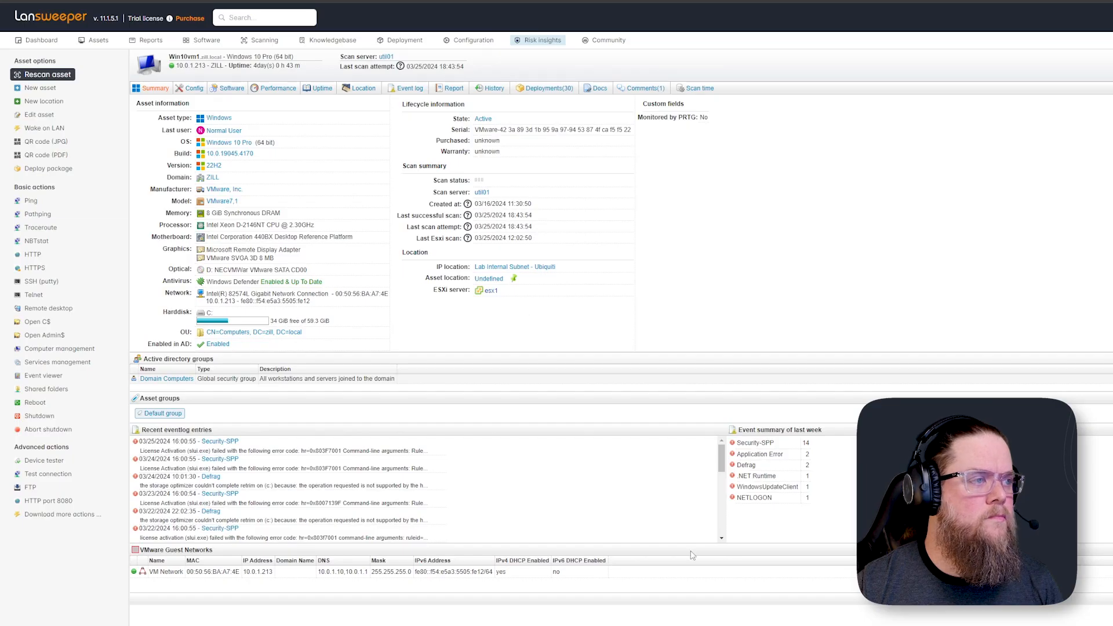
Open the asset's software history and review the recent Zoom version entries
click(731, 213)
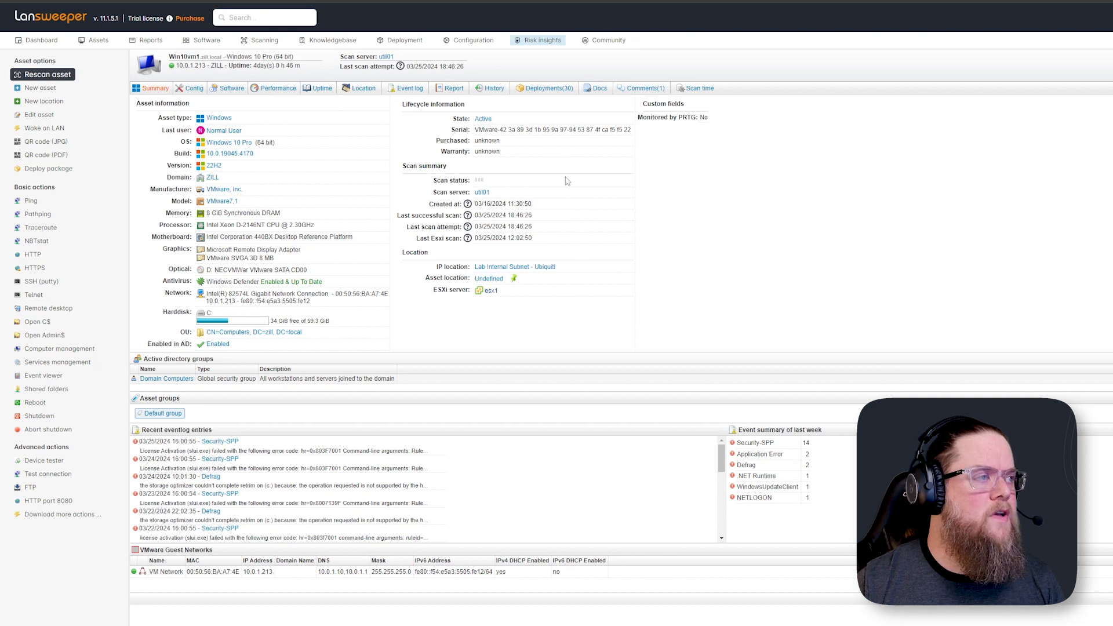
click(493, 88)
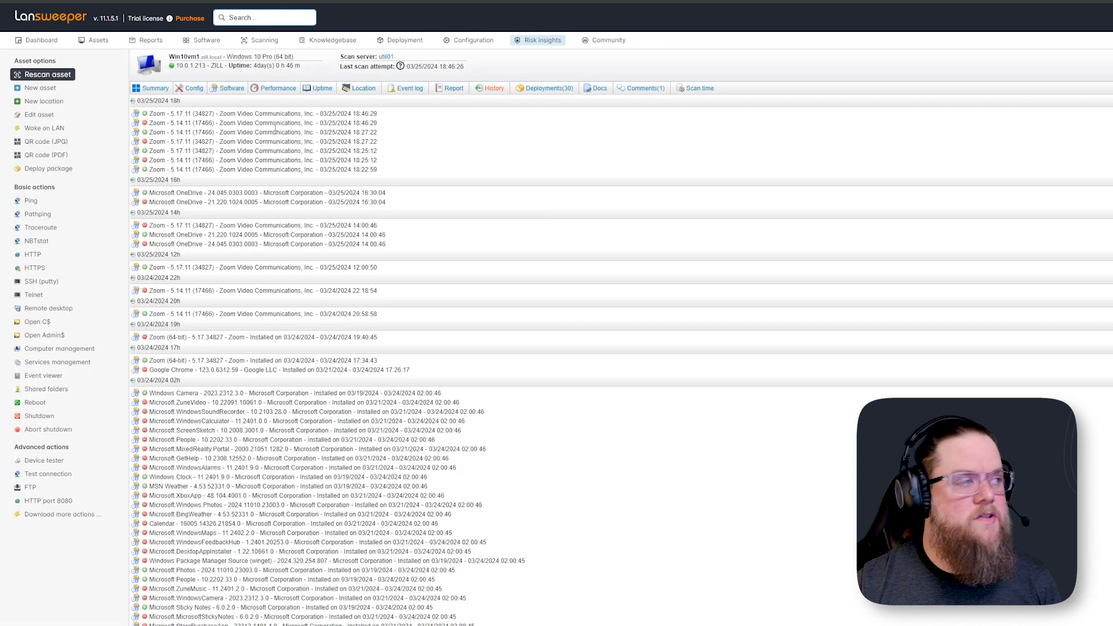
drag(168, 113, 402, 116)
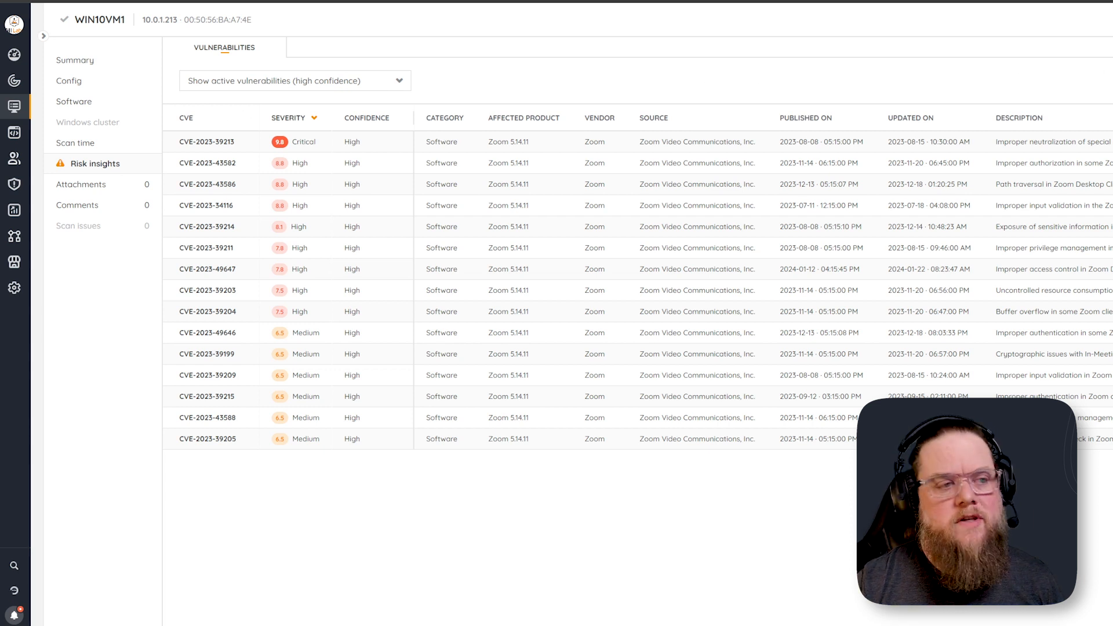
Resync the WIN10VM1 asset to the Cloud Console and reopen its risk insights
click(1111, 20)
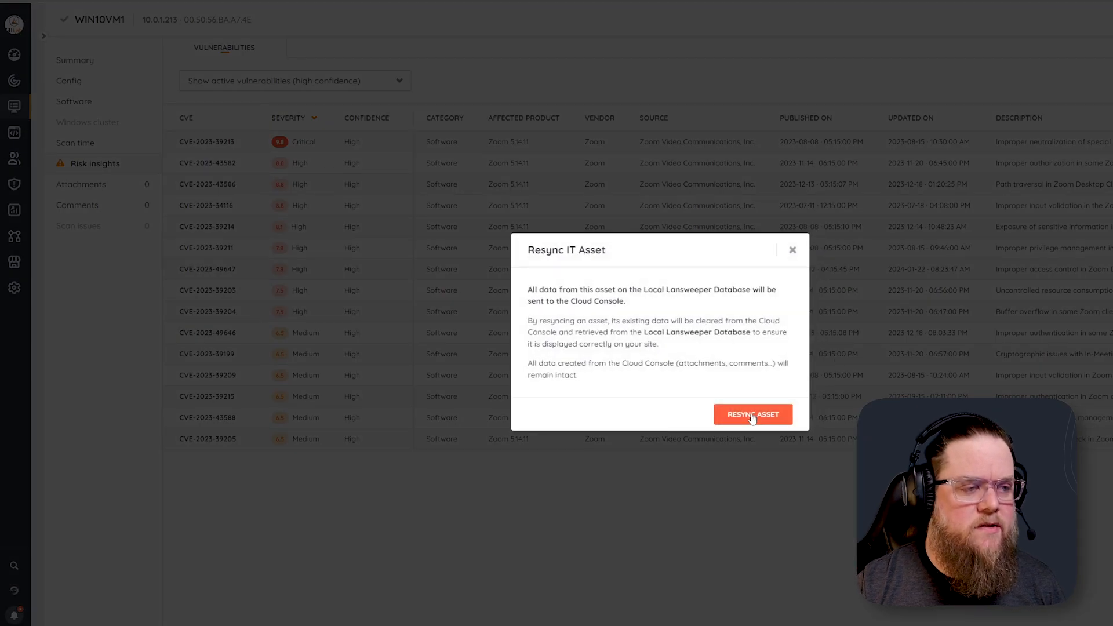
click(753, 413)
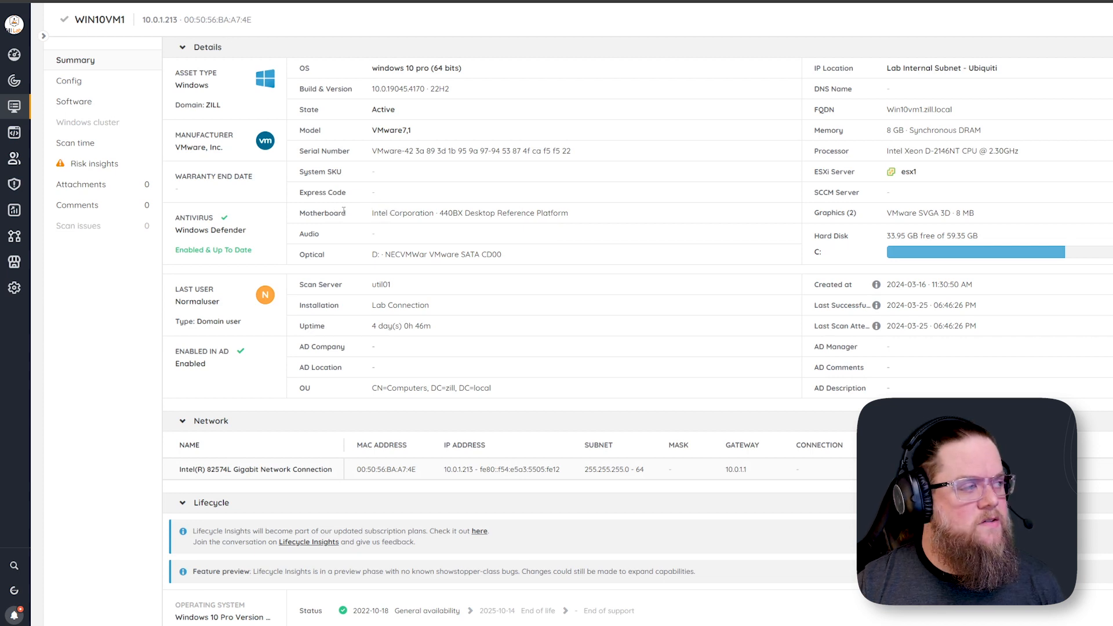
click(100, 168)
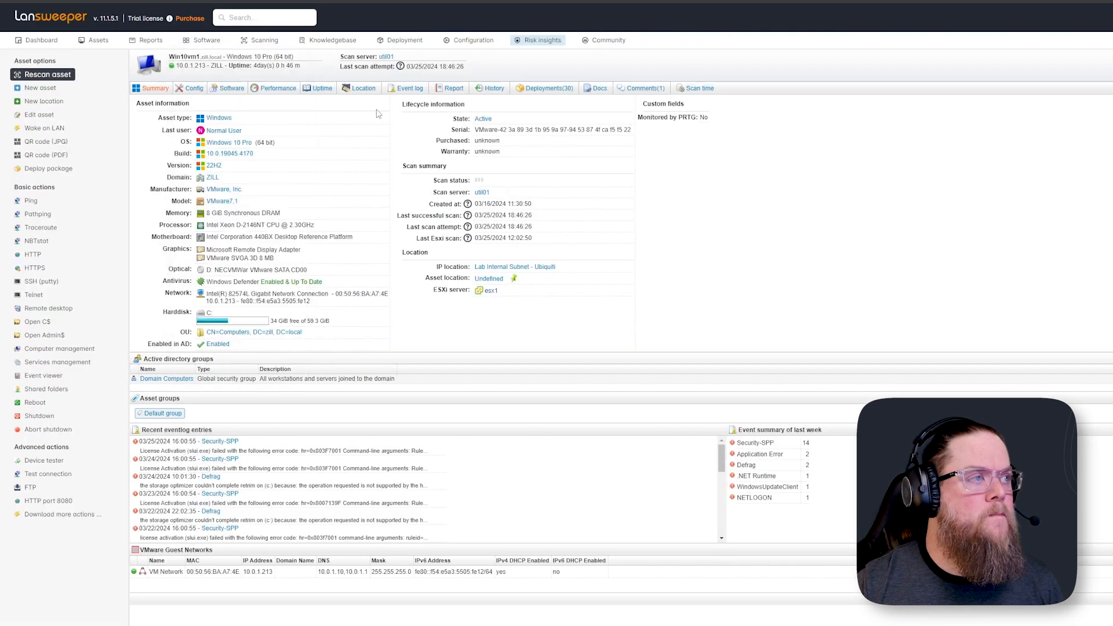
Review the Cloud Console's active vulnerabilities list across all assets
mouse_move(478, 45)
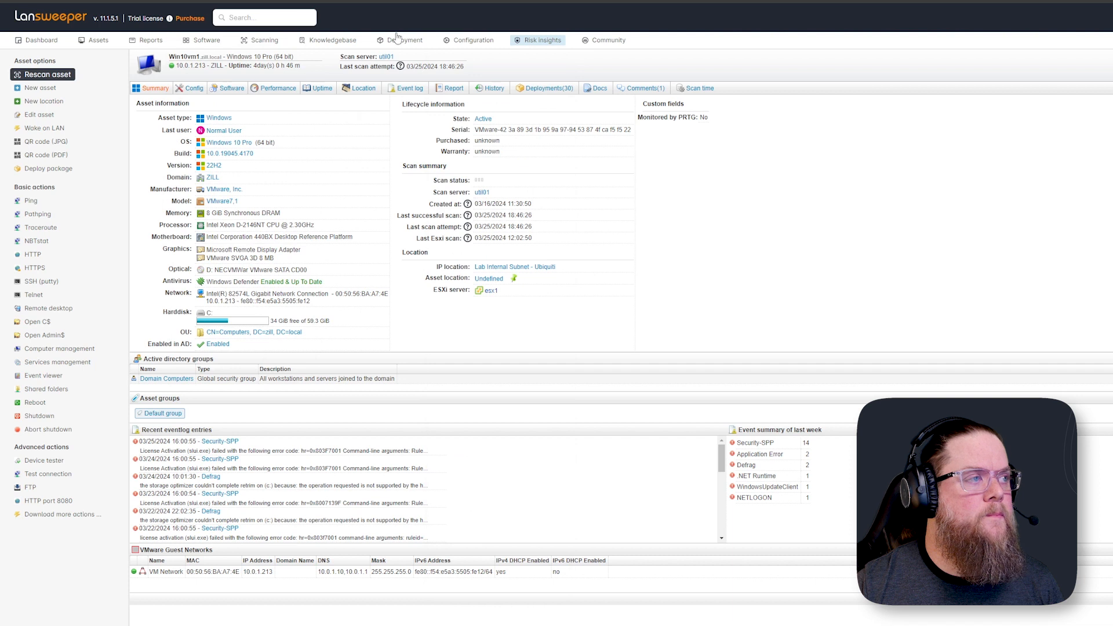
mouse_move(399, 42)
click(425, 77)
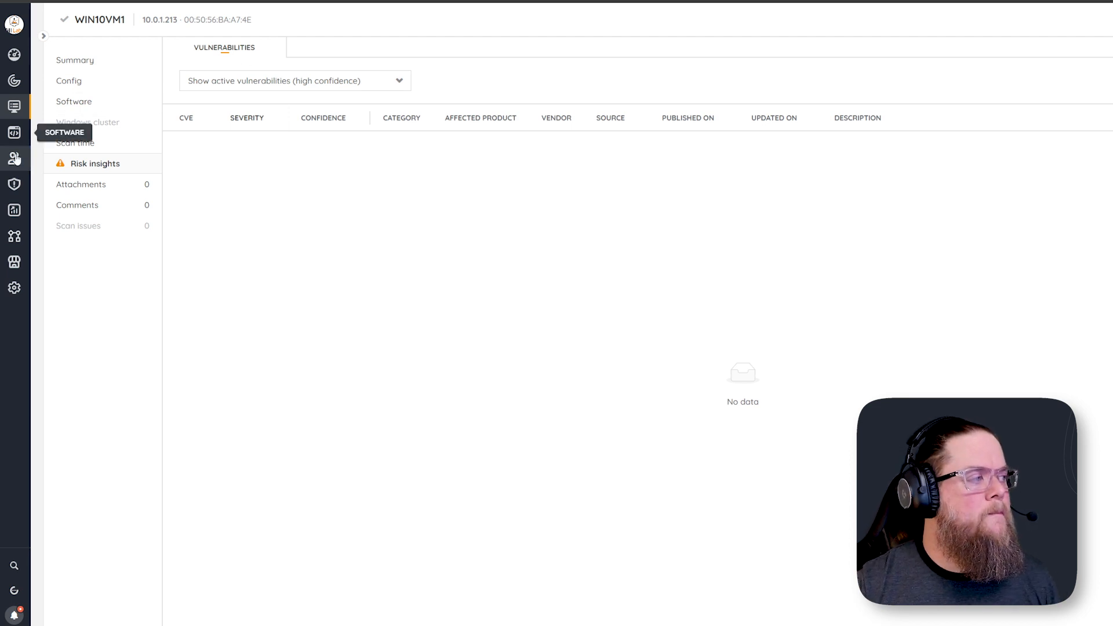
click(14, 184)
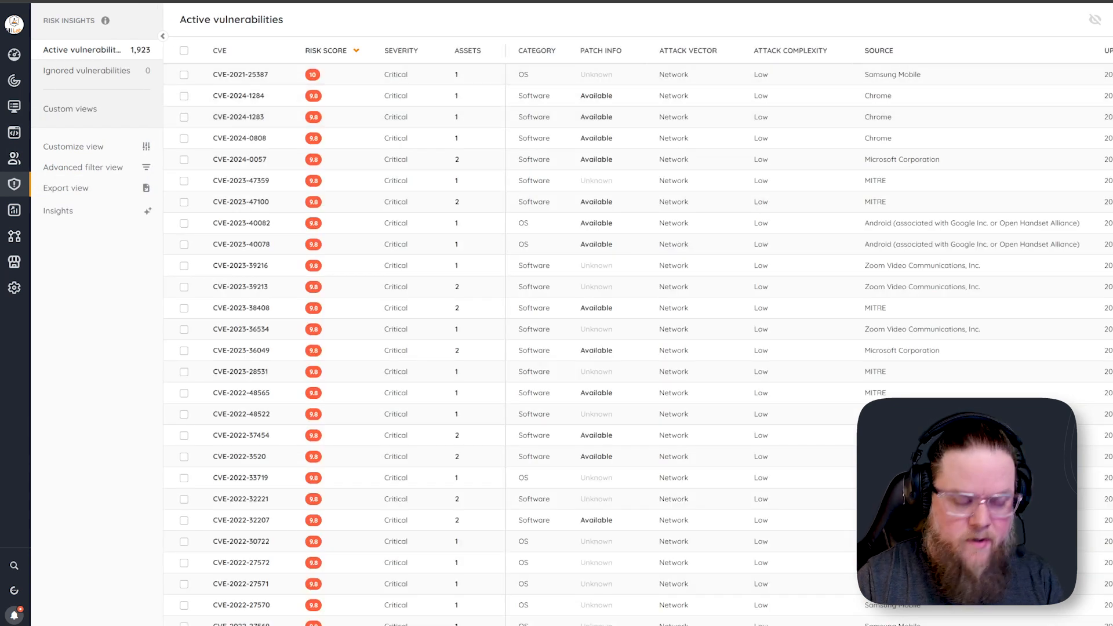
On Win10vm1, open Programs and Features from Zoom's Start menu entry and uninstall Zoom
key(Return)
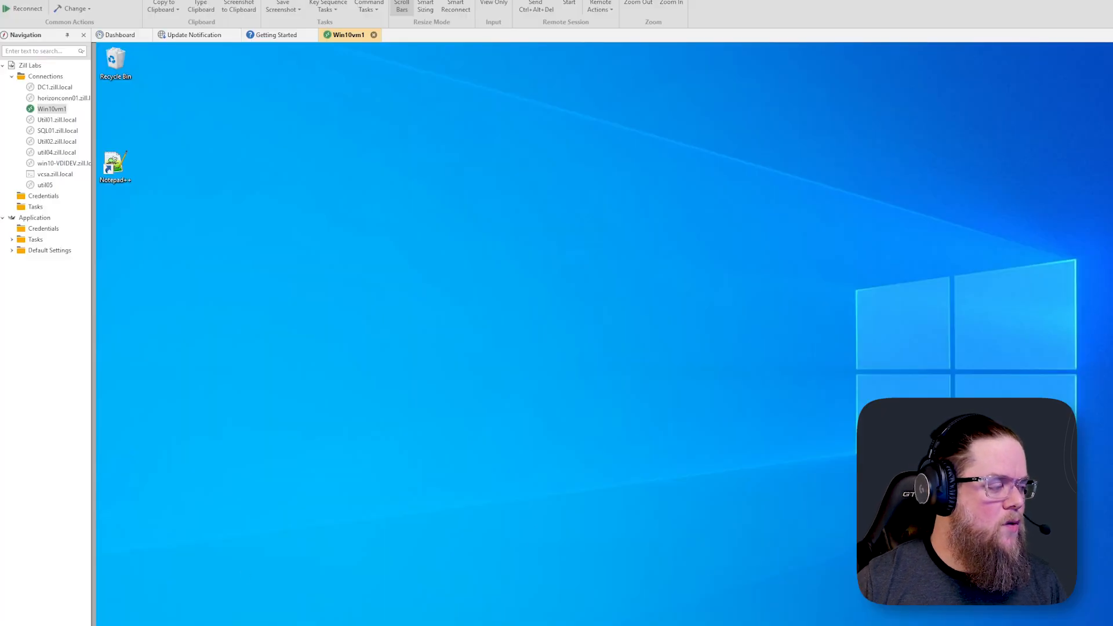
key(super)
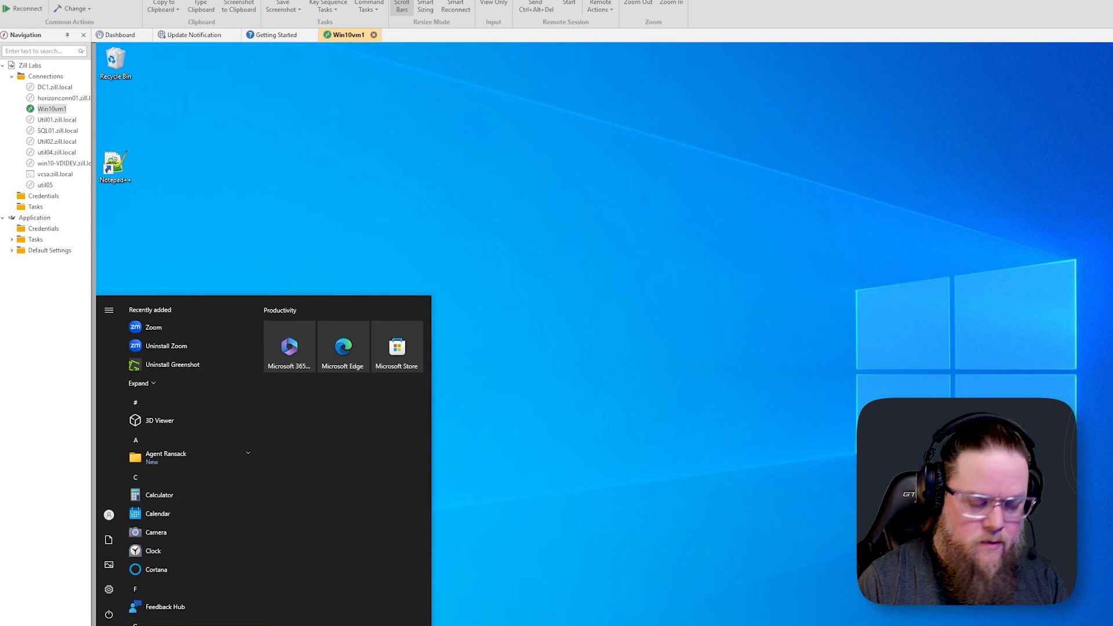
text(zoom)
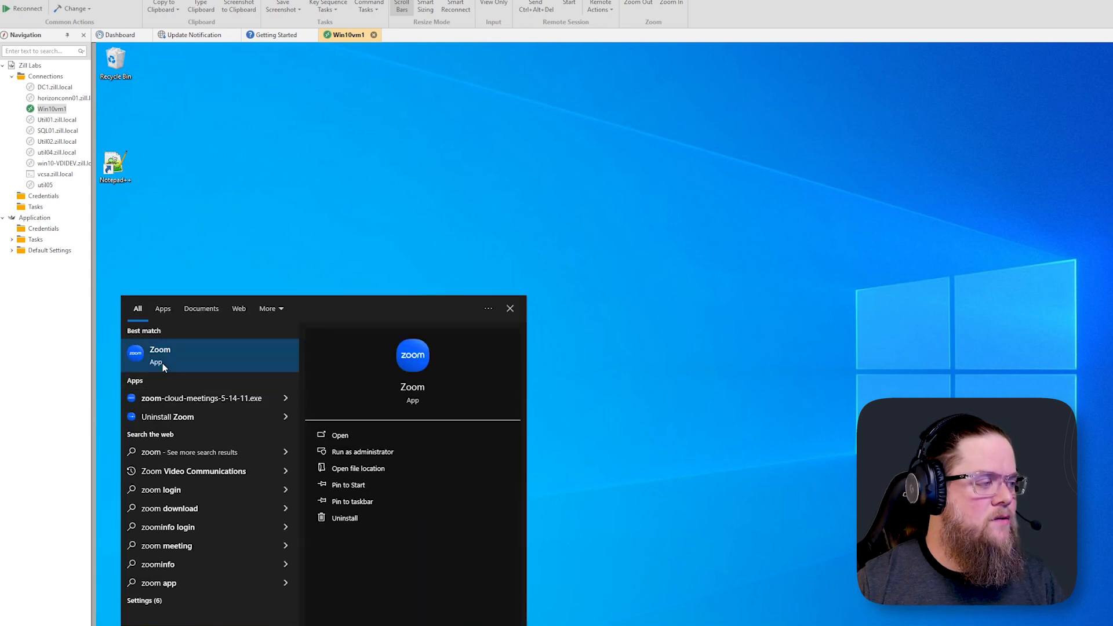
right_click(163, 363)
click(204, 440)
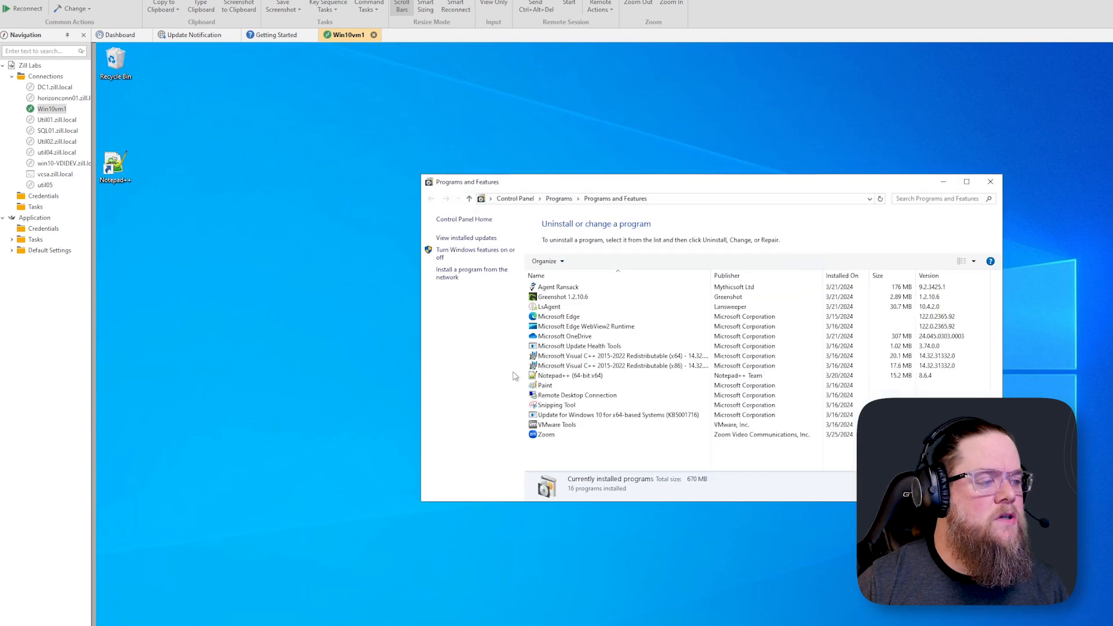
click(537, 437)
click(586, 261)
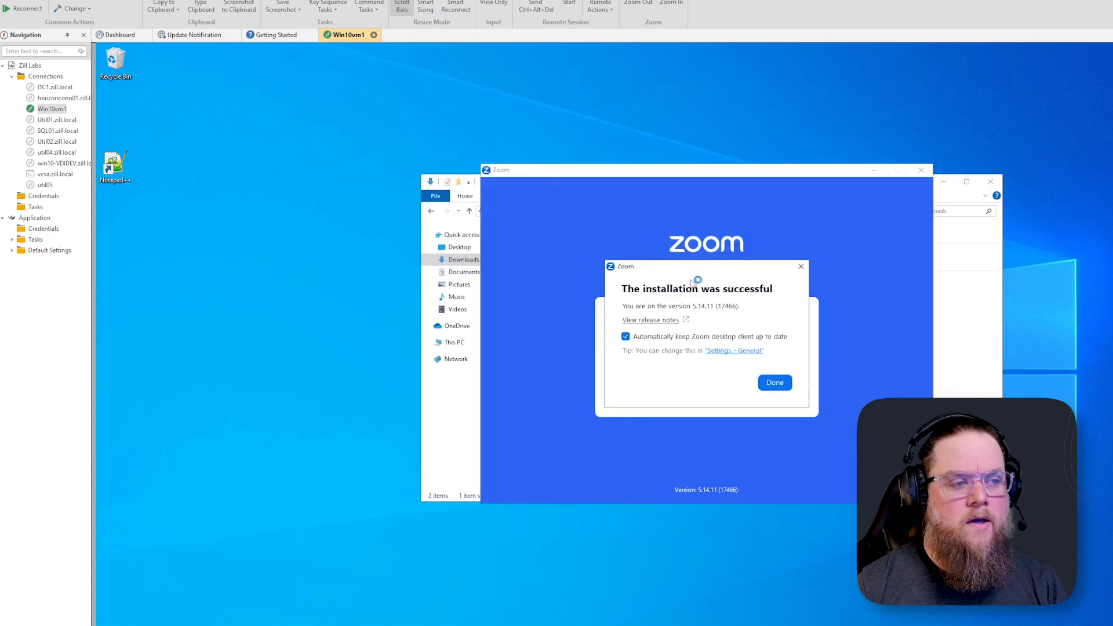
Turn off automatic Zoom desktop client updates, finish the installer, and close Zoom and the Downloads window
click(626, 337)
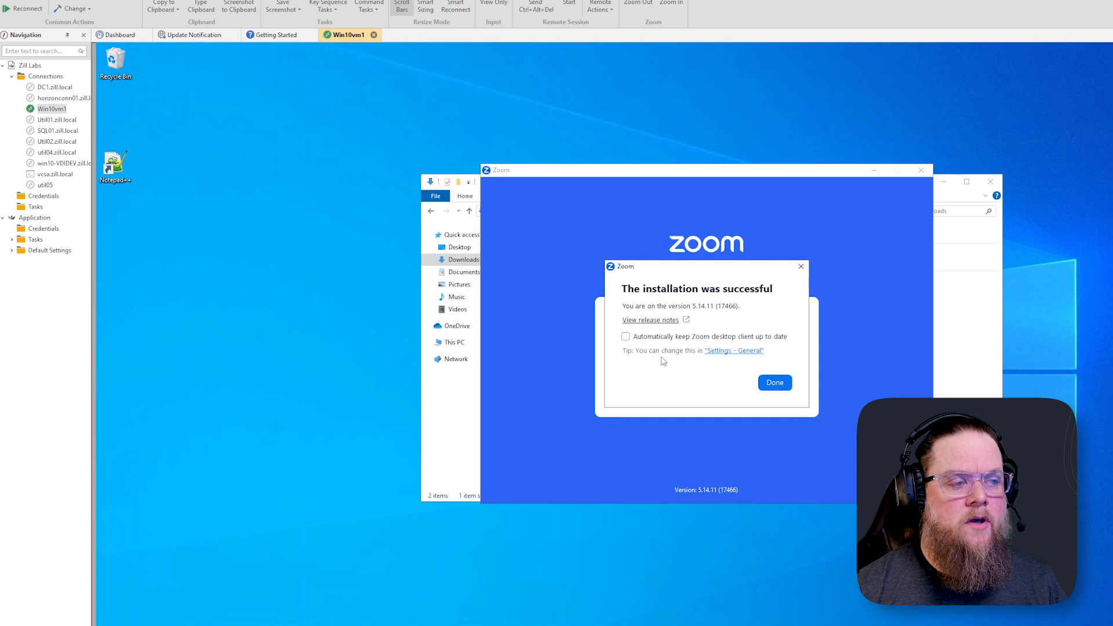
click(765, 385)
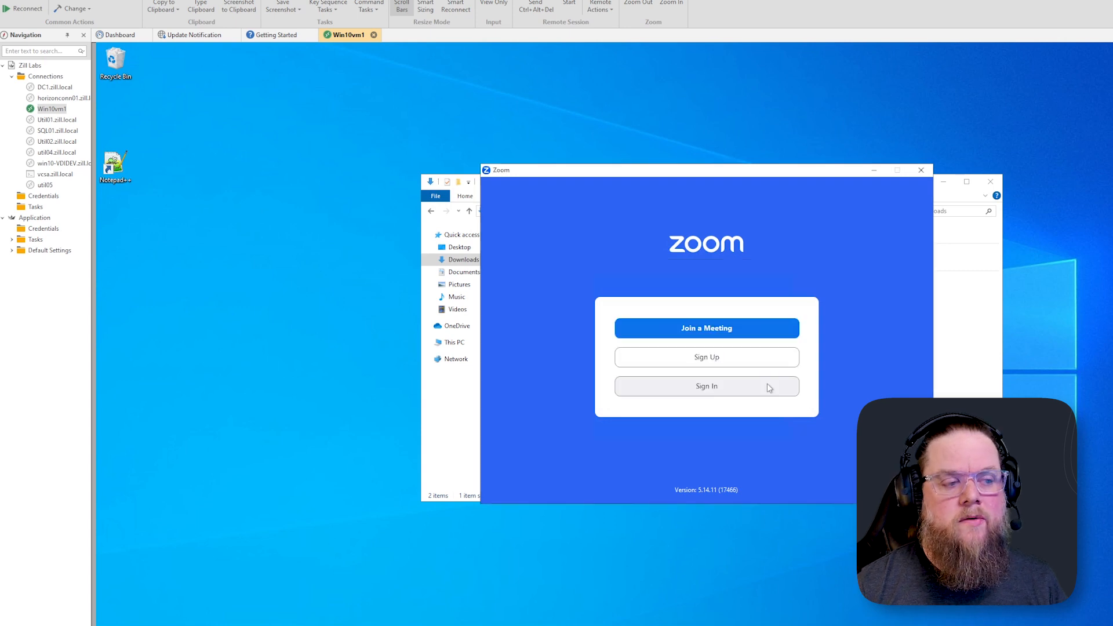
click(926, 172)
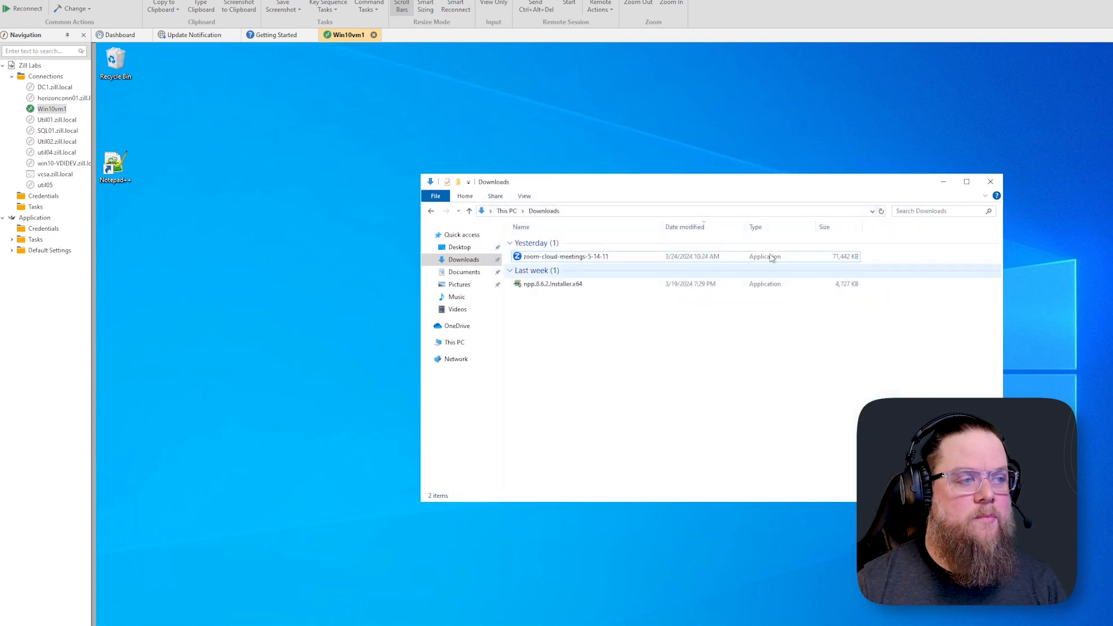
click(988, 187)
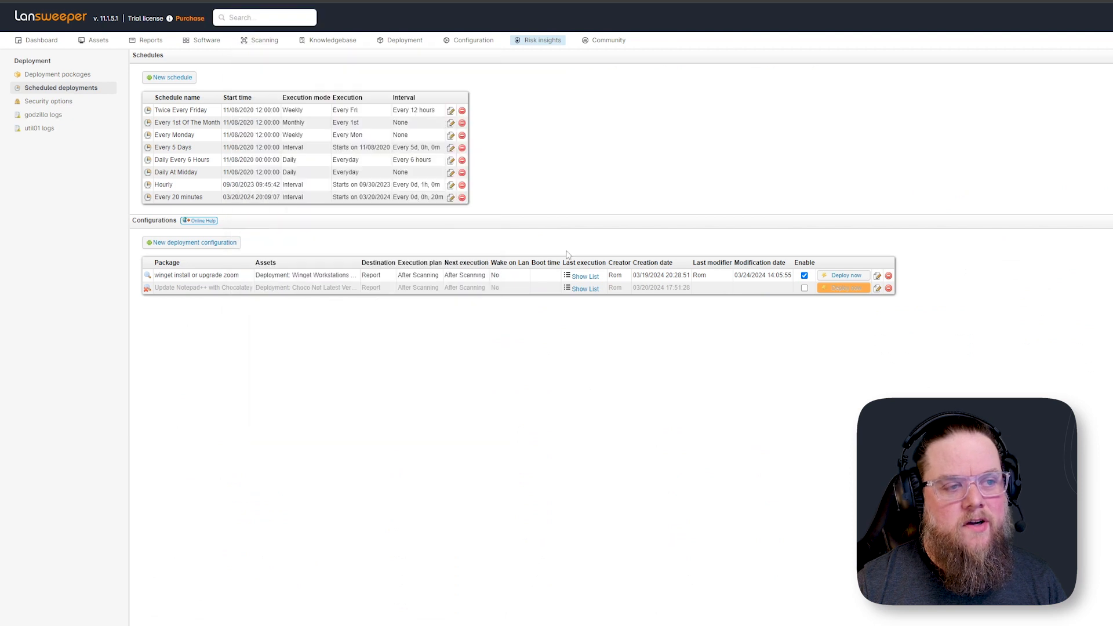
Disable the 'winget install or upgrade zoom' scheduled deployment configuration
click(805, 276)
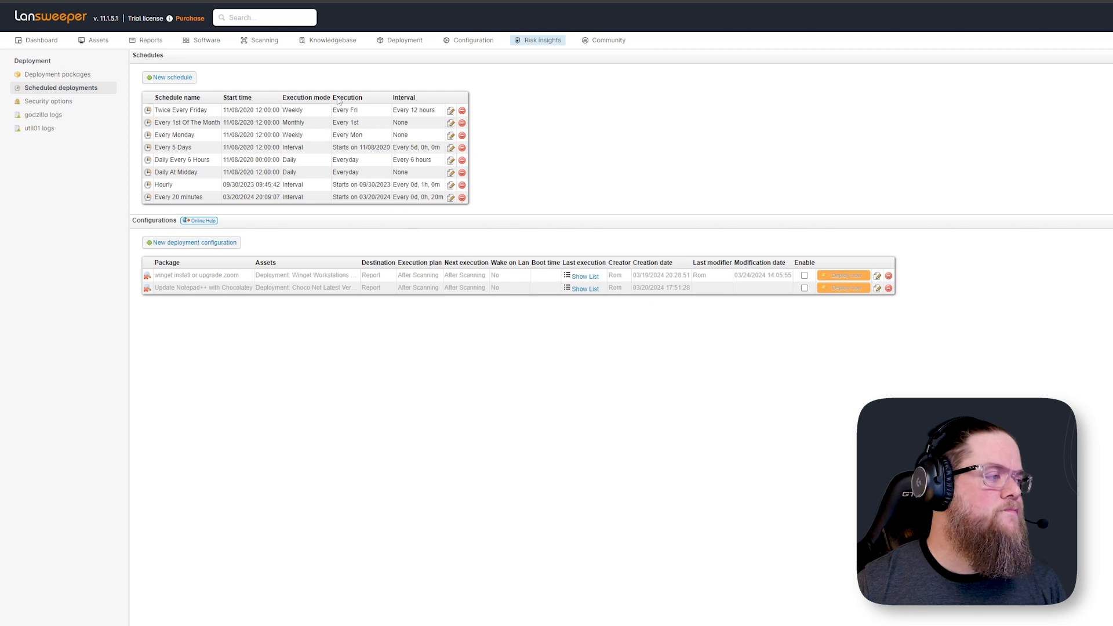
Filter all reports for 'choc' and open the 'Deployment: Choco Workstations Not Latest Version of Zoom' report
mouse_move(378, 43)
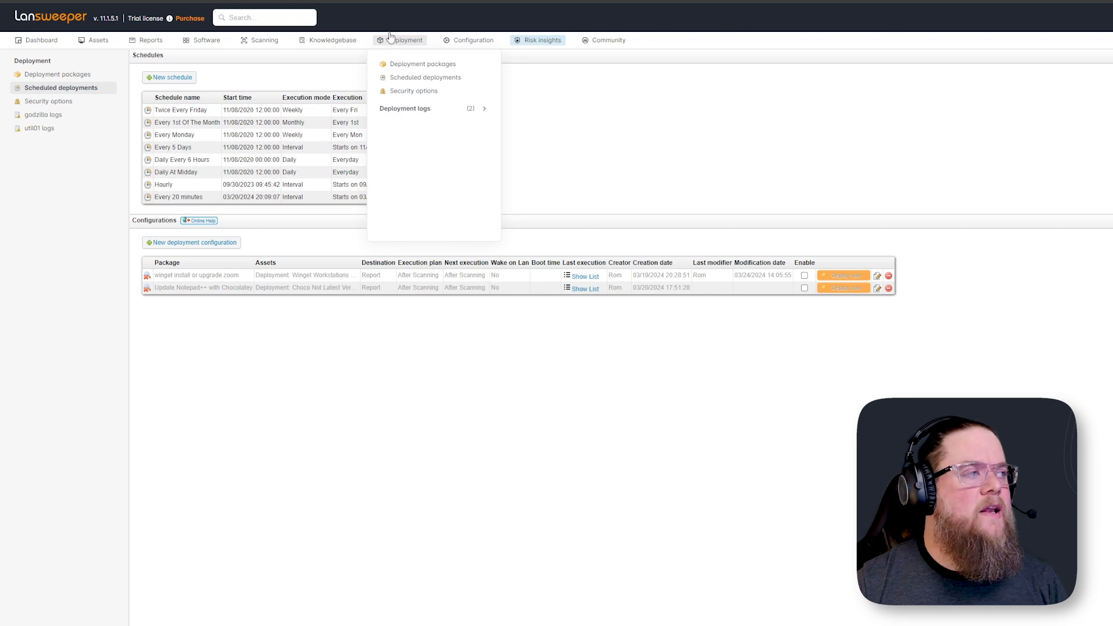
click(153, 42)
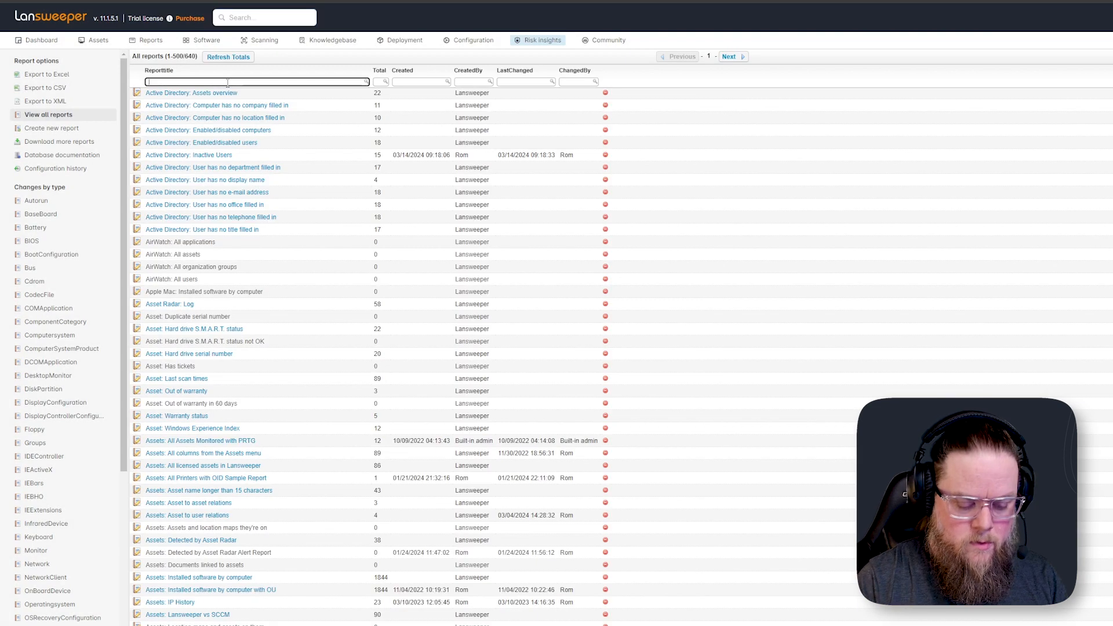
text(choco)
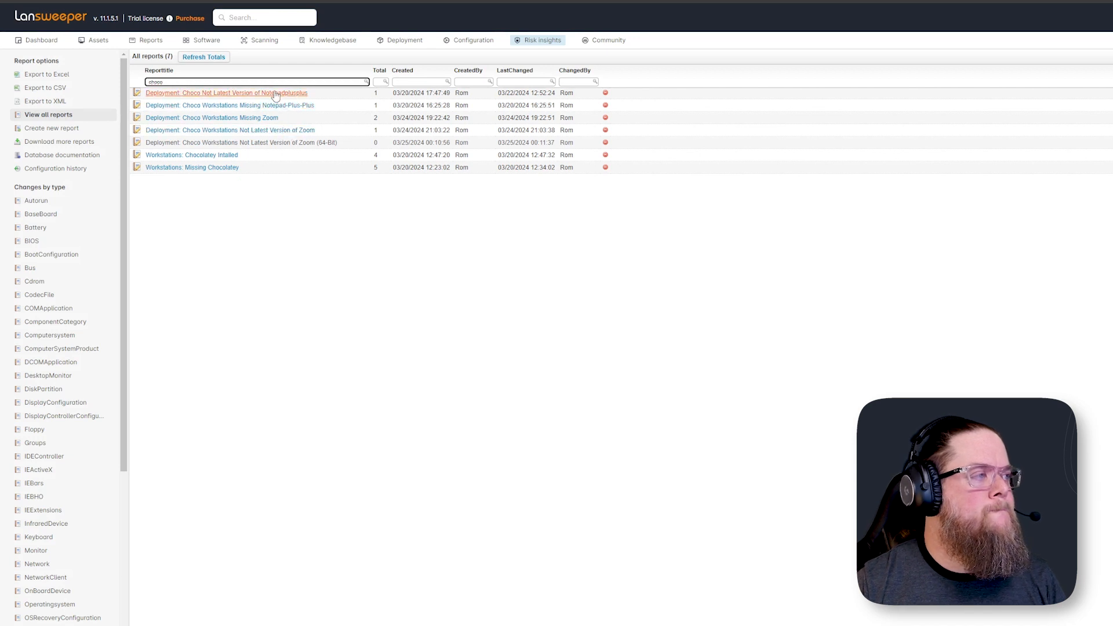
click(276, 131)
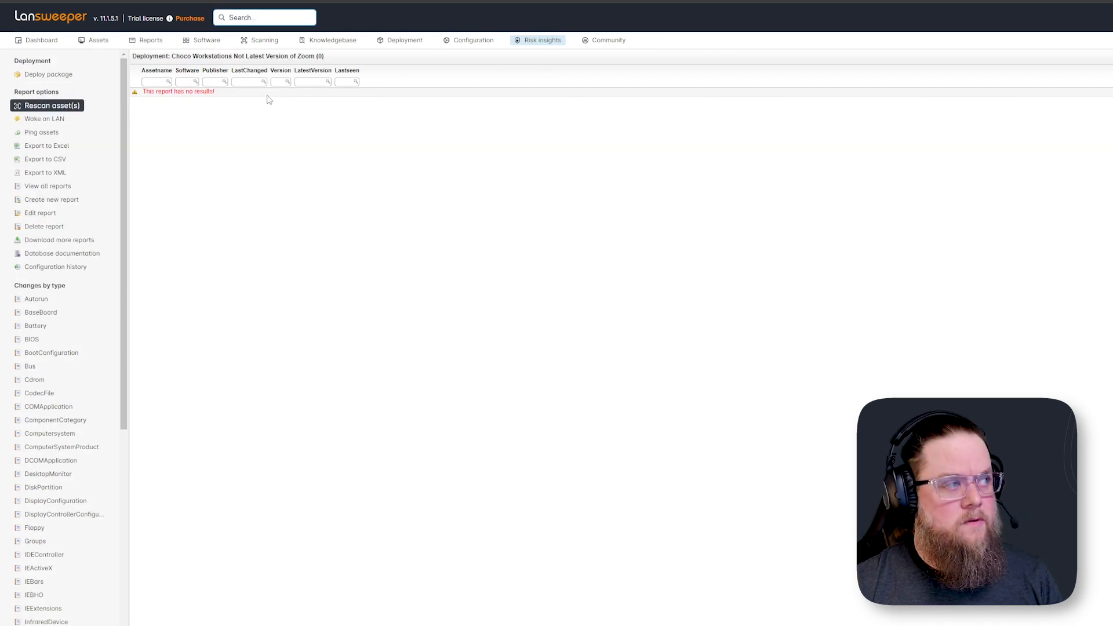
drag(217, 56, 292, 65)
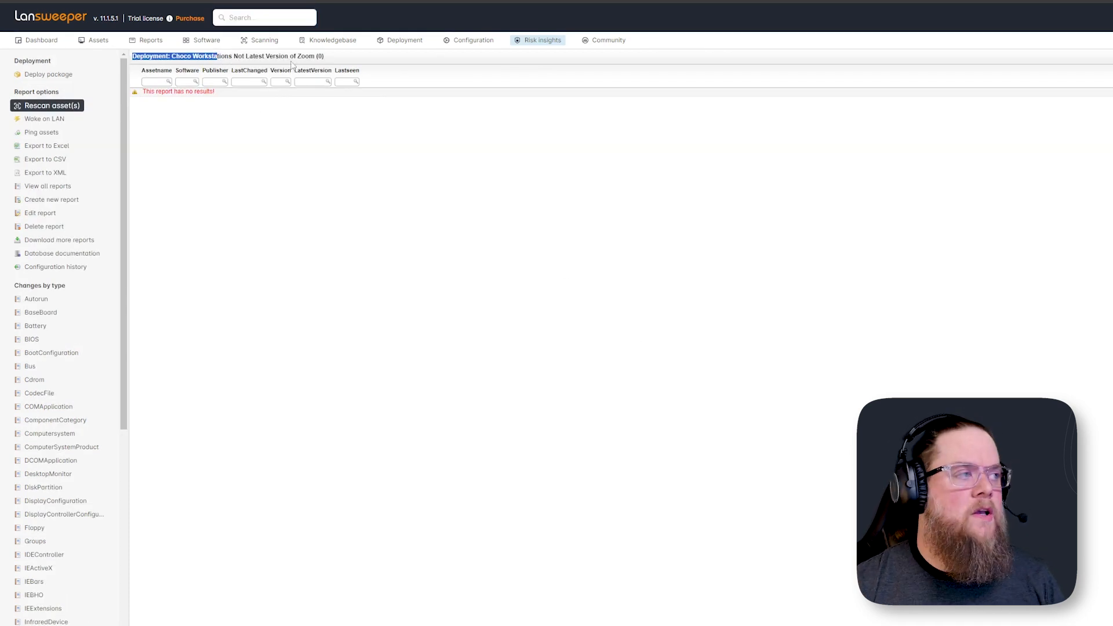
click(281, 154)
drag(172, 59, 324, 60)
click(324, 59)
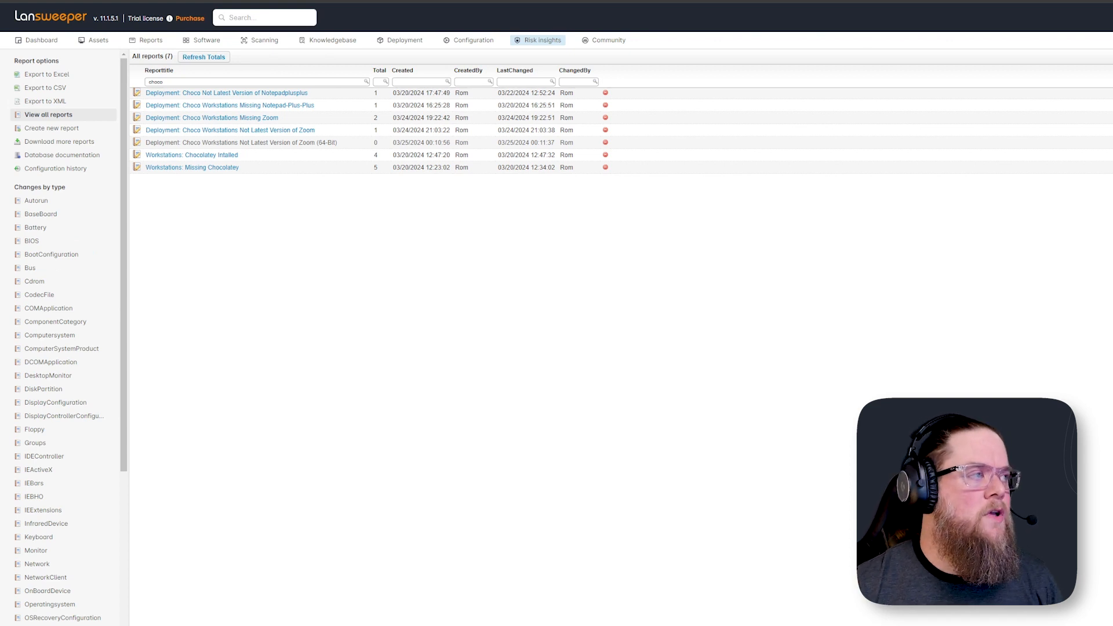
click(262, 19)
text(win10)
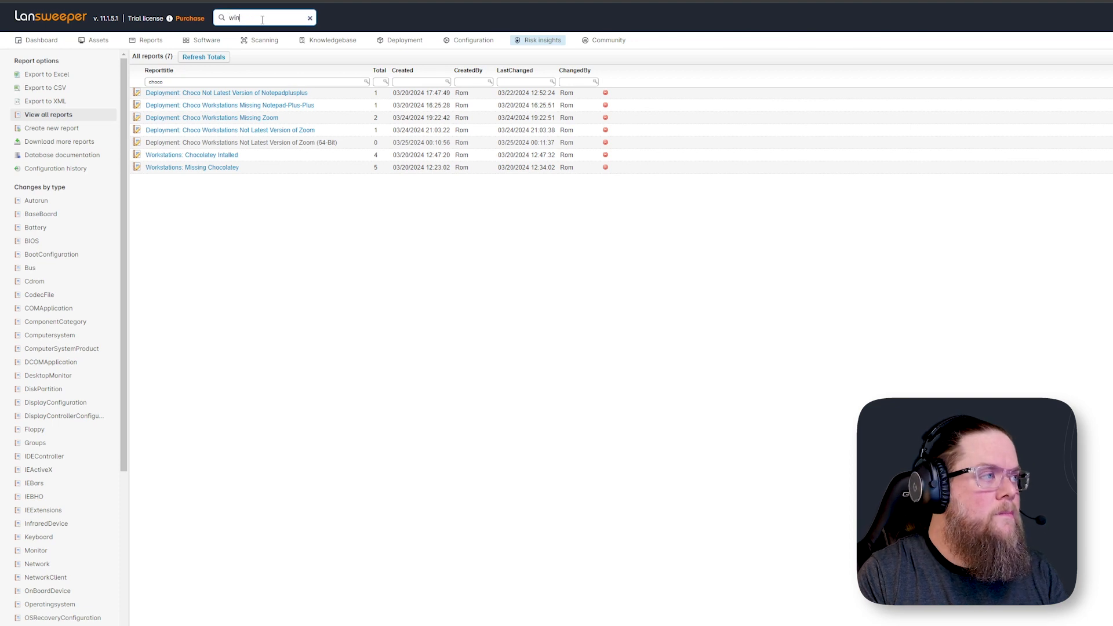
key(BackSpace)
key(BackSpace)
key(BackSpace)
key(BackSpace)
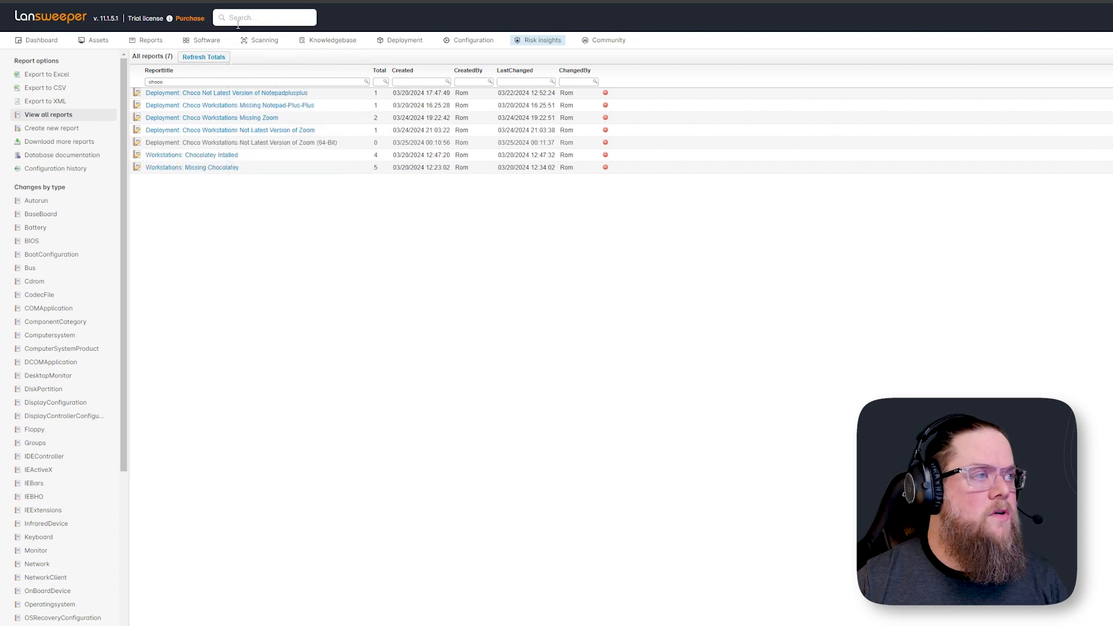
Open the 'Upgrade Zoom with Chocolatey' deployment package from the second page of packages
mouse_move(408, 44)
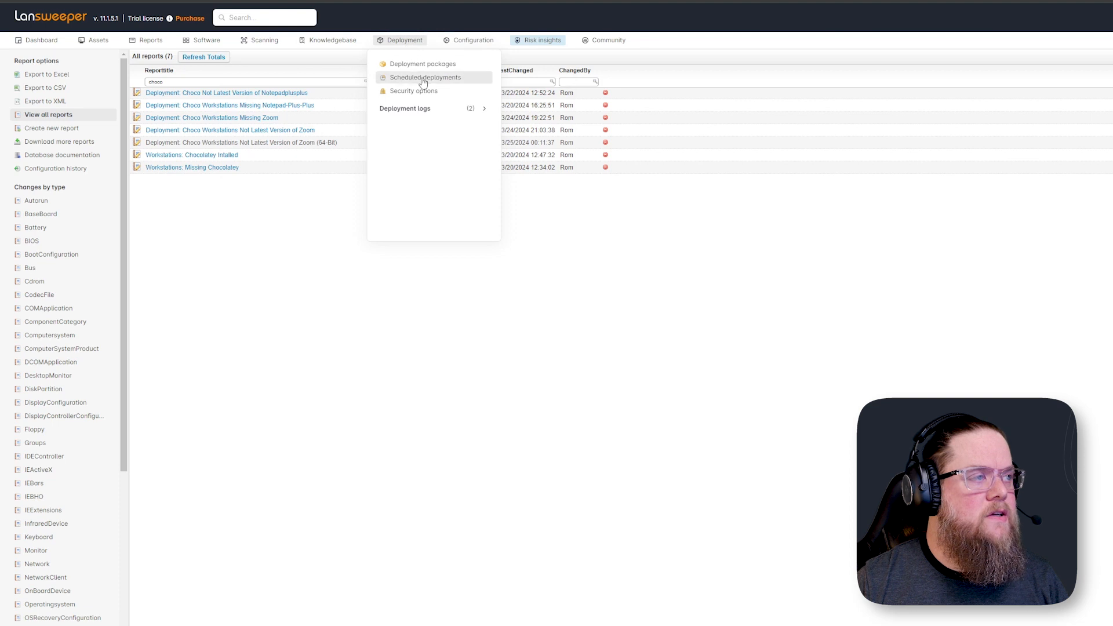
click(423, 65)
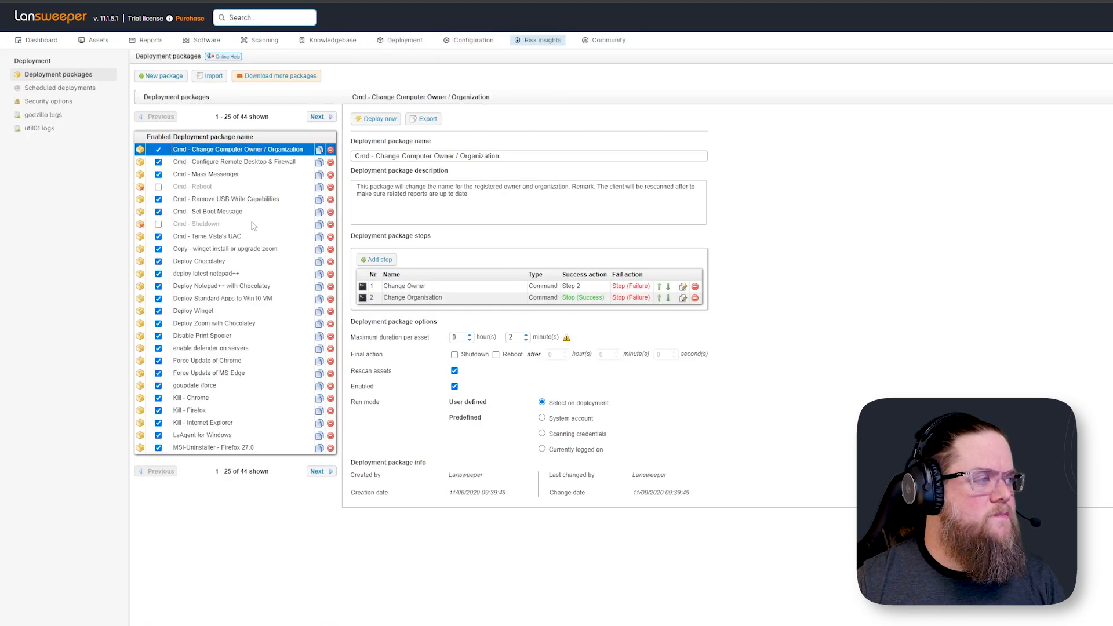
click(317, 118)
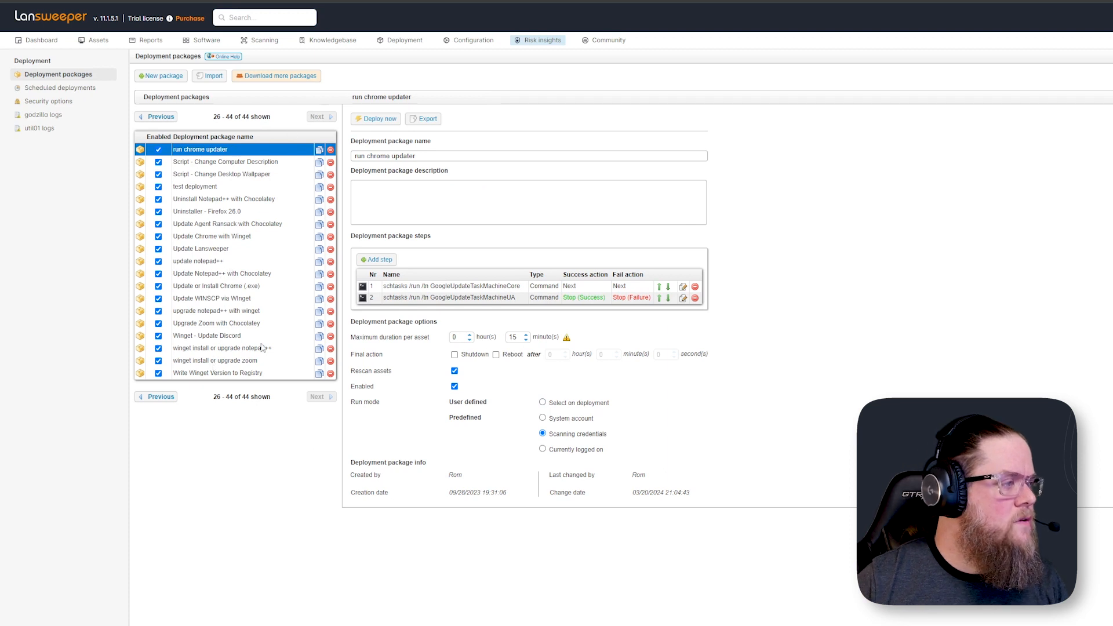
click(207, 325)
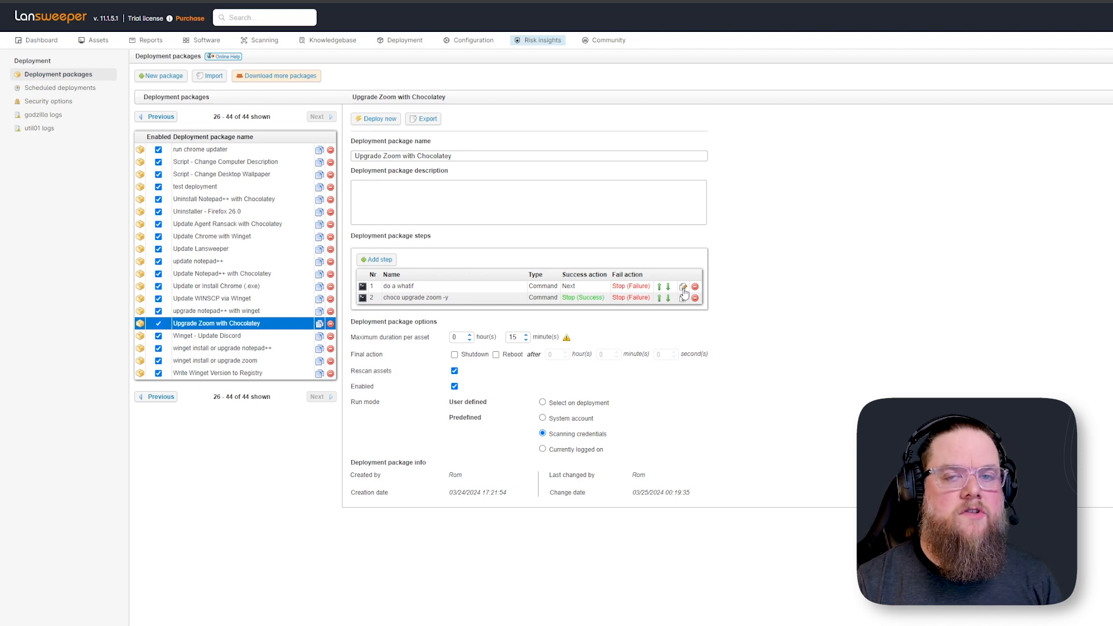
Inspect the commands of both steps in the package without saving changes
click(684, 288)
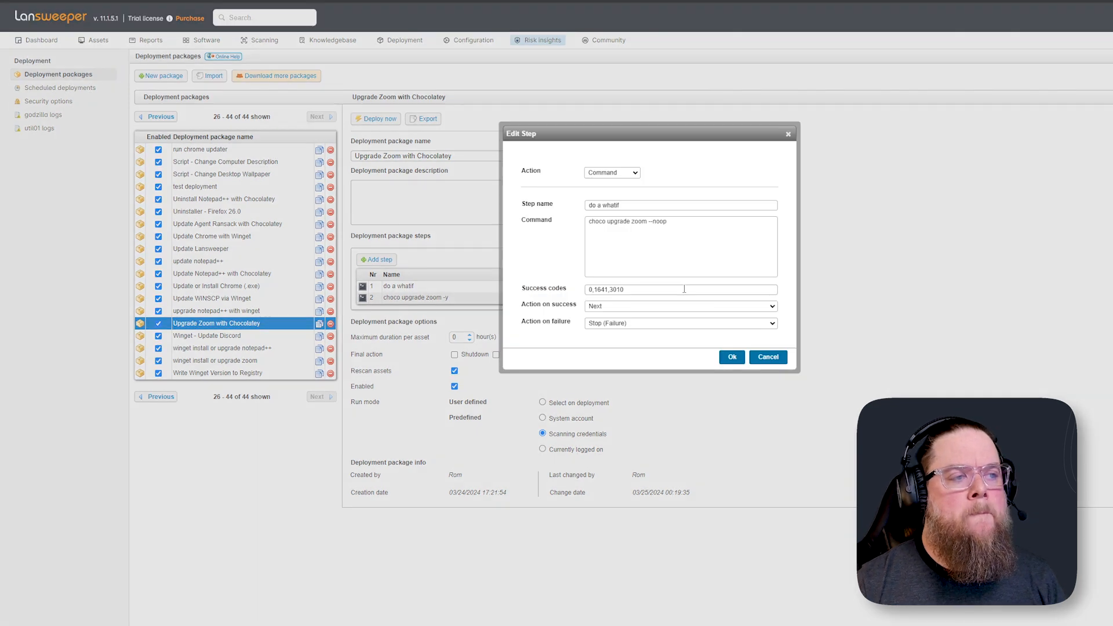
double_click(659, 221)
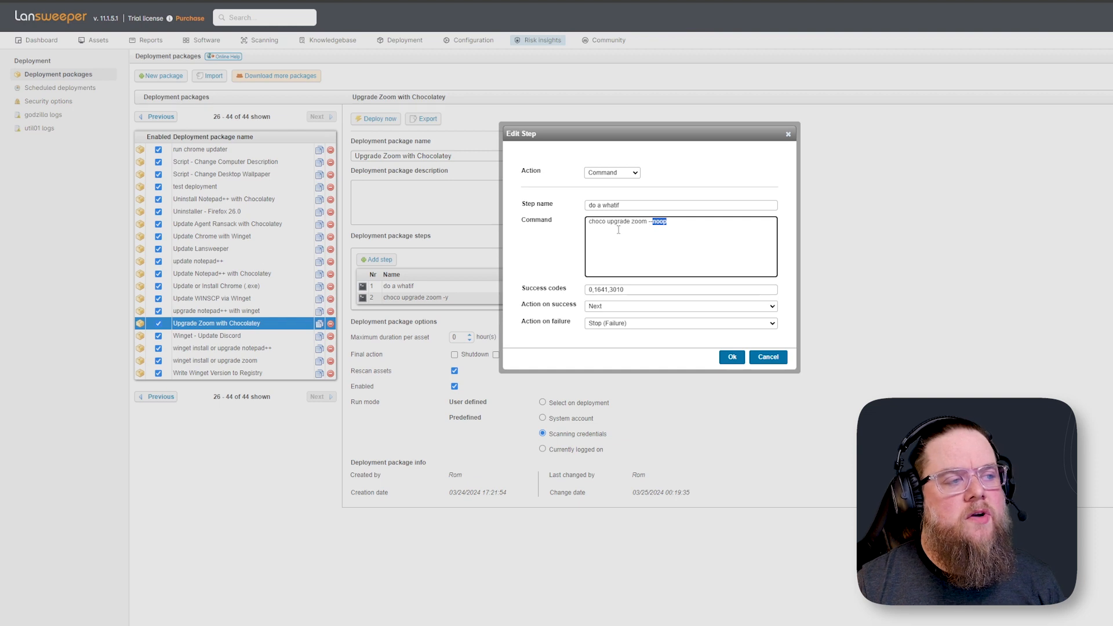
drag(590, 223, 687, 221)
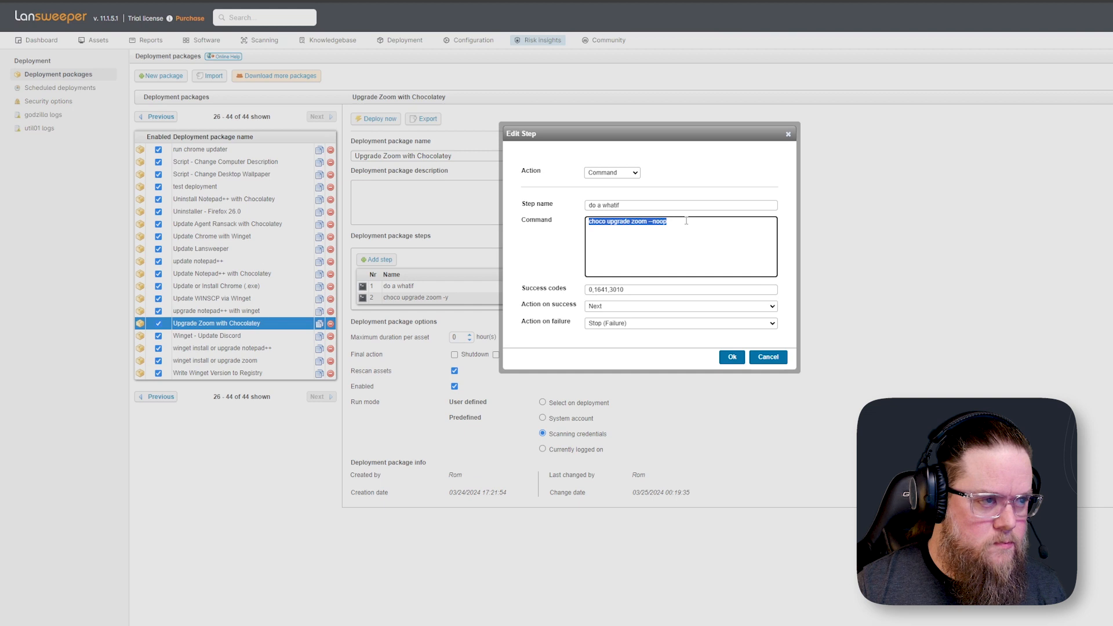
double_click(660, 222)
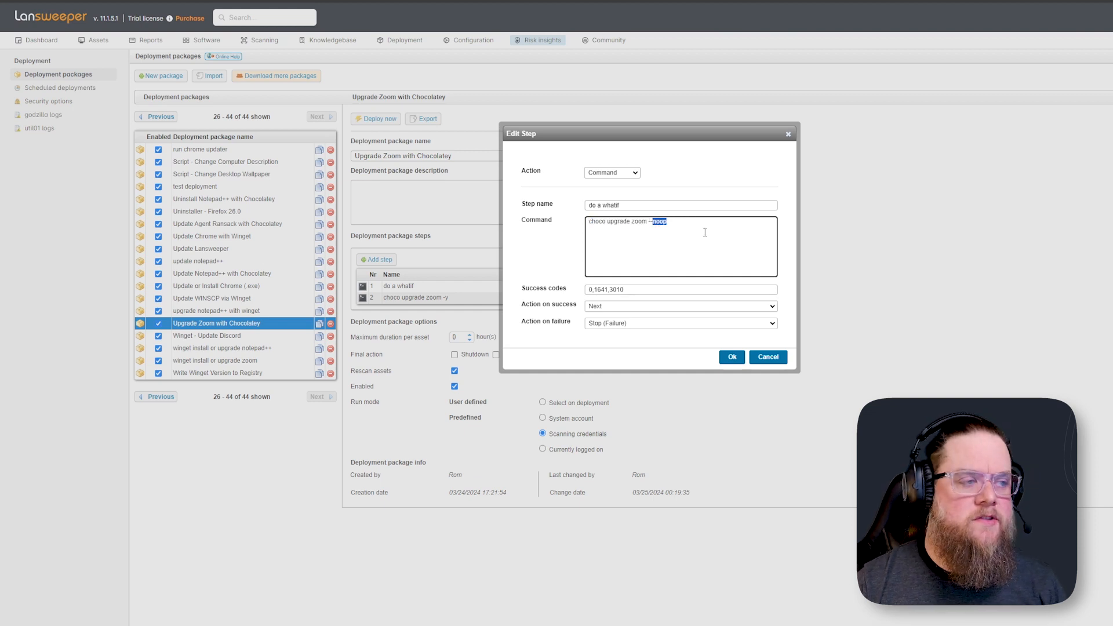
click(789, 134)
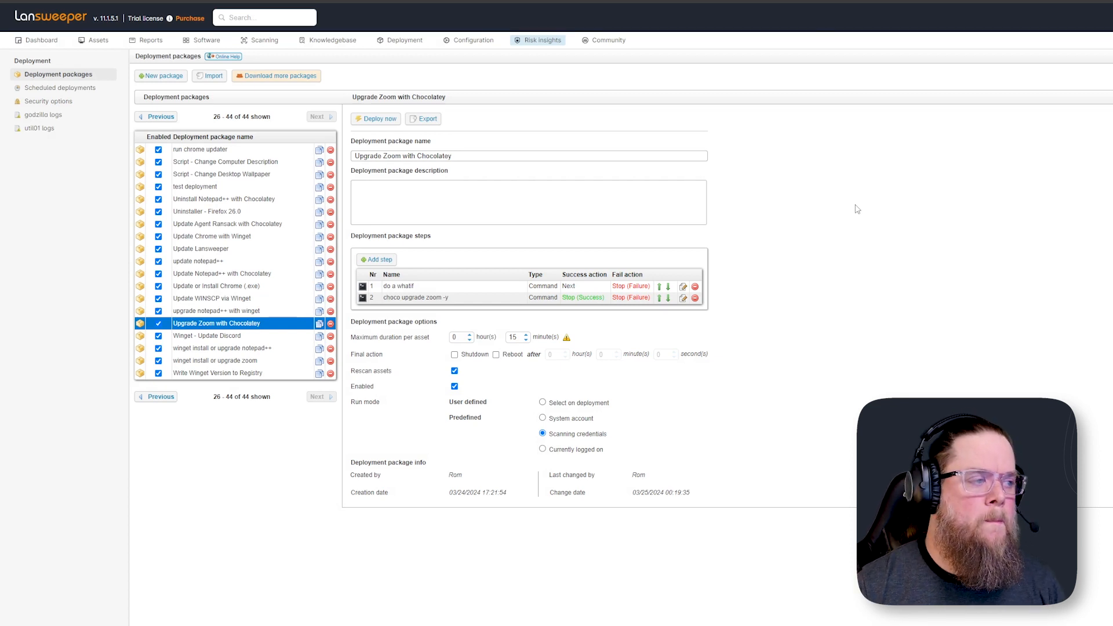
click(684, 298)
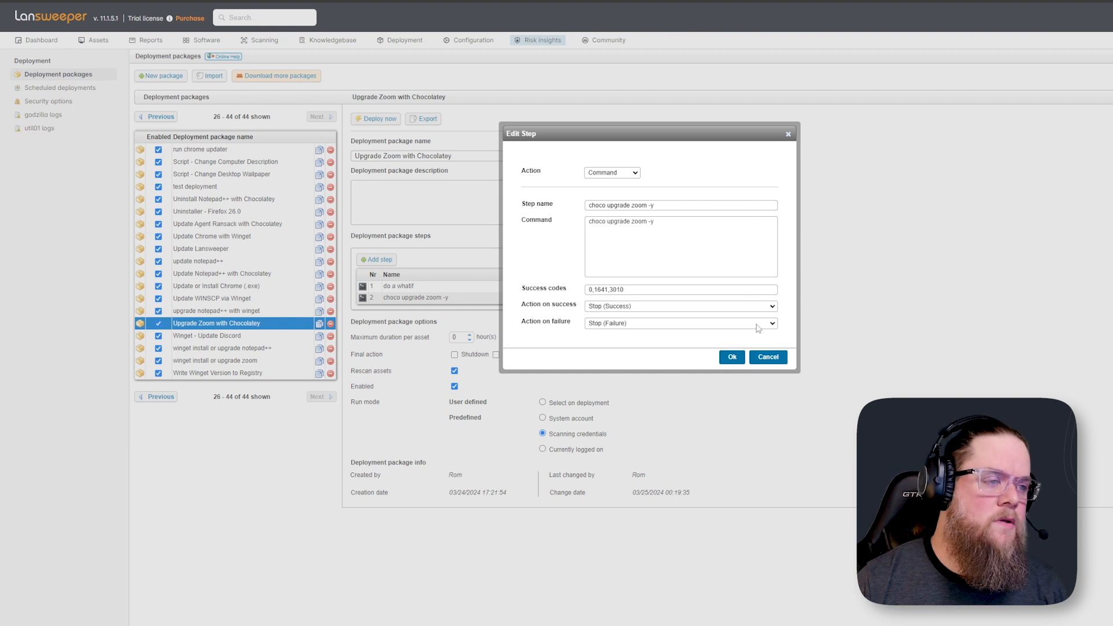
click(766, 355)
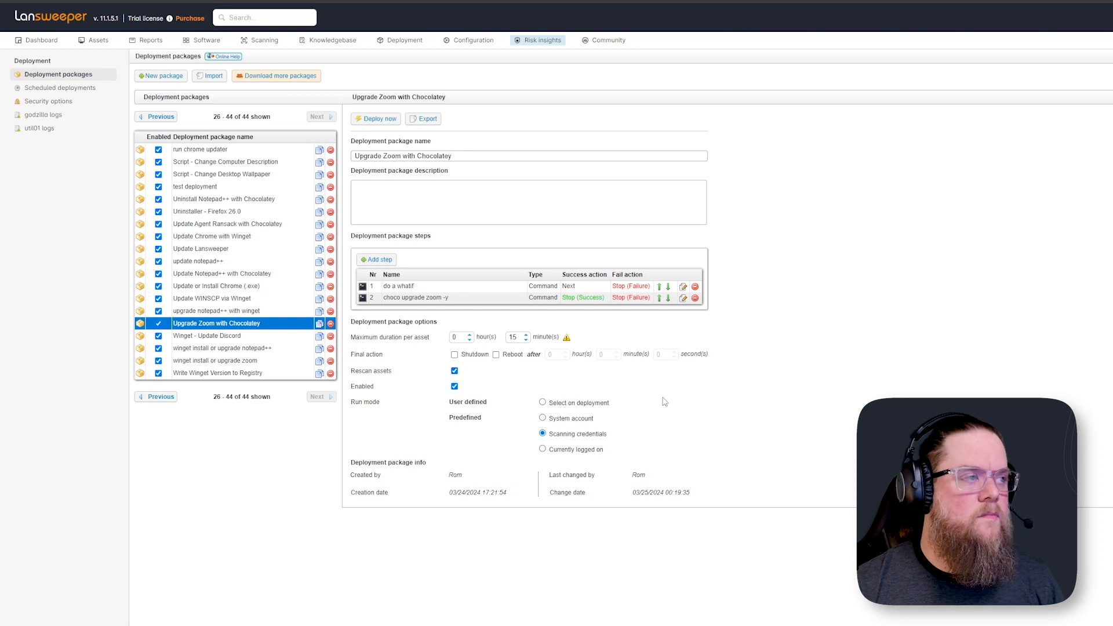
Reassign the Notepad++ scheduled configuration to 'Upgrade Zoom with Chocolatey' on report 'Choco Workstations Not Latest Version of Zoom', and enable it
mouse_move(481, 41)
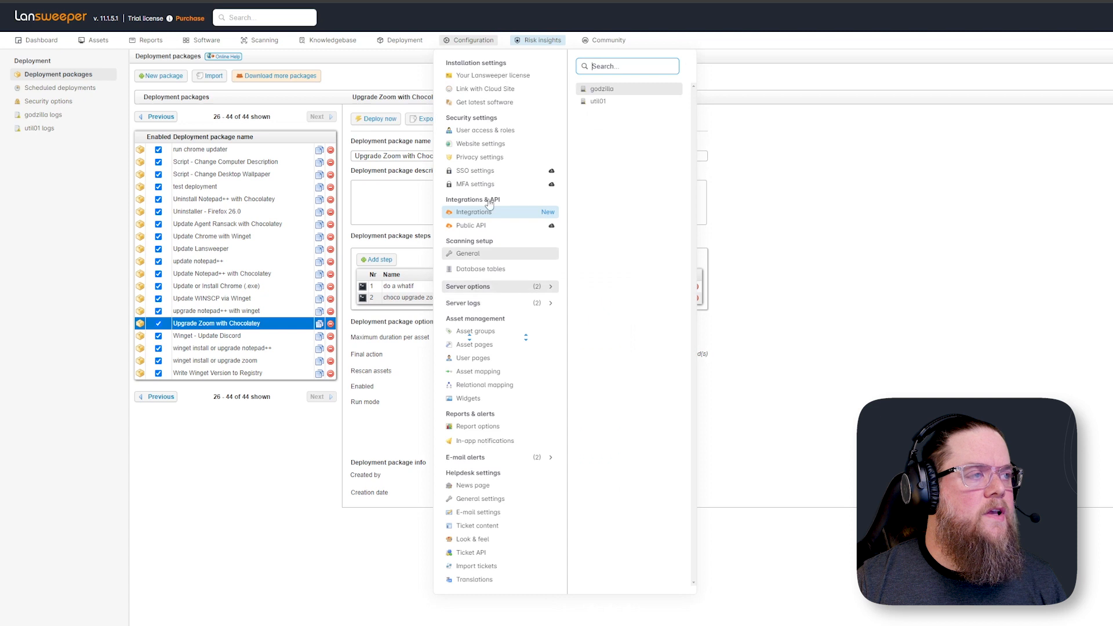
mouse_move(406, 43)
click(415, 76)
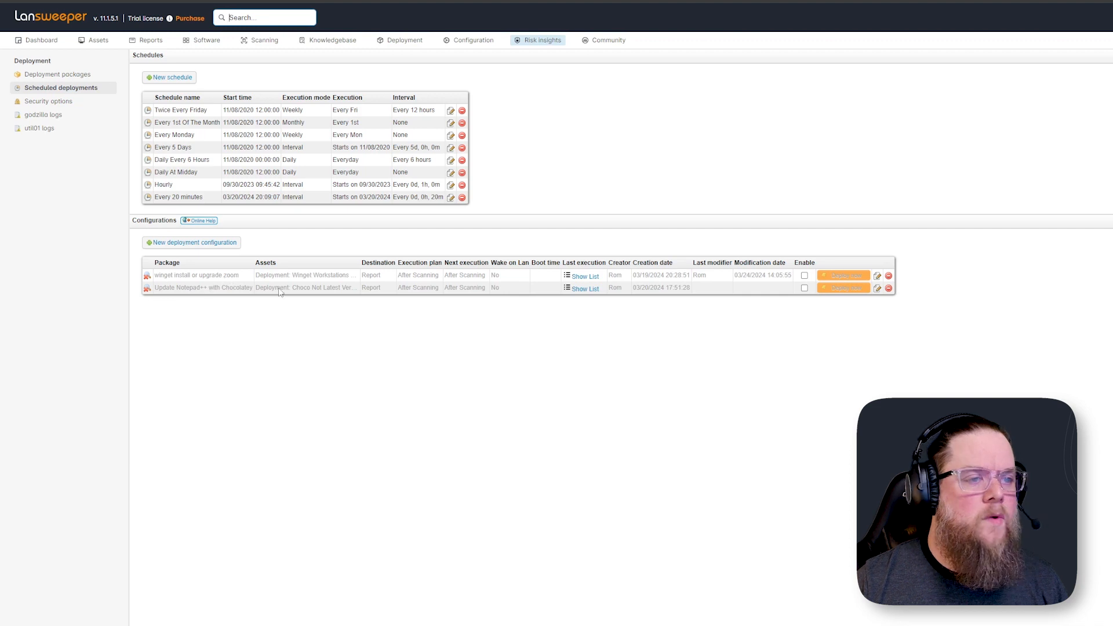
click(877, 288)
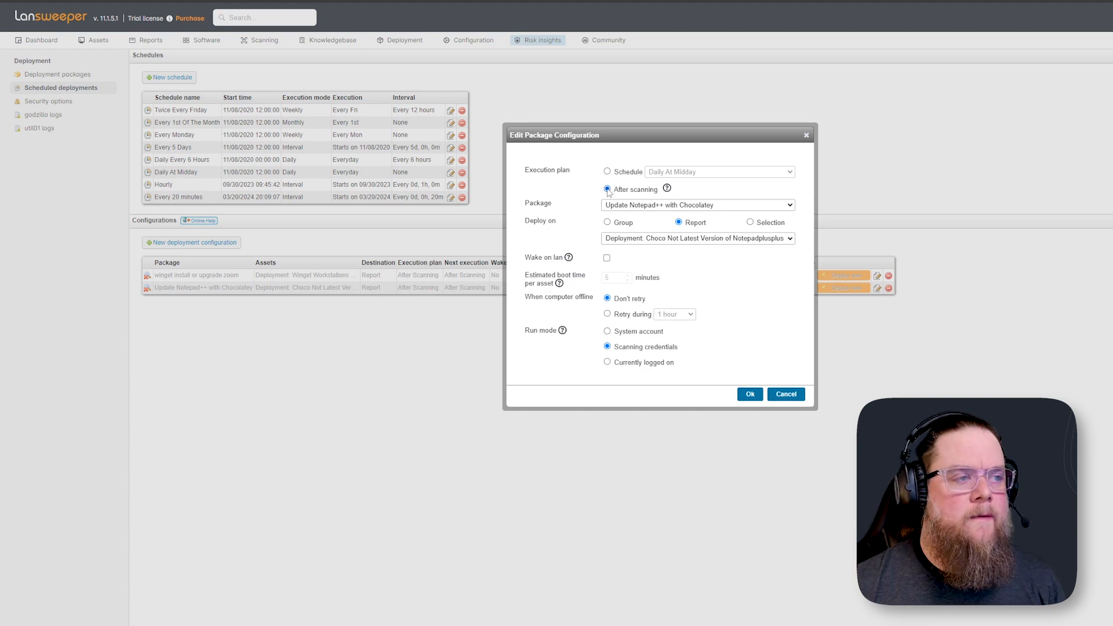
click(629, 207)
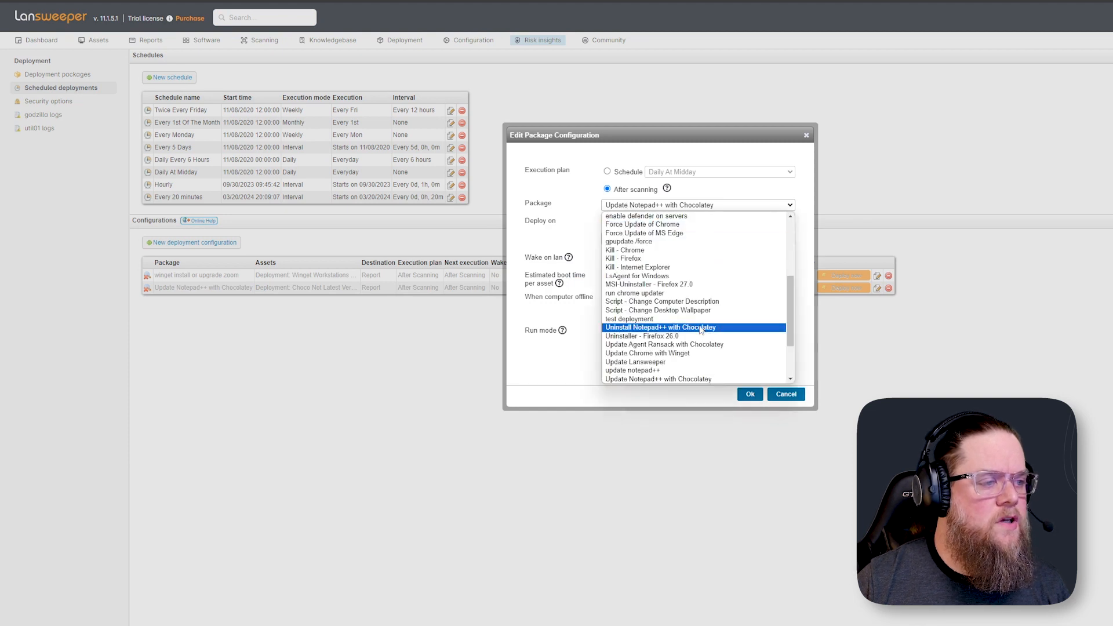
scroll(699, 331, down, 1)
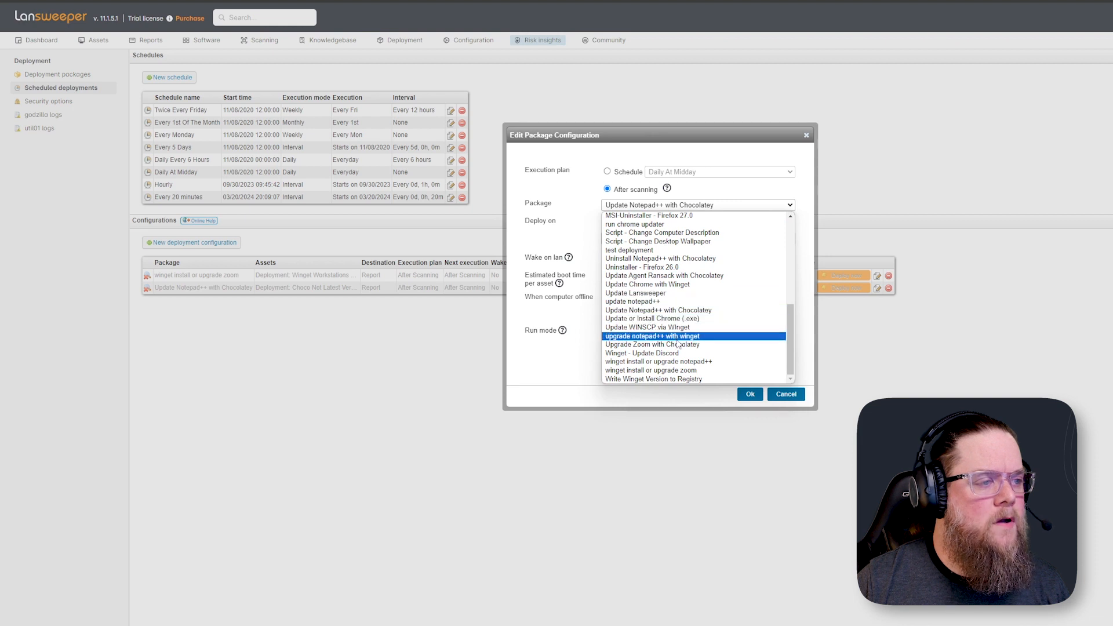
click(681, 346)
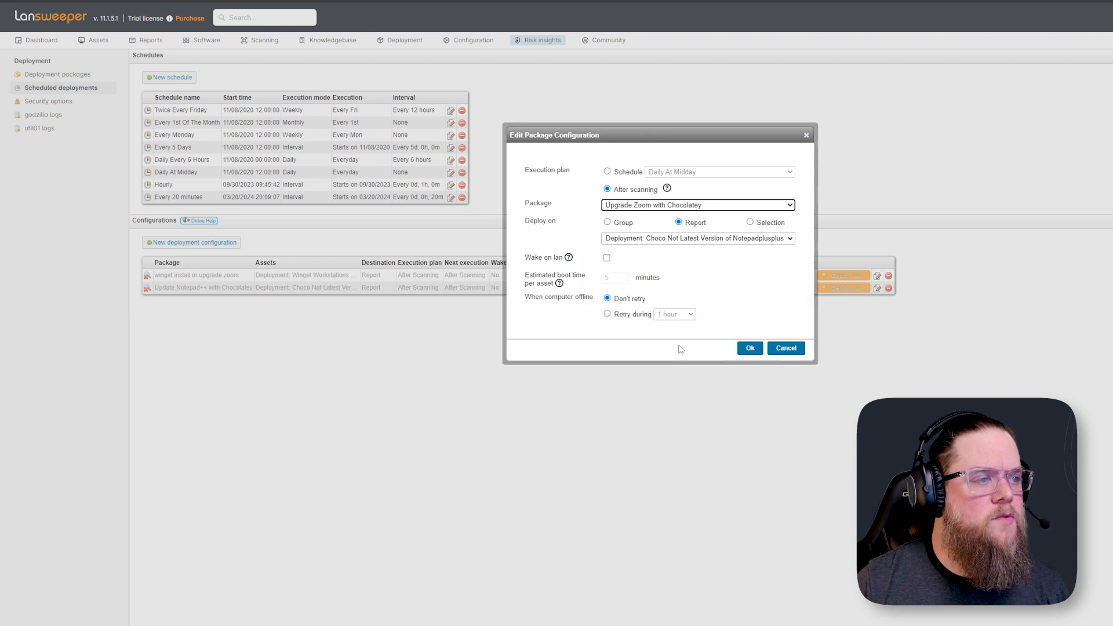
click(676, 241)
scroll(692, 316, down, 3)
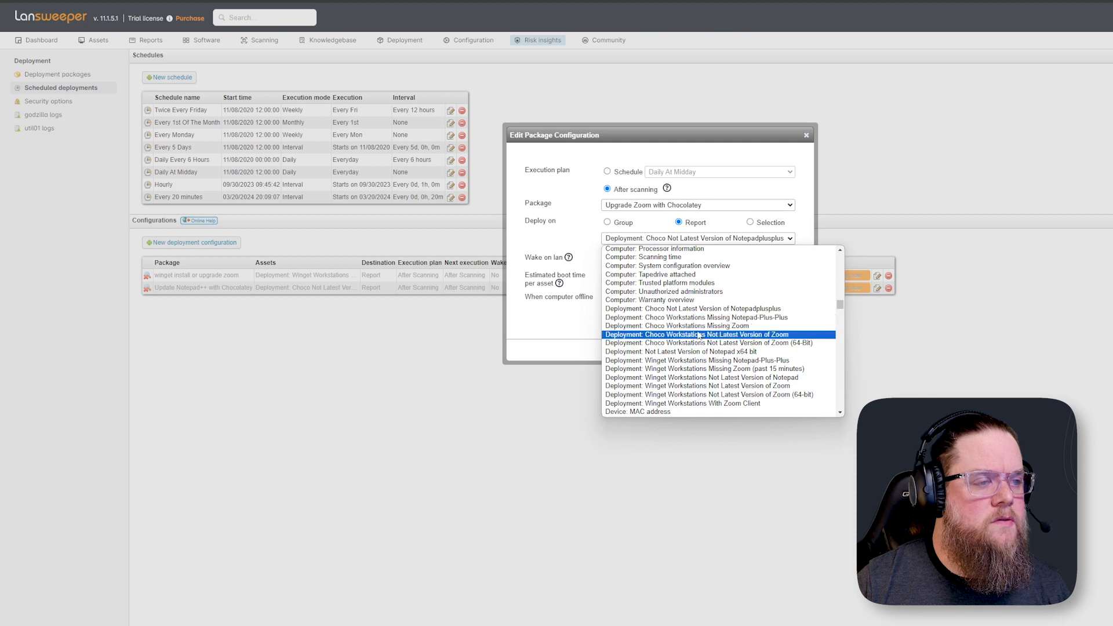
click(702, 335)
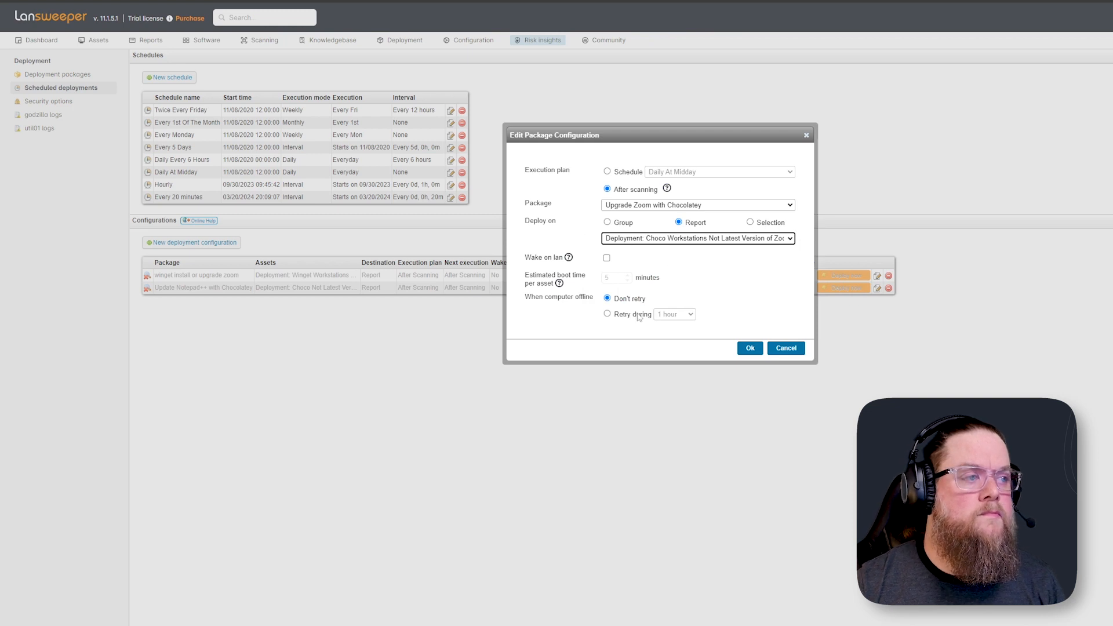
click(750, 348)
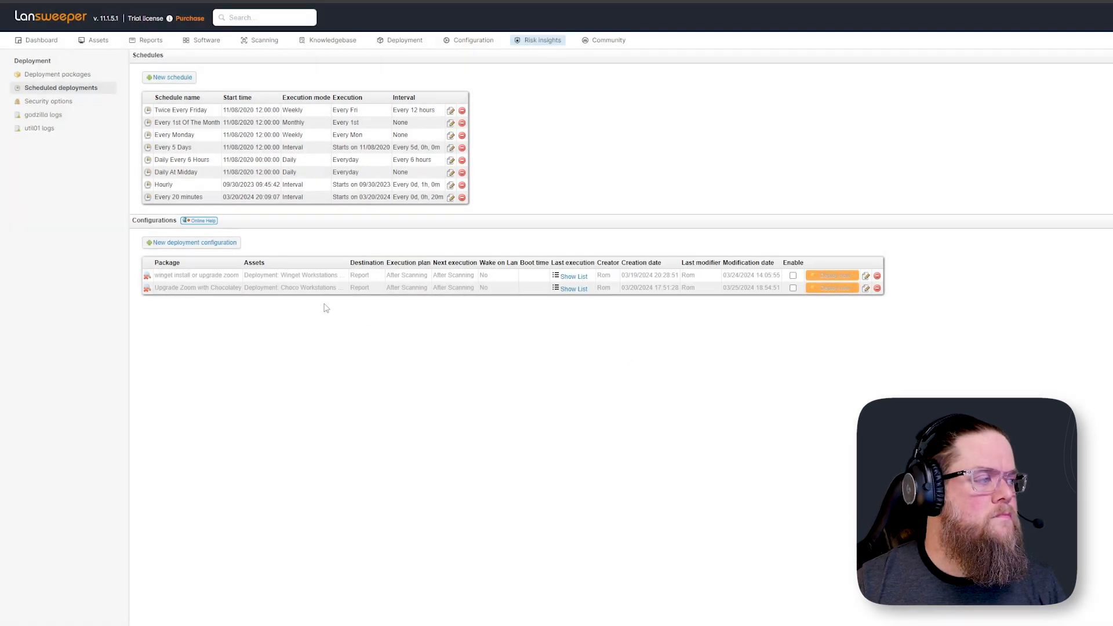
click(793, 289)
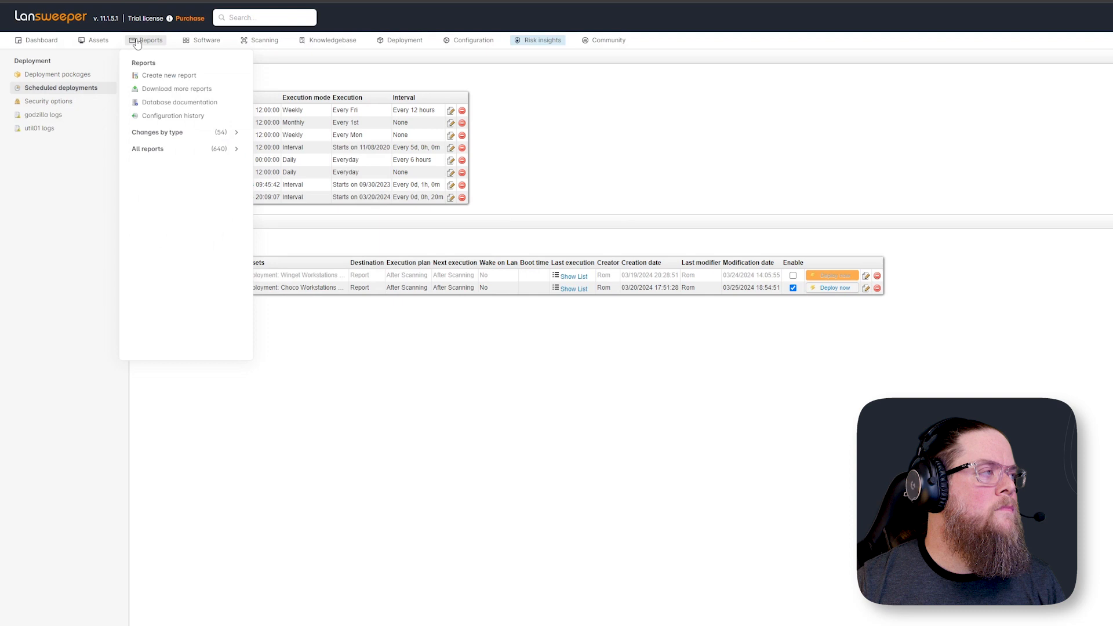
Open WIN10VM1 from the dashboard, rescan it, and view its deployment history
click(56, 20)
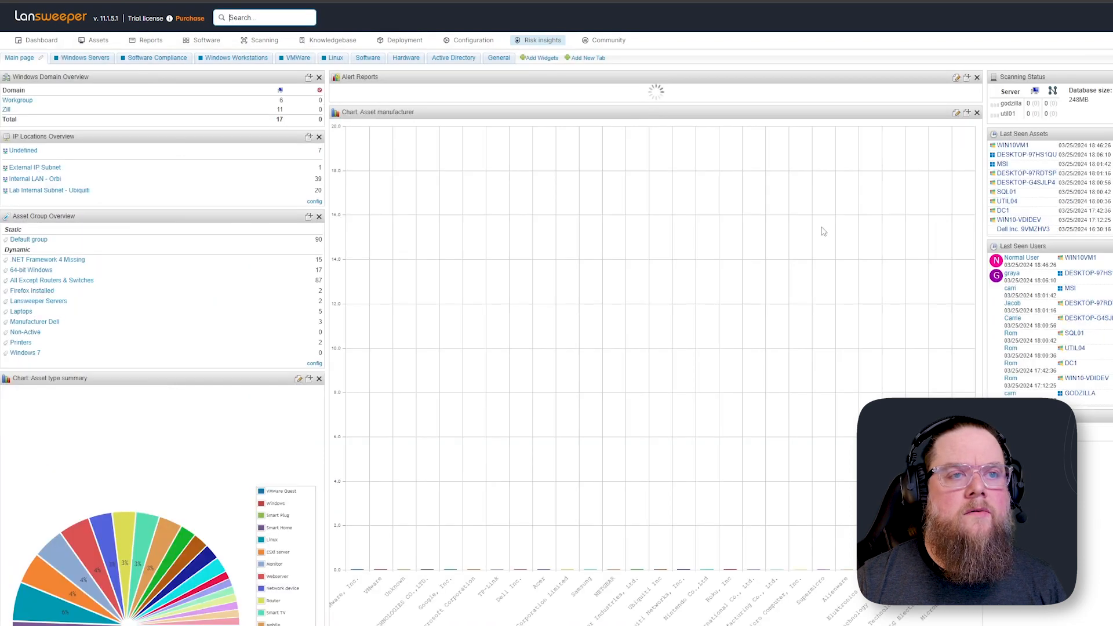
click(1012, 146)
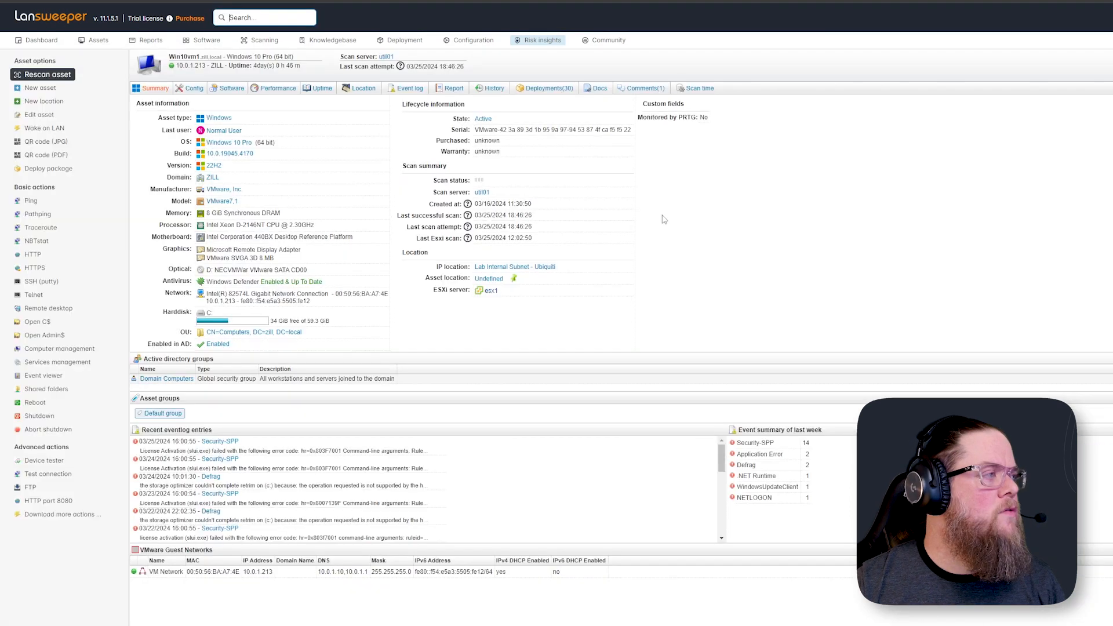
click(26, 78)
click(730, 356)
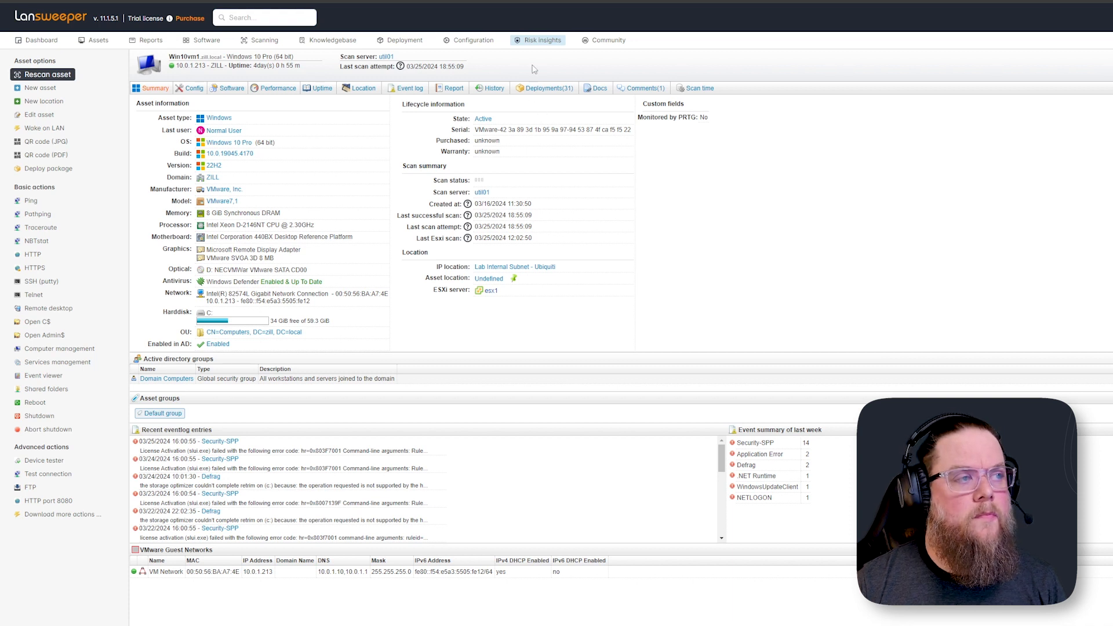
click(549, 88)
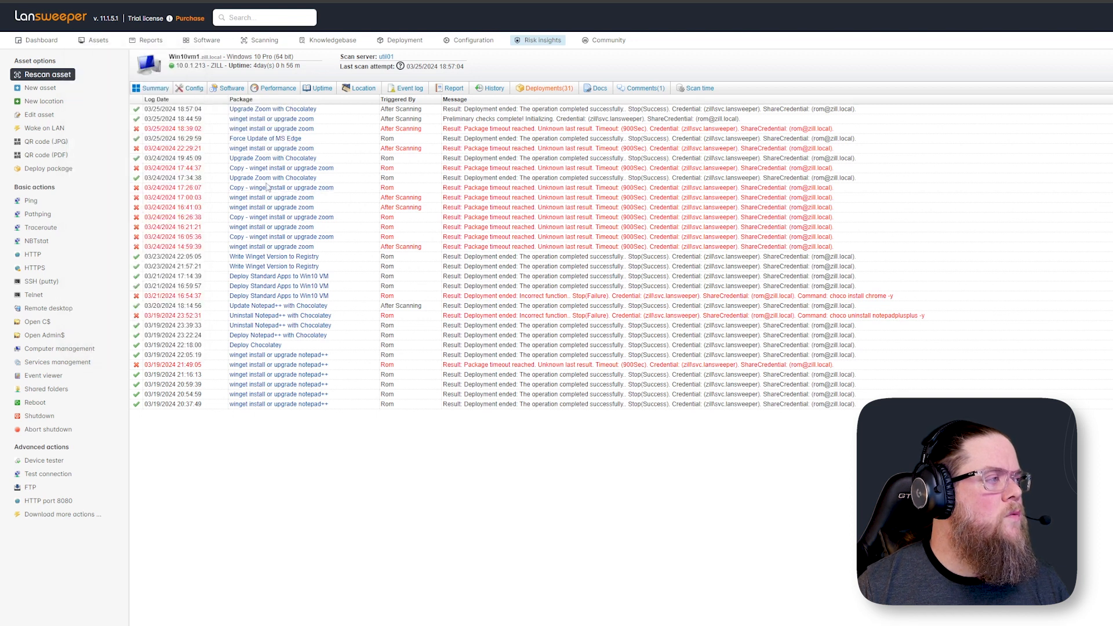
Rescan the WIN10VM1 asset and confirm the rescan
click(48, 74)
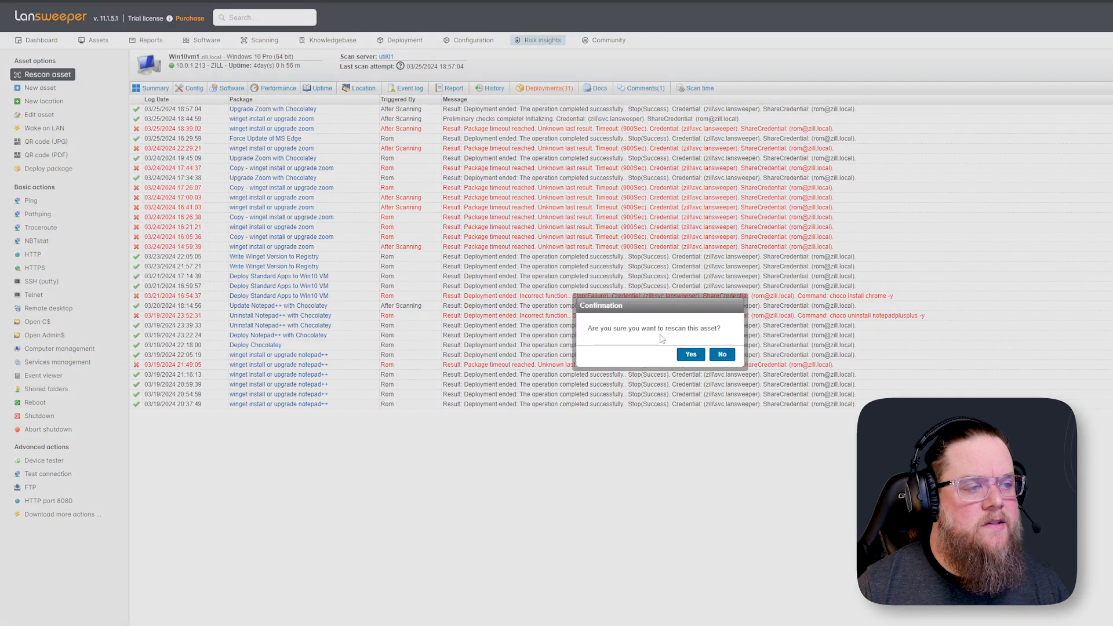
click(690, 354)
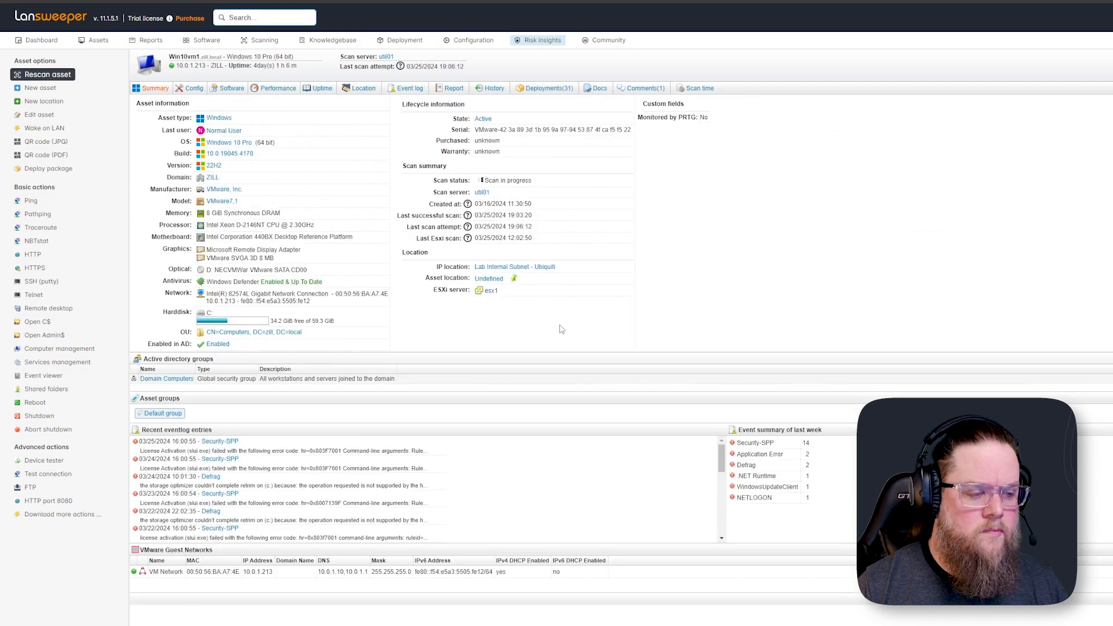
Switch to the Win10vm1 remote session and launch Zoom to check its installed version
key(alt+Tab)
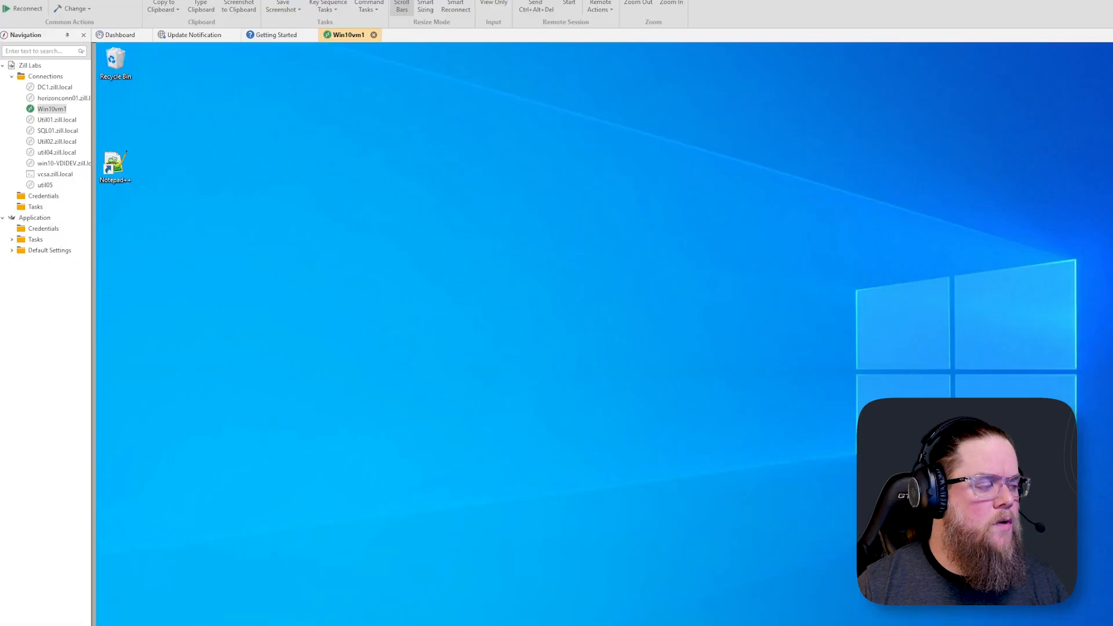
key(super)
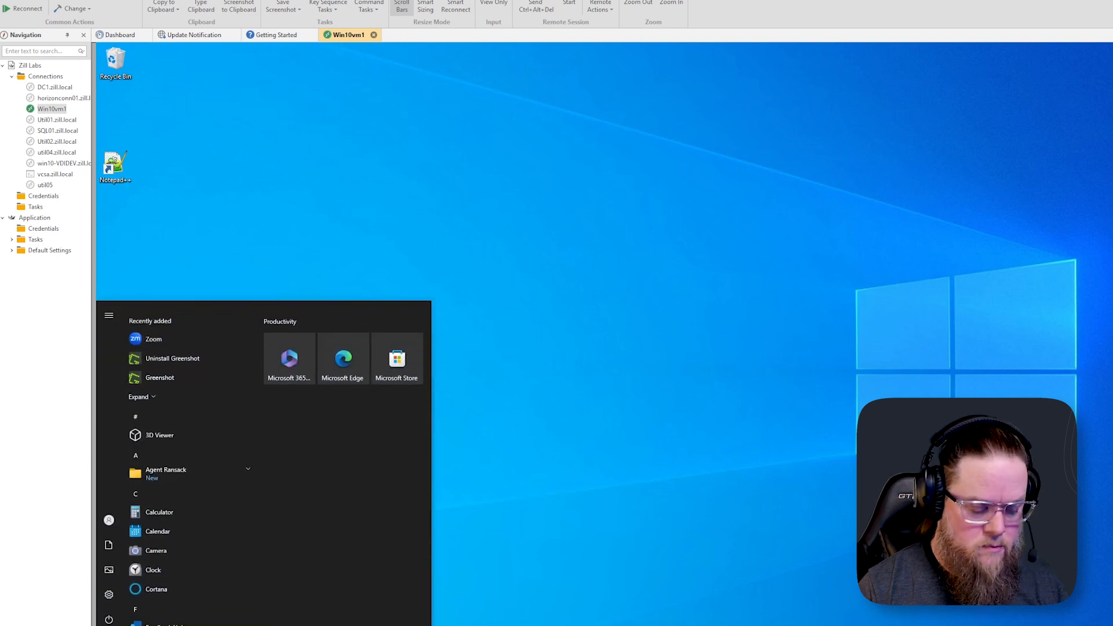
text(zoom)
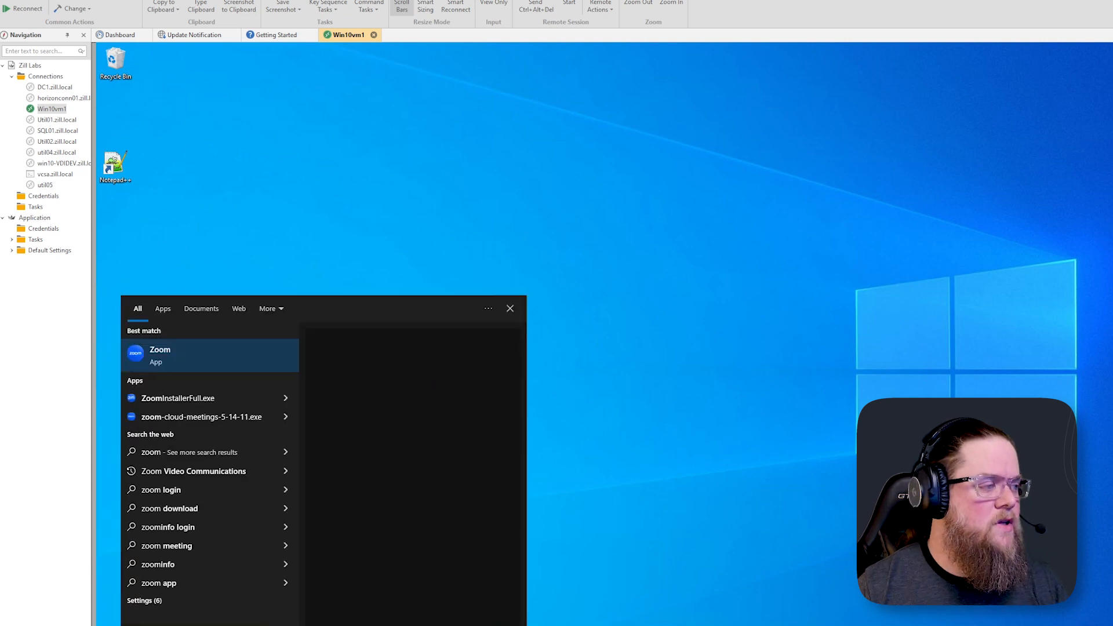
click(171, 353)
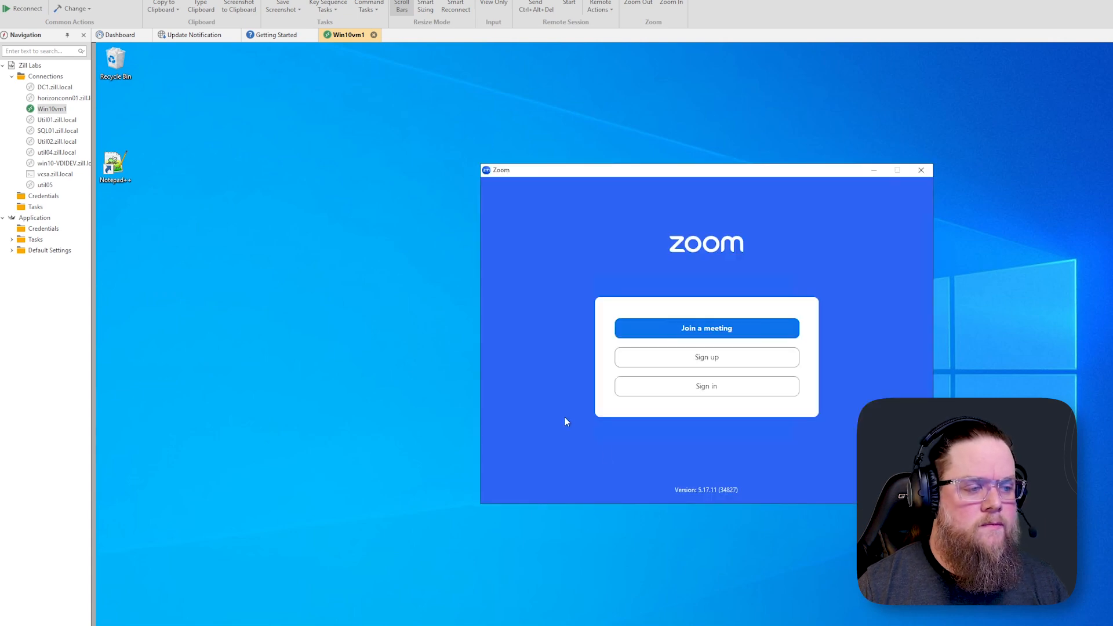
drag(688, 490, 723, 490)
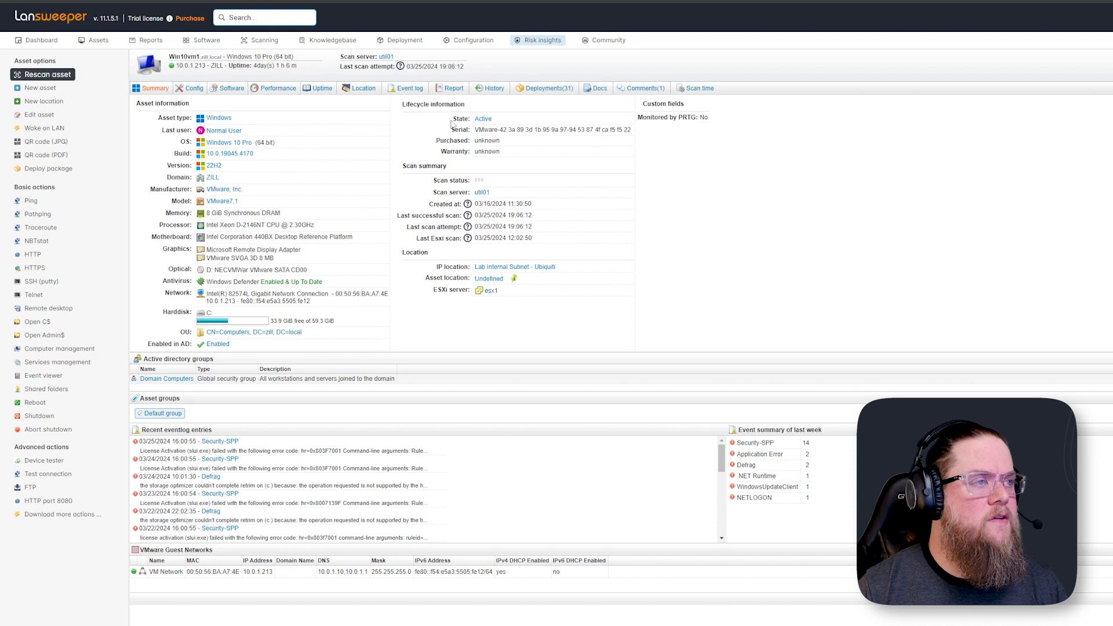
Review the Zoom version changes in the asset's history, then open WIN10VM1 in the new asset interface
click(494, 88)
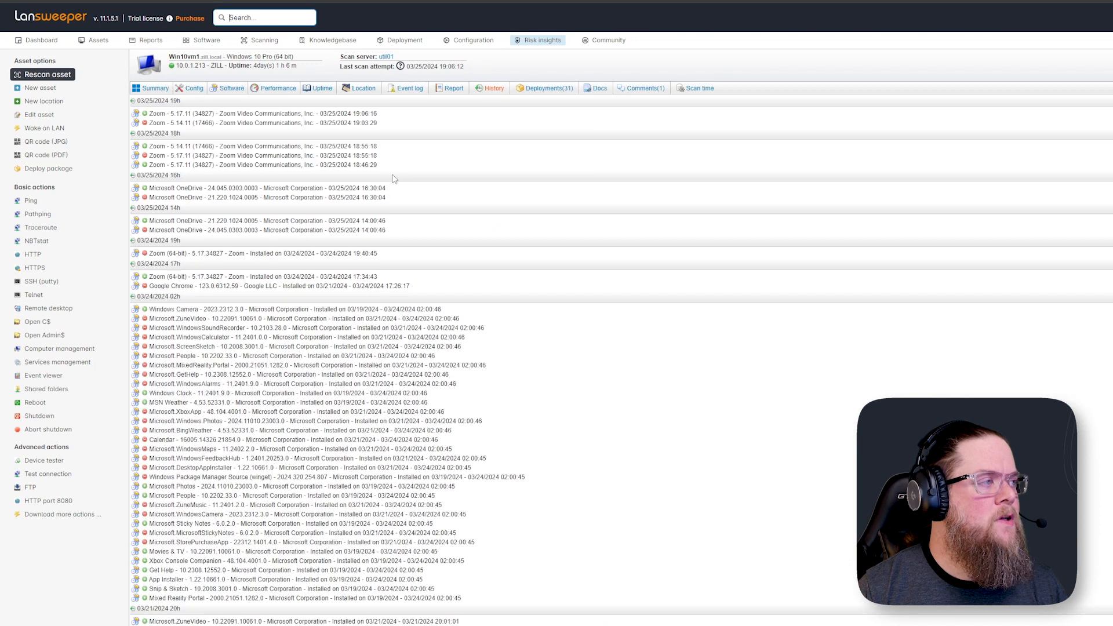
click(156, 114)
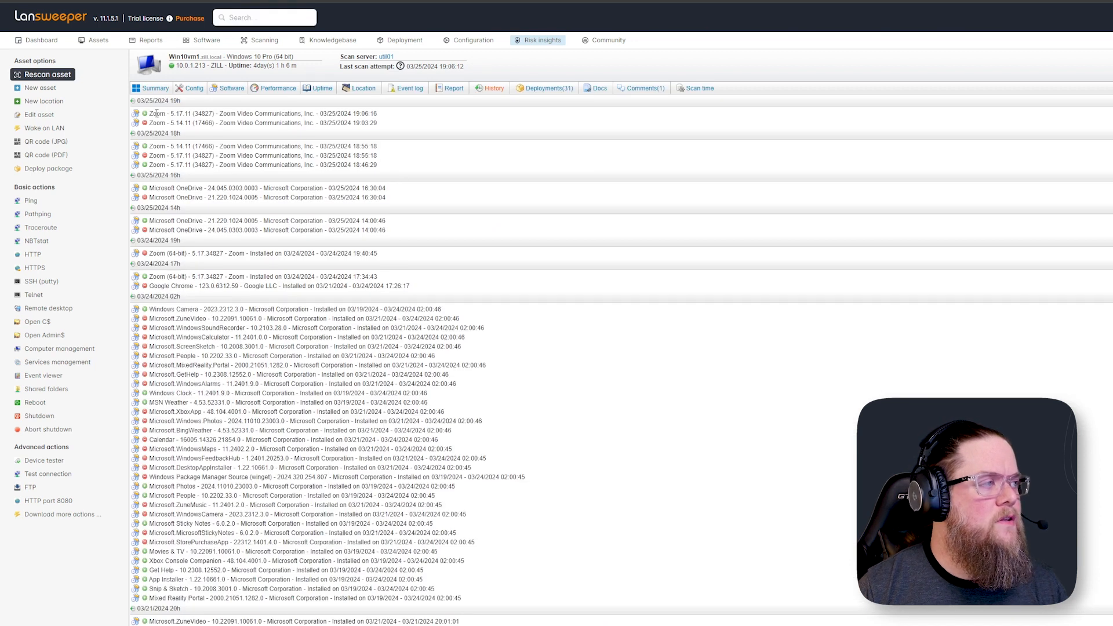
triple_click(244, 118)
click(87, 38)
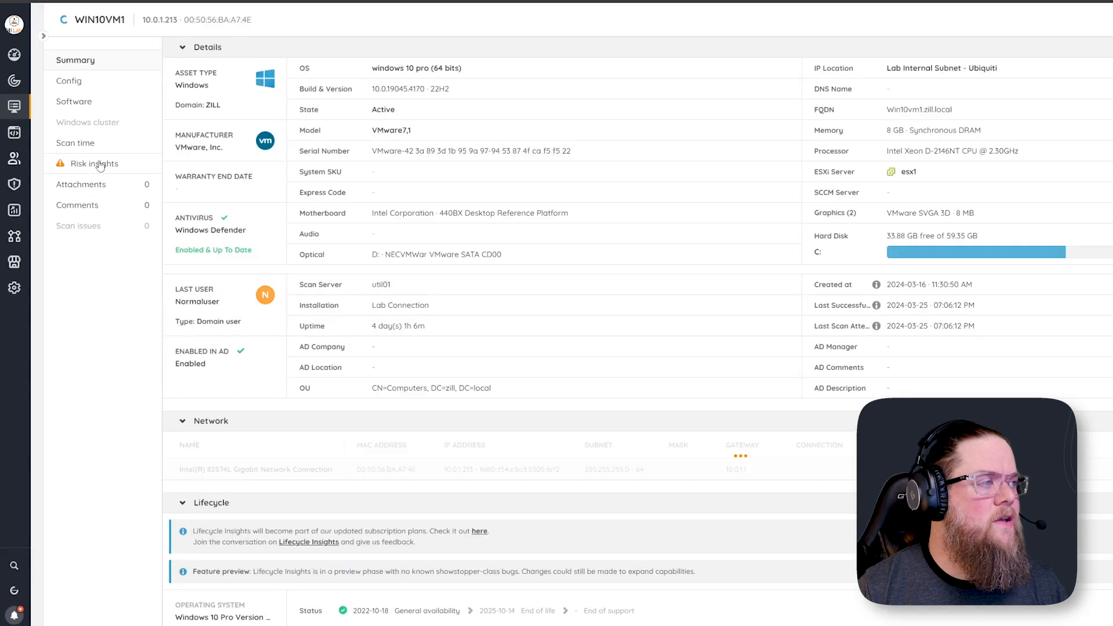
click(151, 170)
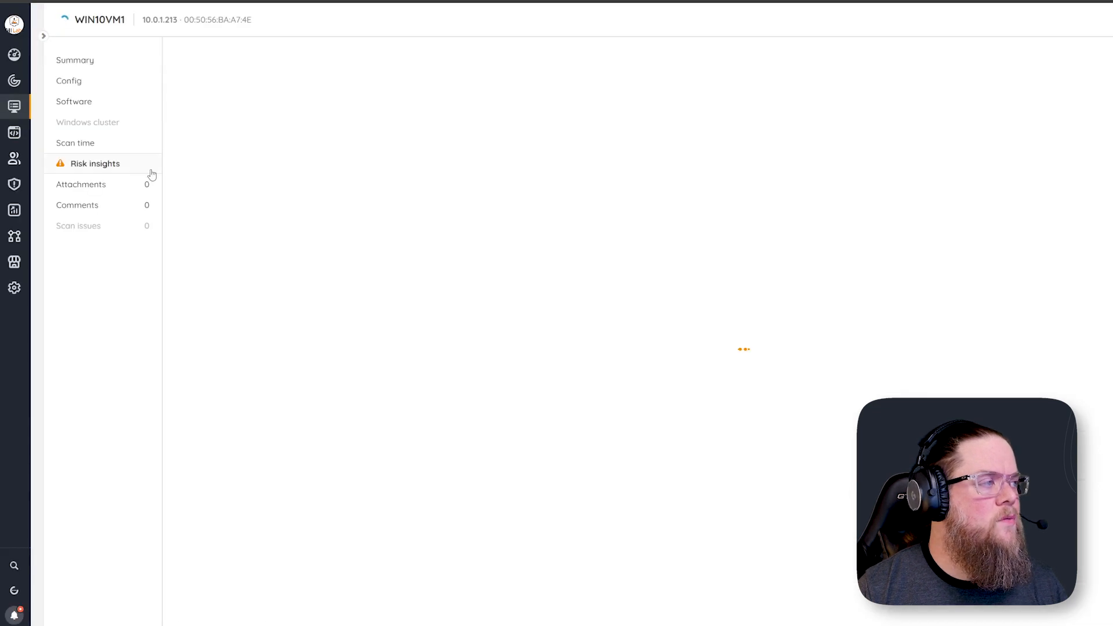